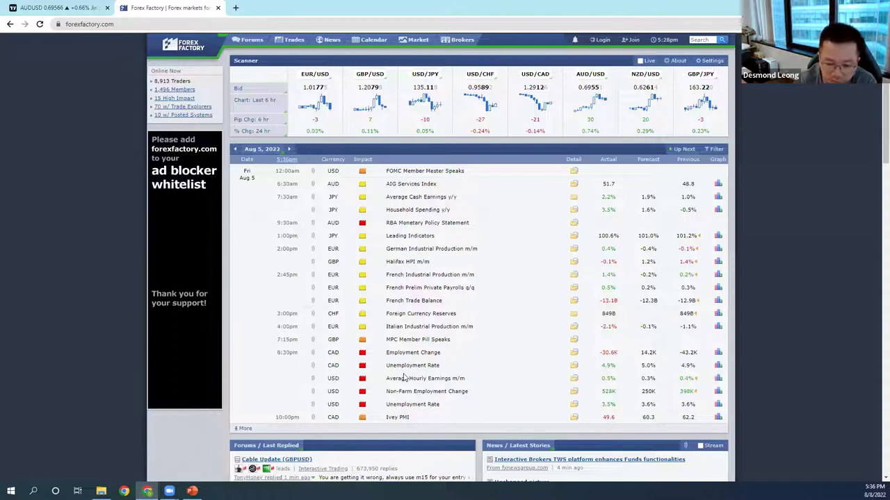
Highlight the Non-Farm Employment Change event in the Aug 5 calendar and examine its actual, forecast and previous figures
drag(386, 392, 647, 398)
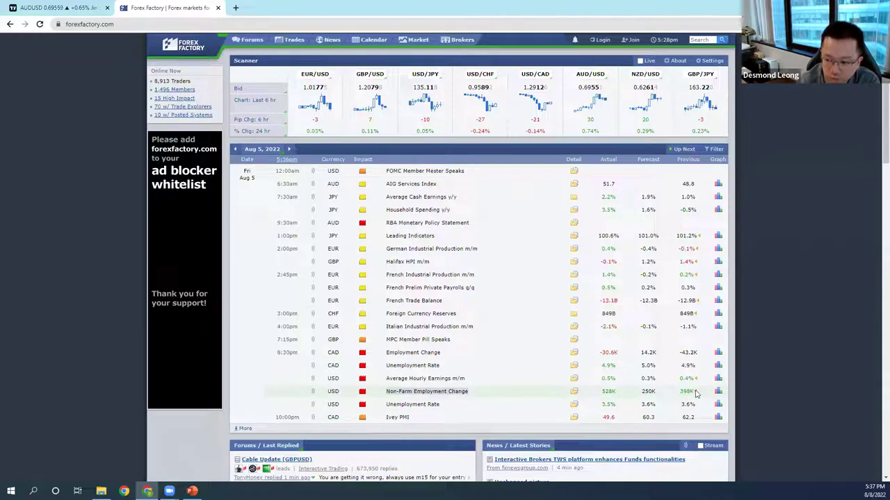
mouse_move(695, 394)
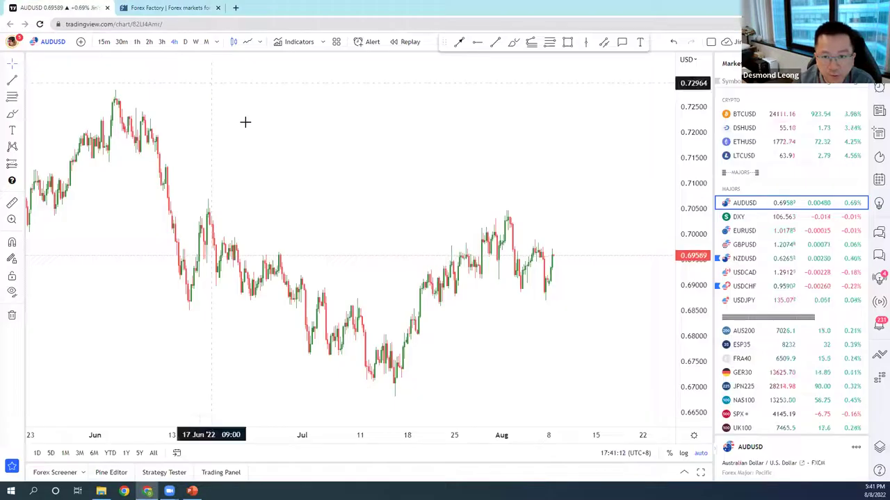
Switch to TradingView and display the DXY chart on the 1-hour timeframe, showing the 05 Aug price surge
click(57, 8)
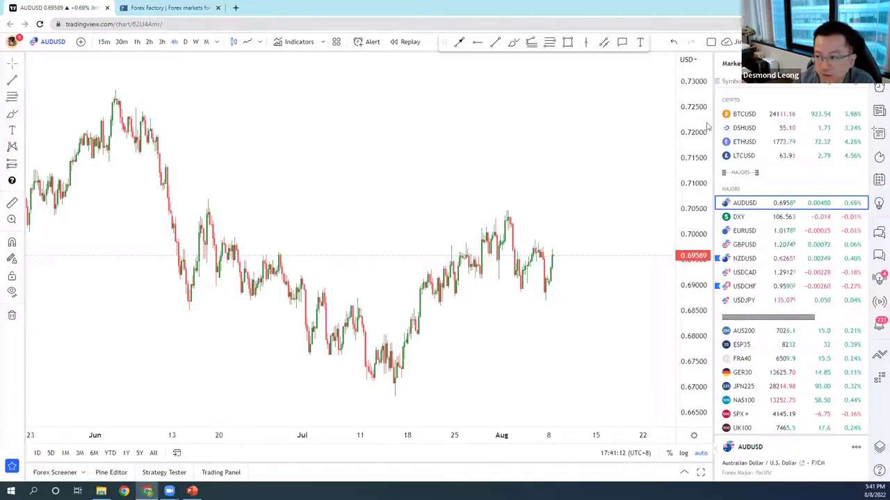
click(729, 217)
scroll(453, 229, up, 4)
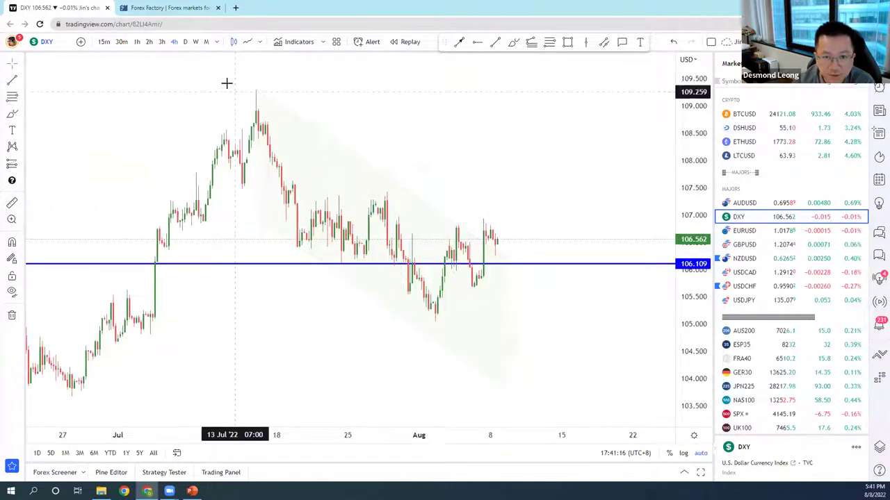
click(137, 42)
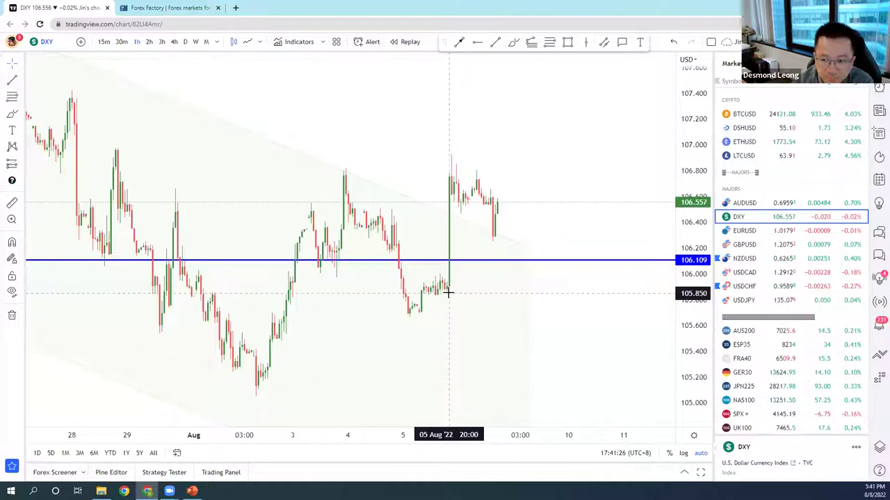
scroll(449, 285, up, 2)
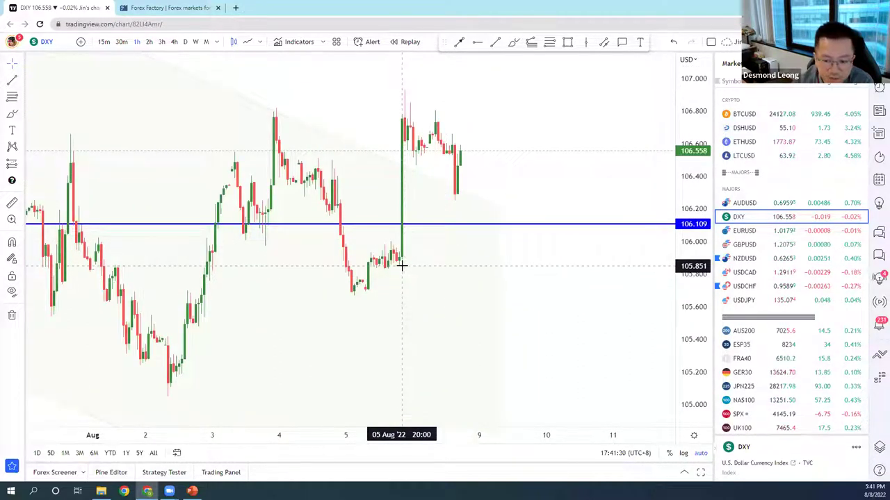
Compare the Aug 5 news events on Forex Factory with DXY price action around the descending channel and the blue 106.109 line
click(149, 8)
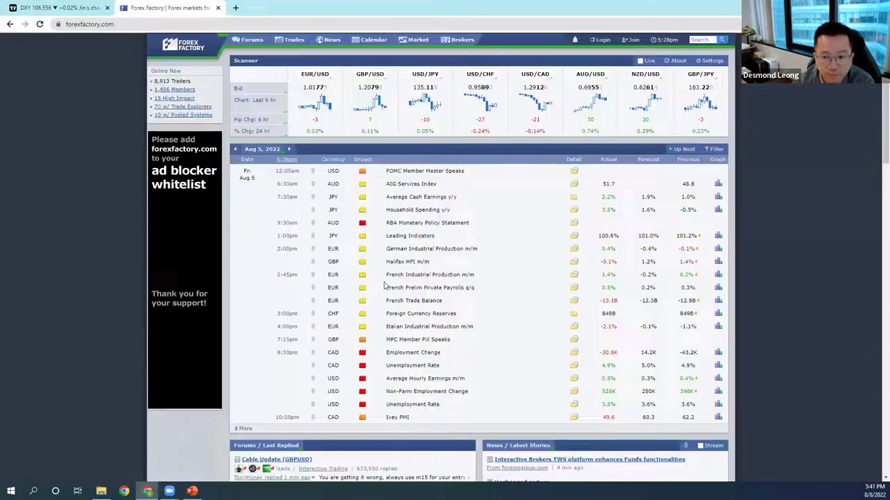
click(78, 9)
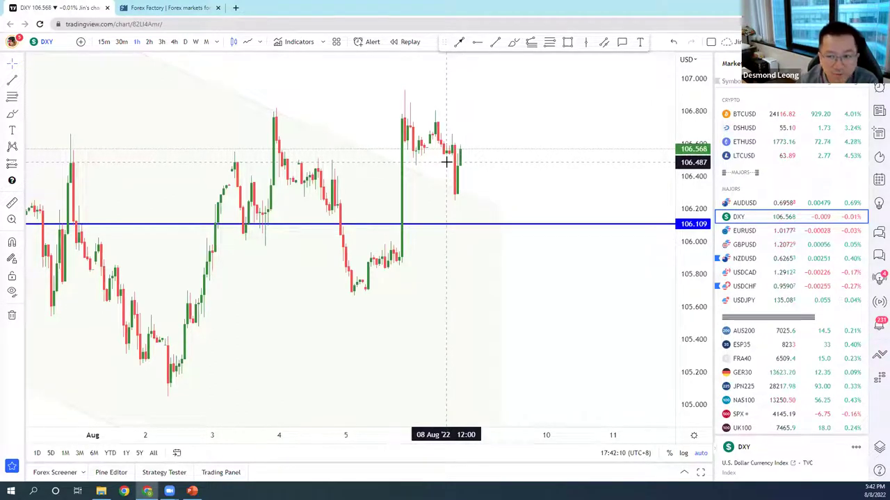
scroll(446, 162, down, 5)
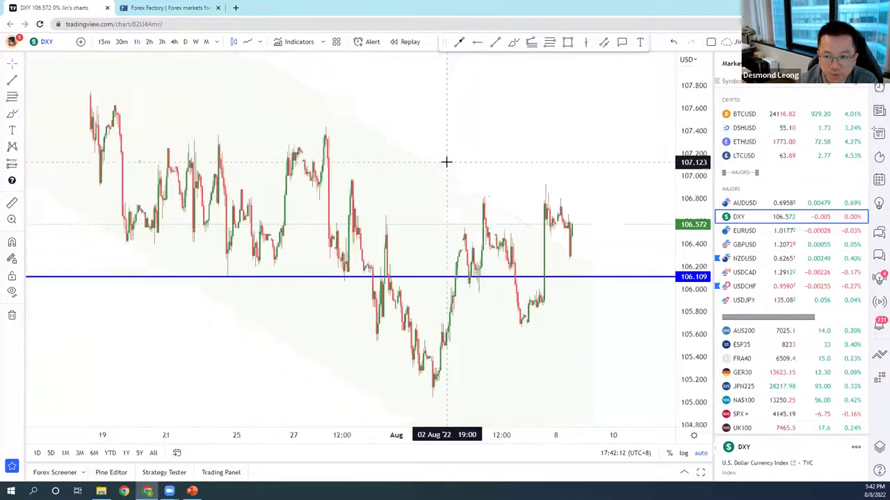
scroll(446, 162, down, 4)
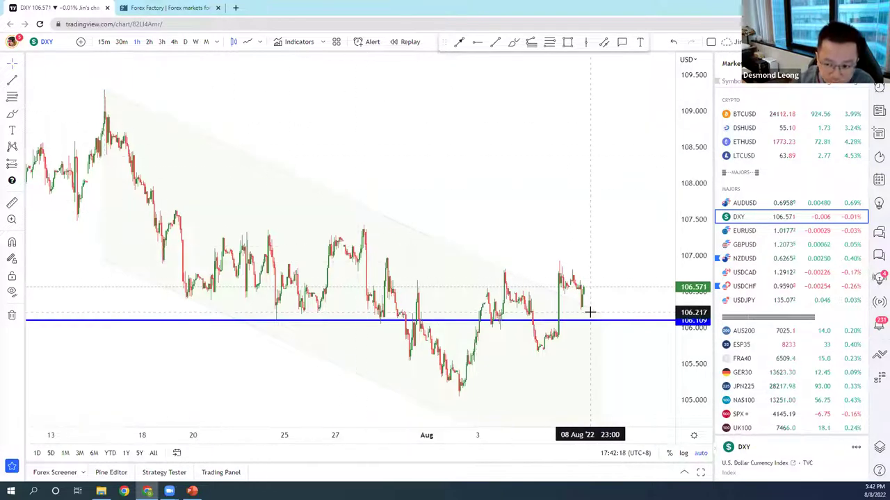
scroll(581, 299, up, 4)
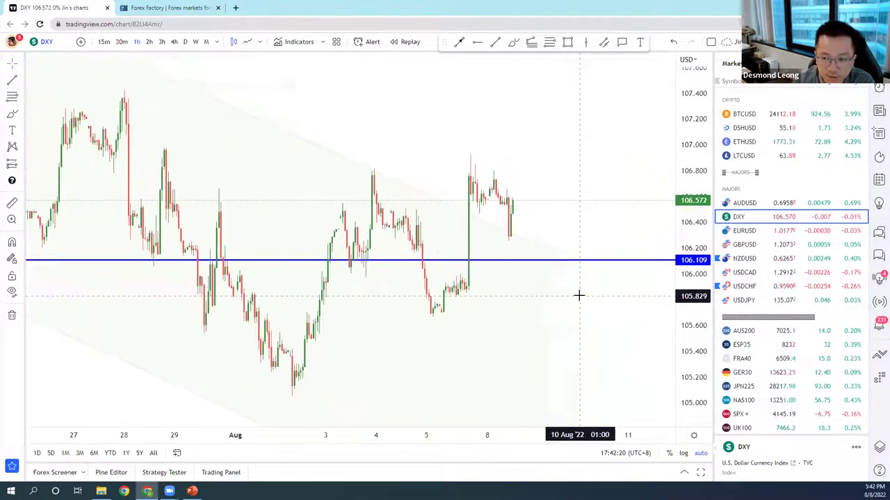
scroll(578, 296, up, 1)
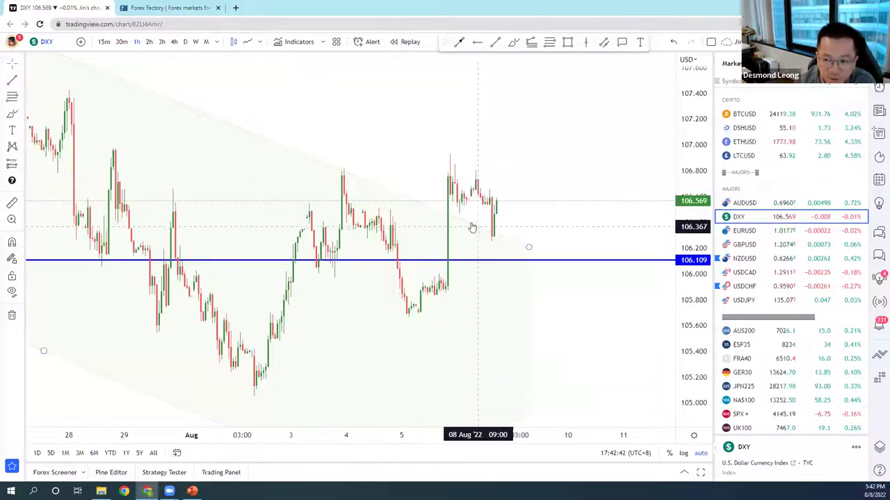
Circle the latest DXY low, just above the blue 106.109 line, with a freehand brush stroke and compress the price scale slightly
scroll(500, 232, down, 1)
scroll(479, 185, up, 2)
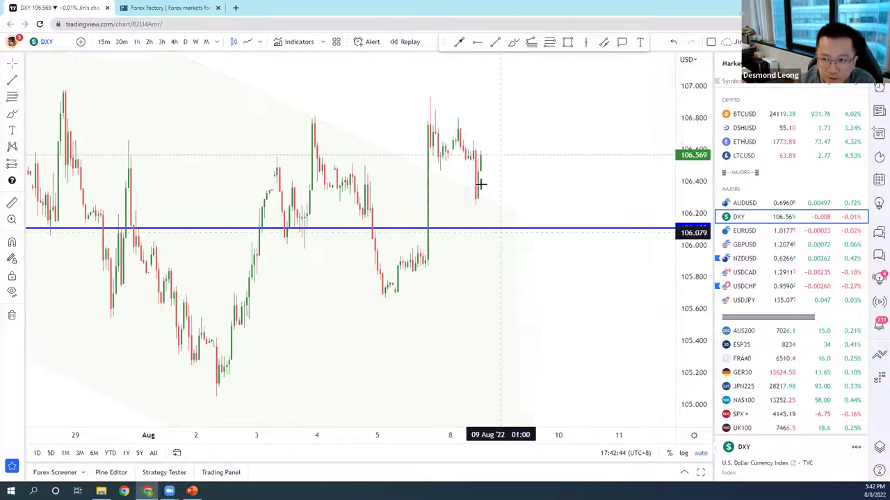
click(512, 43)
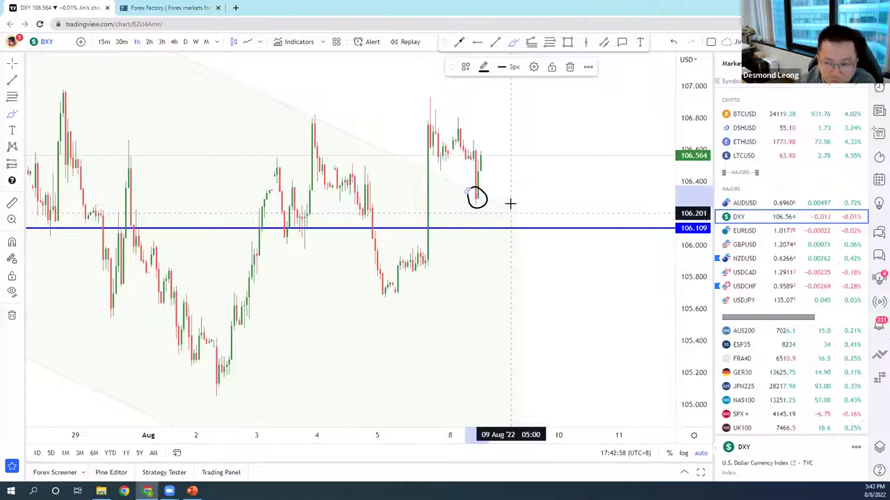
drag(698, 124, 670, 208)
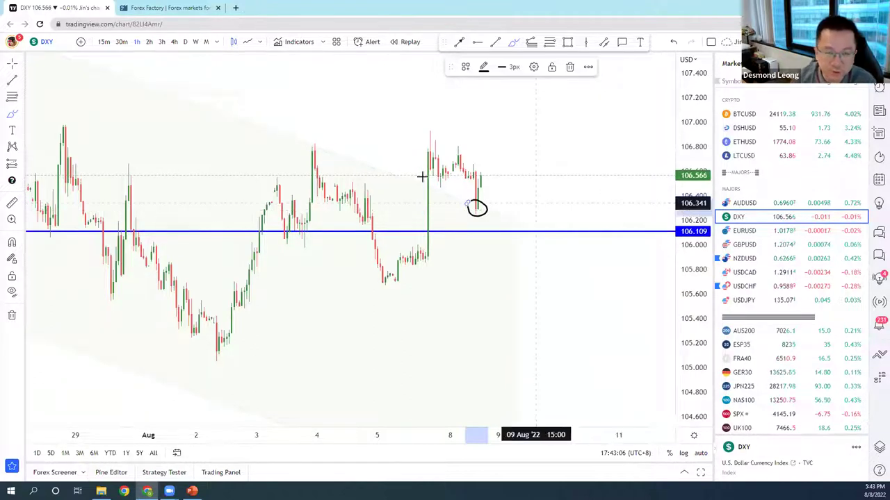
Display AUDUSD on the 4-hour timeframe with the price scale fitted automatically
click(727, 205)
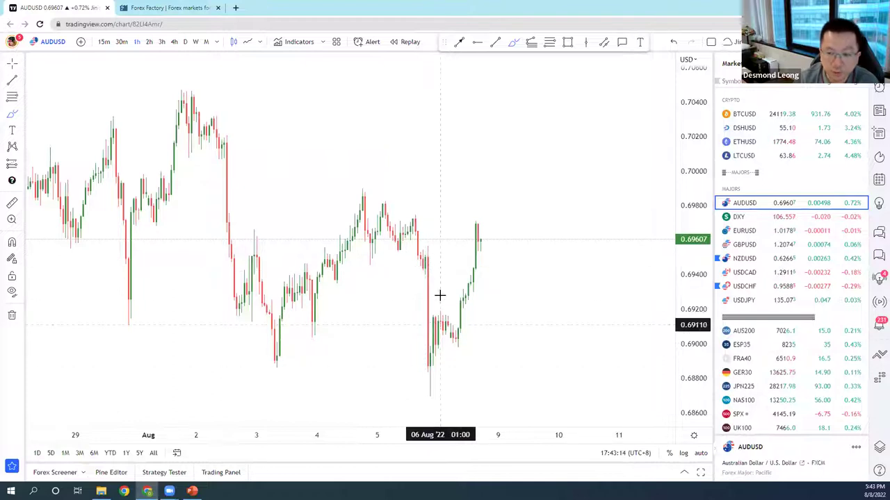
scroll(447, 271, up, 2)
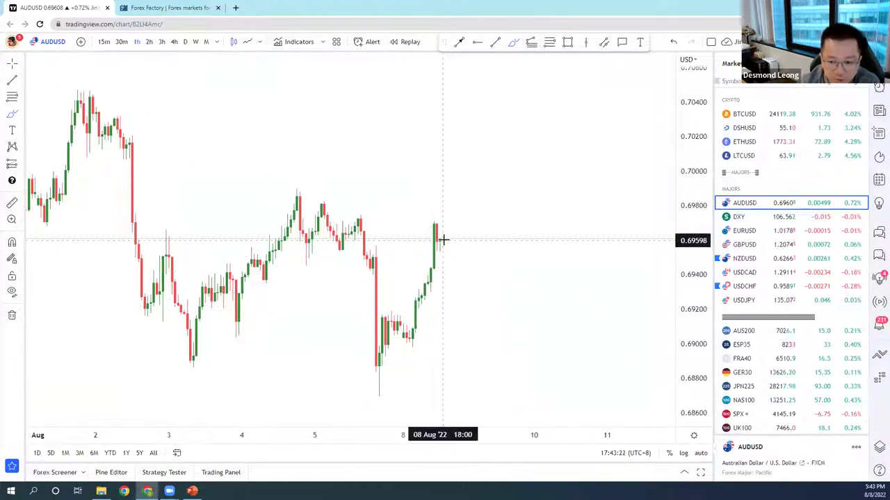
scroll(441, 238, down, 5)
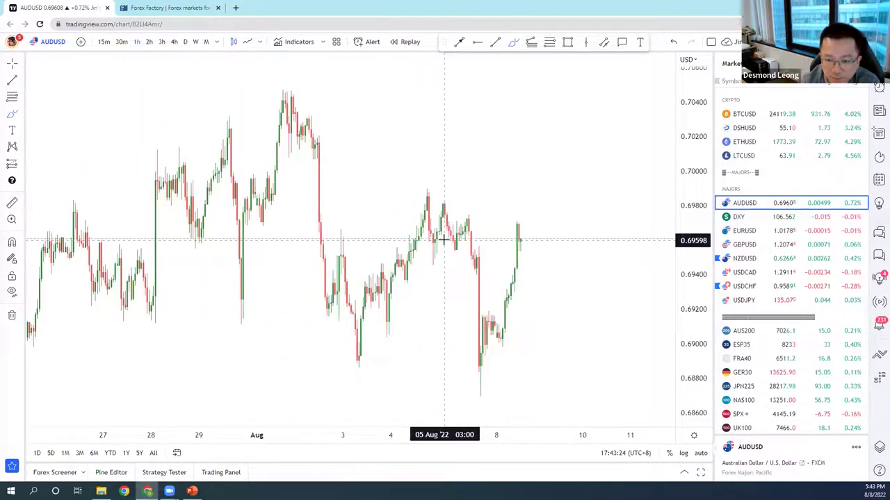
click(174, 41)
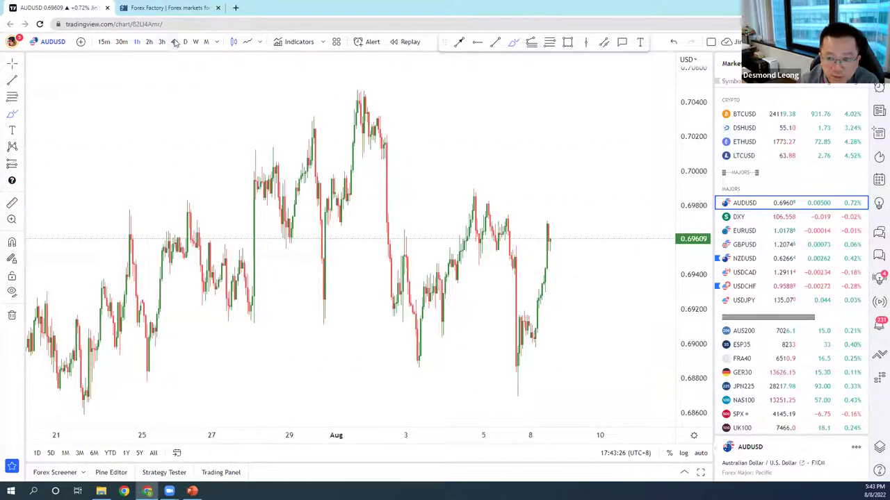
double_click(683, 189)
scroll(527, 223, up, 3)
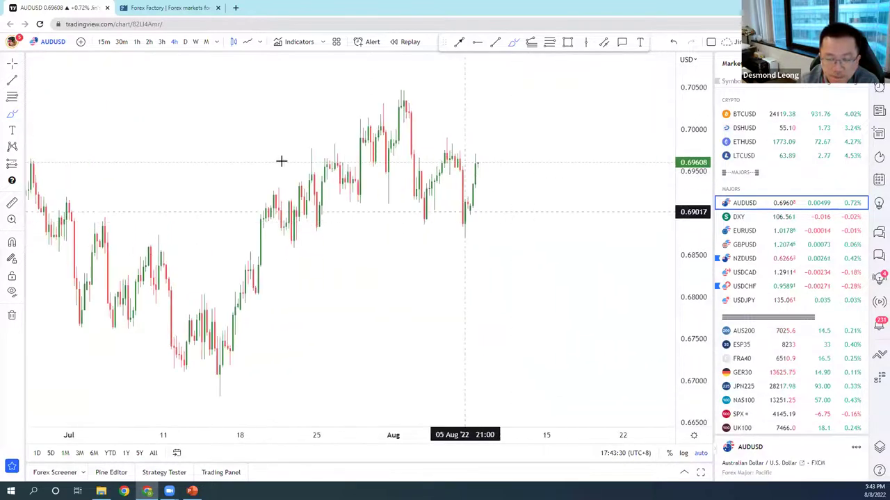
Draw a horizontal ray from the 25 Jul low and shift its start to the early-July high on 04 Jul at 0.68884
click(477, 42)
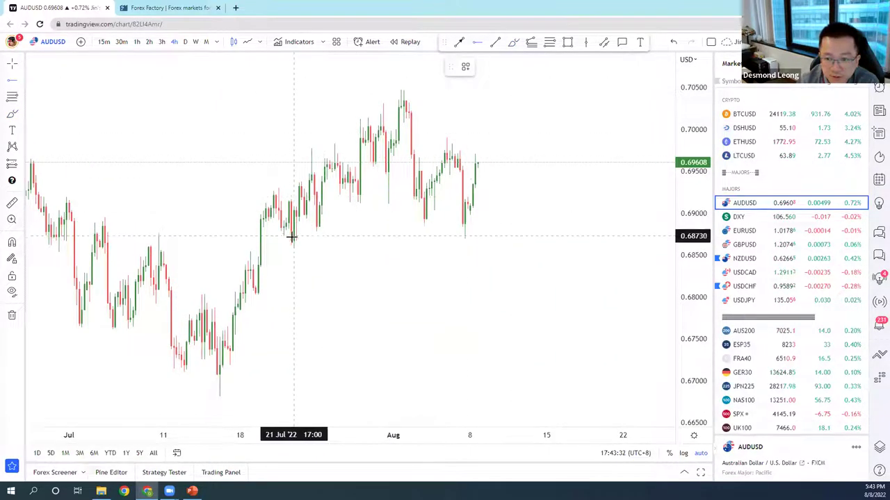
click(317, 228)
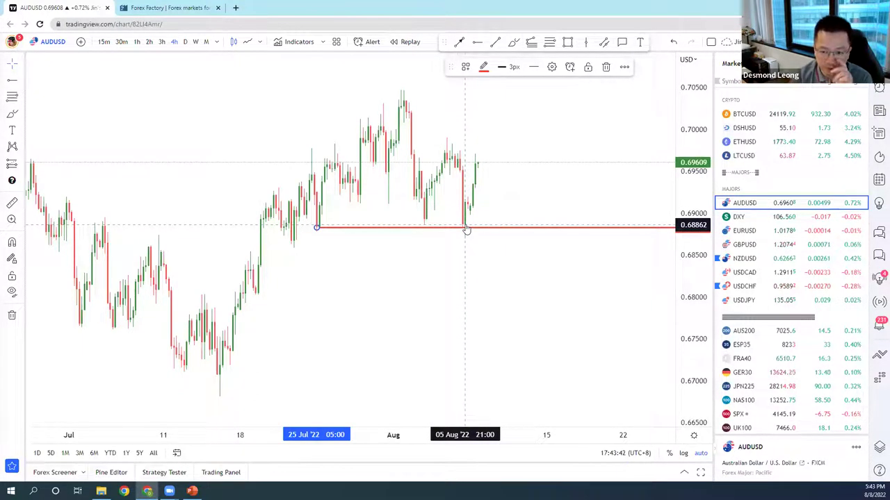
drag(316, 227, 97, 224)
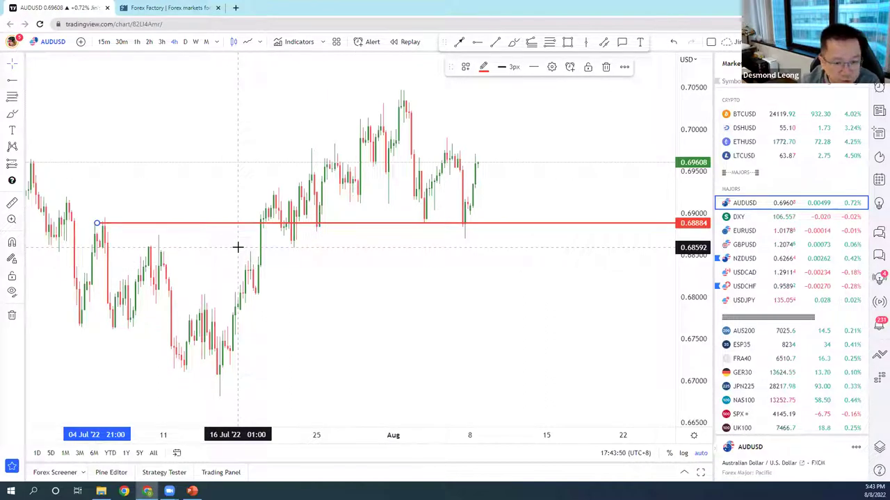
Extend the horizontal ray back to the mid-June low, starting on 14 Jun at about 0.68824
scroll(235, 245, down, 1)
scroll(161, 228, down, 1)
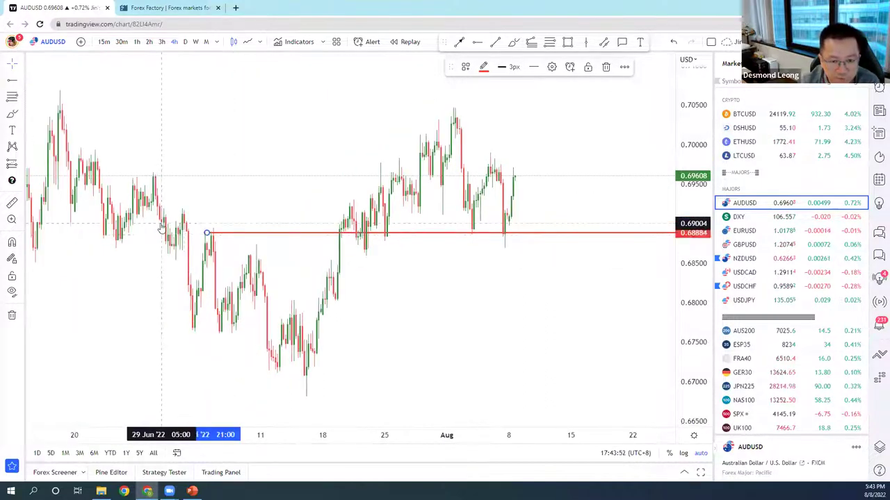
mouse_move(206, 232)
mouse_down()
mouse_move(106, 235)
mouse_move(164, 291)
mouse_move(85, 289)
mouse_up()
scroll(153, 284, down, 1)
scroll(151, 291, right, 1)
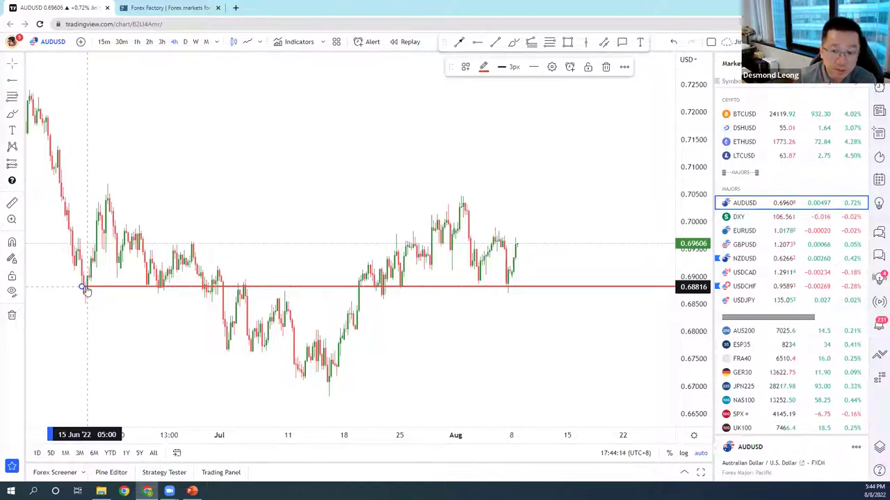
Lower the horizontal ray to 0.68686 at the 5 Aug low and add a second ray at 0.67161 along the mid-July lows
scroll(341, 278, down, 2)
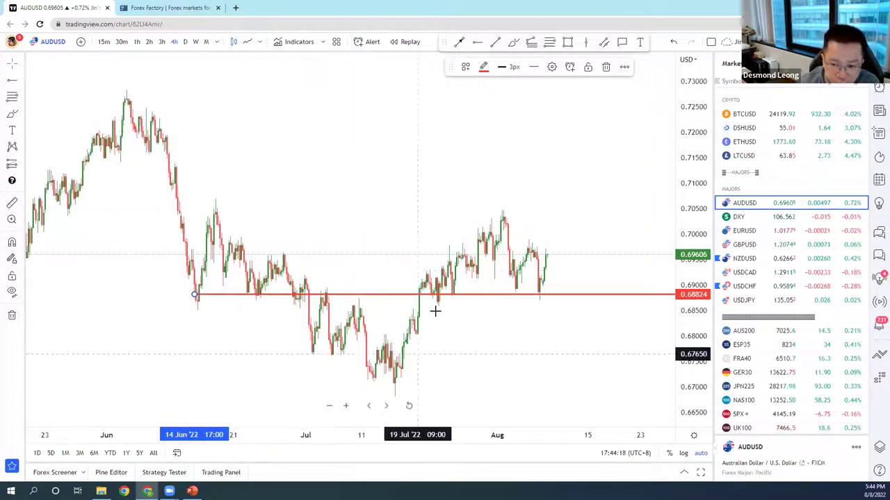
scroll(561, 223, up, 3)
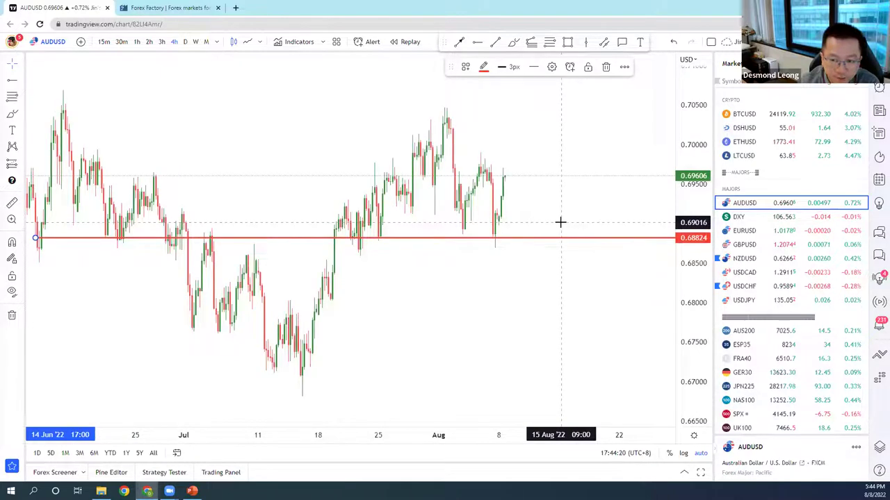
scroll(560, 222, up, 1)
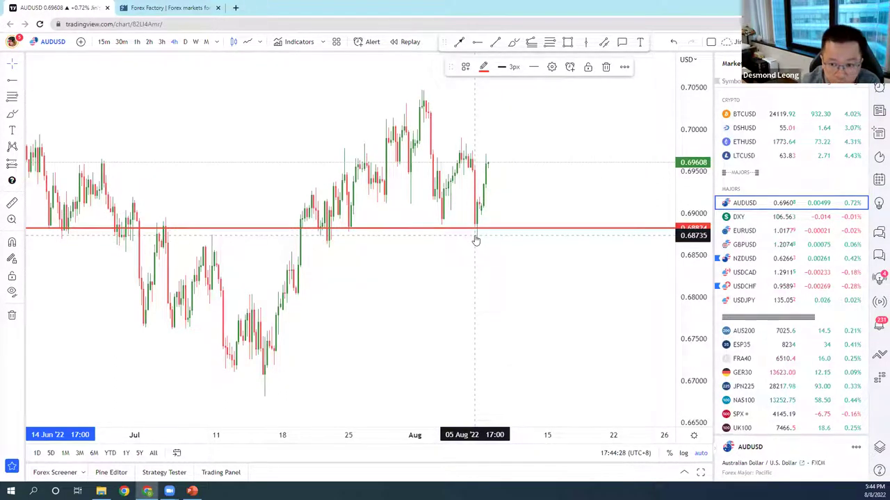
drag(318, 235, 320, 247)
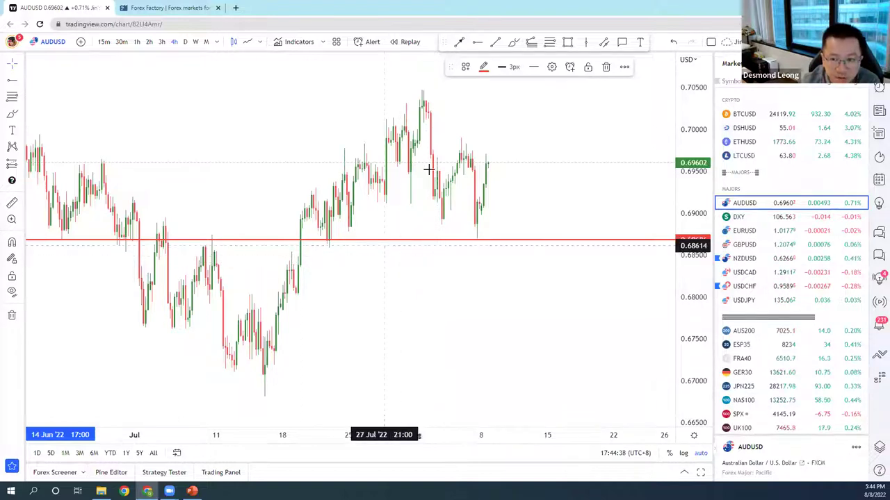
click(238, 368)
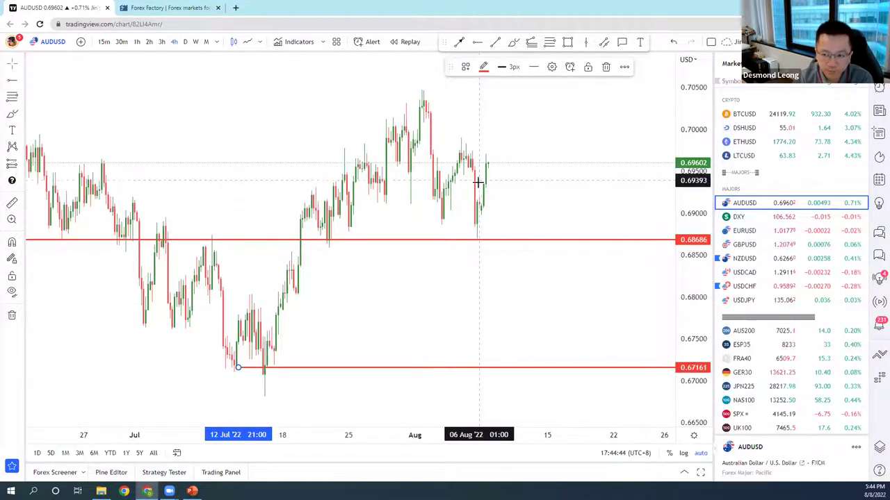
Display AUDUSD on the 1-hour timeframe, framing the rebound from the 0.68686 support line
scroll(477, 188, up, 4)
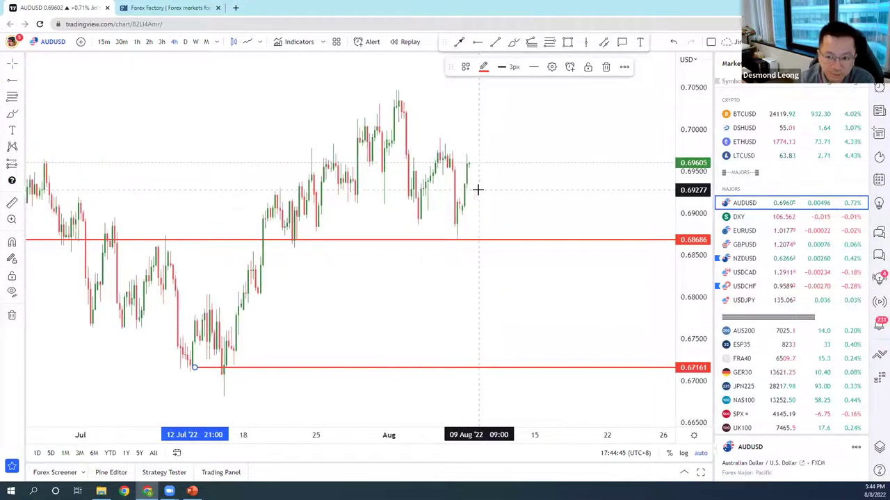
click(138, 43)
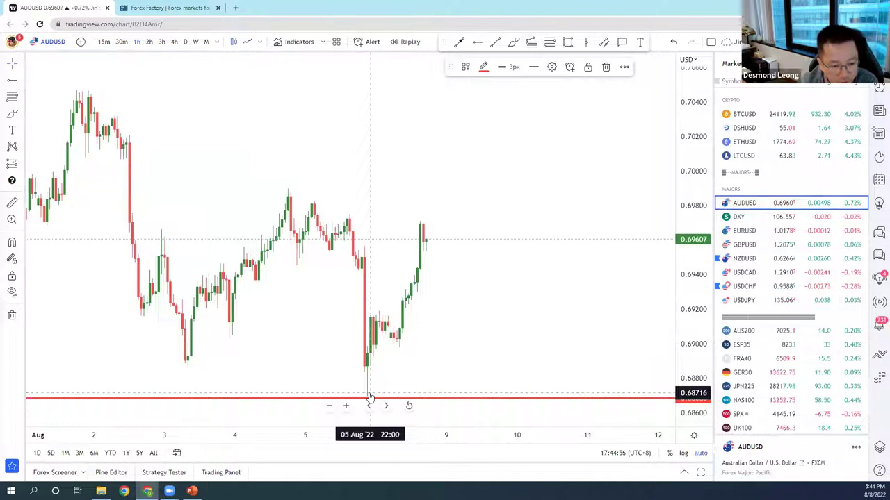
scroll(451, 361, down, 1)
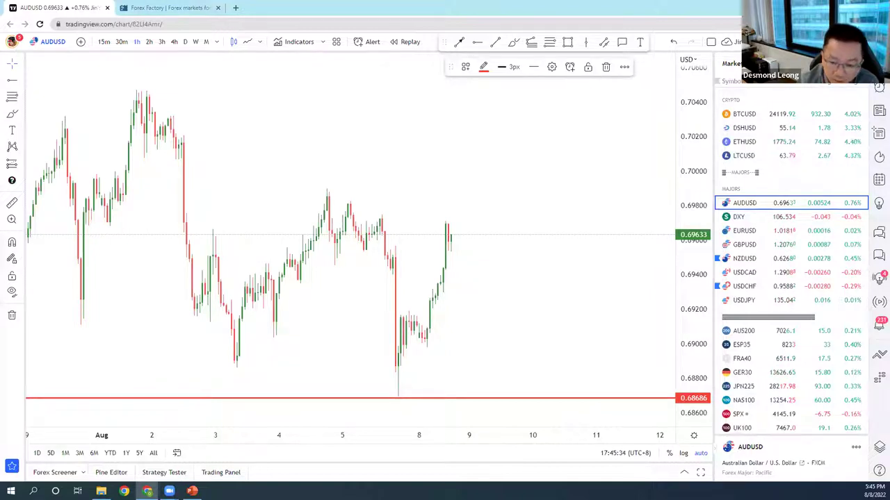
Check the Aug 5 news releases on Forex Factory again and return to the AUDUSD chart
click(148, 9)
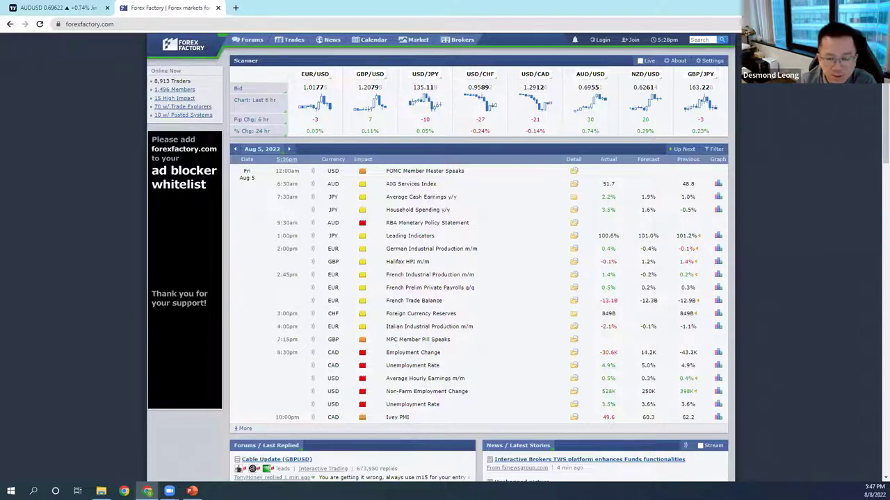
click(80, 8)
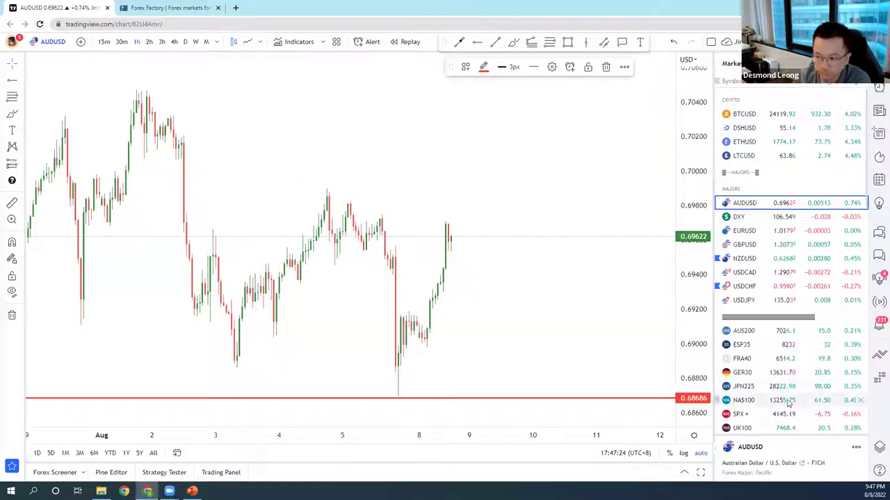
Open the BCOUSD chart from the commodities in the watchlist and remove all of its existing drawings
scroll(789, 393, down, 1)
scroll(789, 393, down, 10)
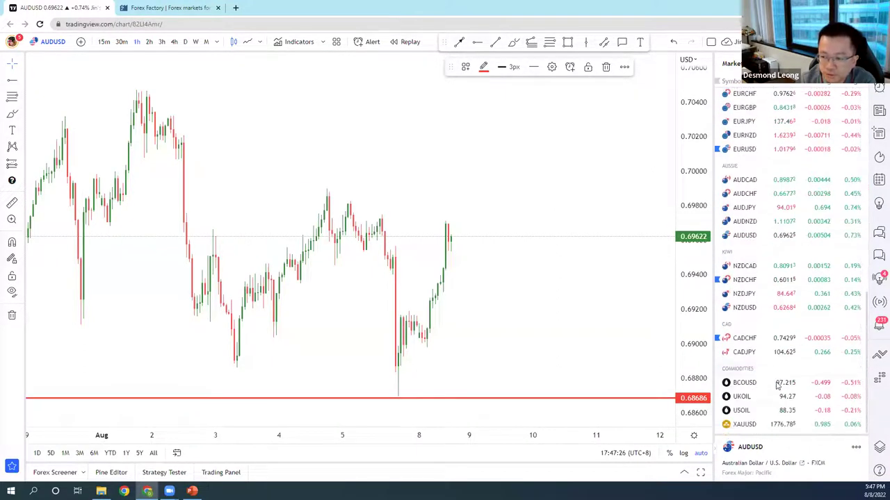
click(753, 385)
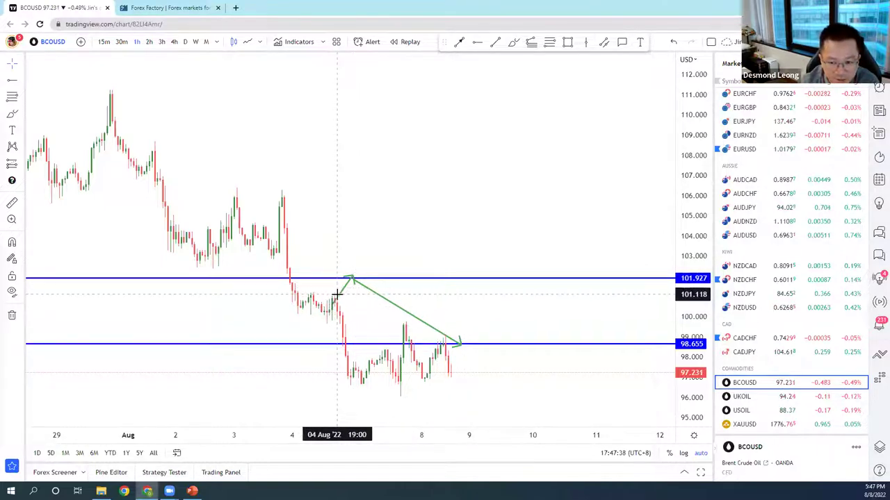
click(13, 316)
click(31, 314)
Switch BCOUSD to the 4-hour timeframe and add a horizontal ray at 96.608 from the 5 Aug low
scroll(248, 172, down, 1)
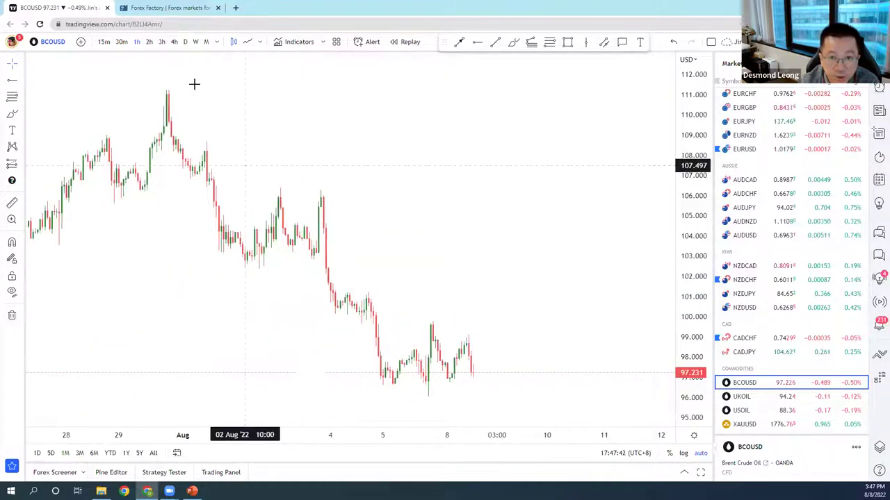
click(173, 43)
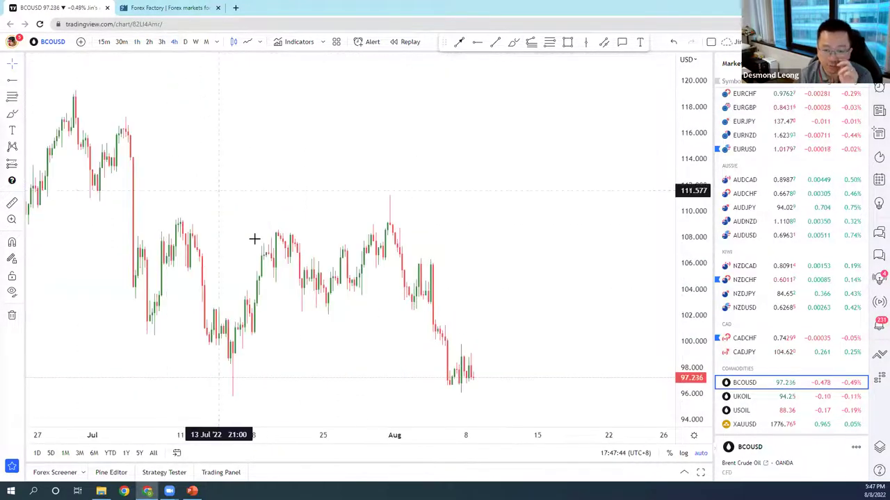
scroll(439, 274, up, 3)
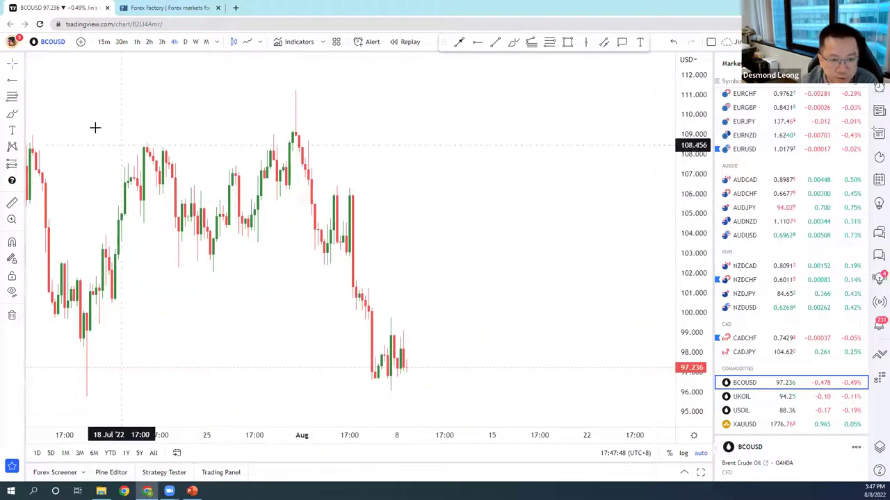
click(12, 81)
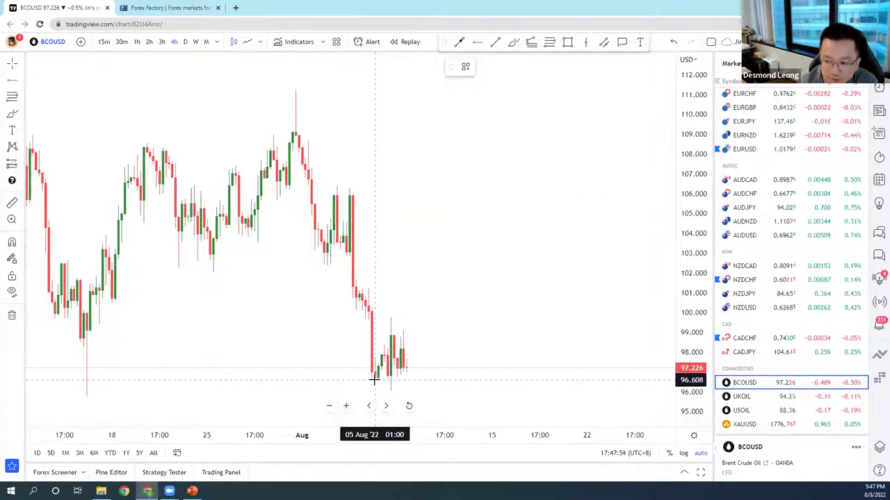
click(374, 380)
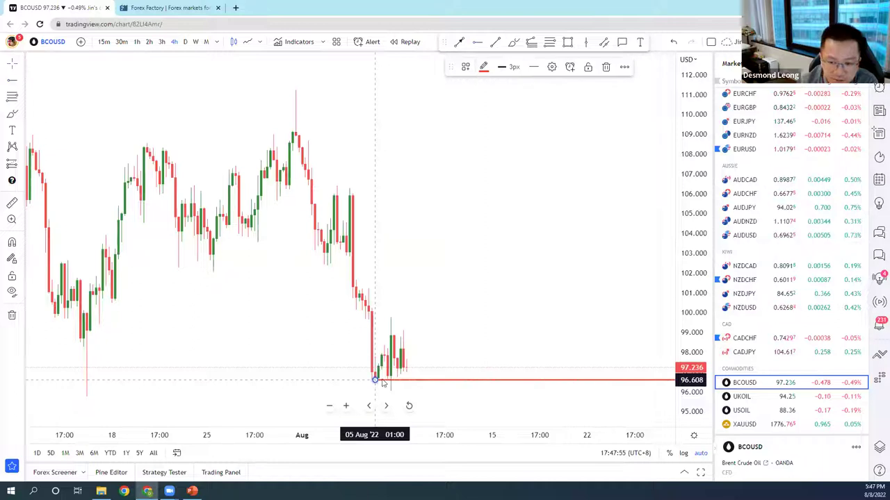
click(486, 296)
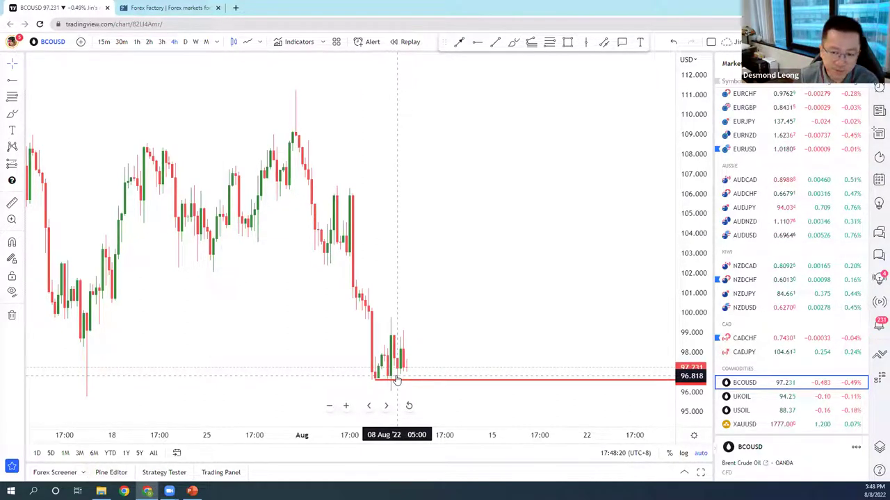
Switch BCOUSD to the daily timeframe and extend the horizontal ray back to the mid-February 2022 high at 96.685
scroll(389, 369, down, 6)
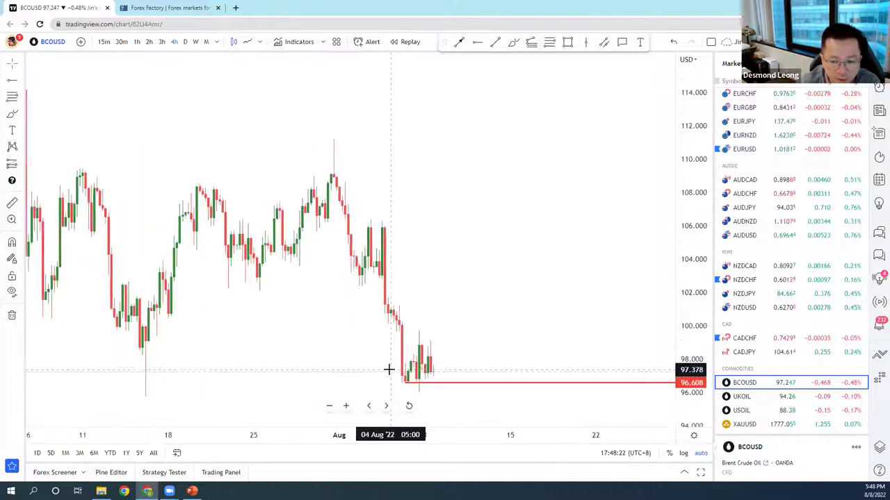
scroll(388, 369, down, 6)
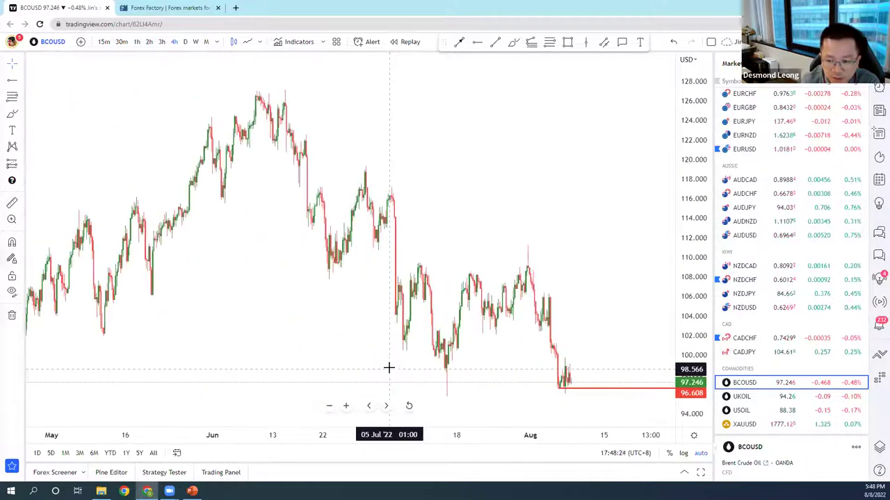
scroll(387, 362, down, 2)
scroll(385, 327, up, 3)
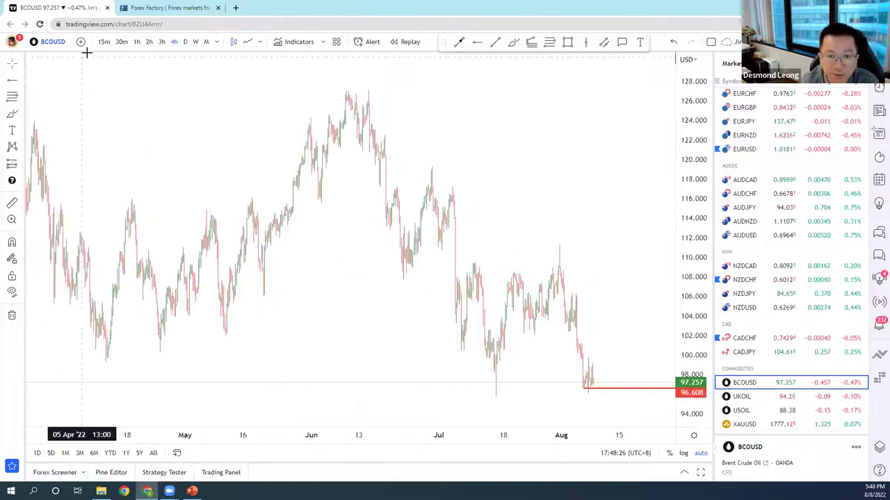
click(185, 42)
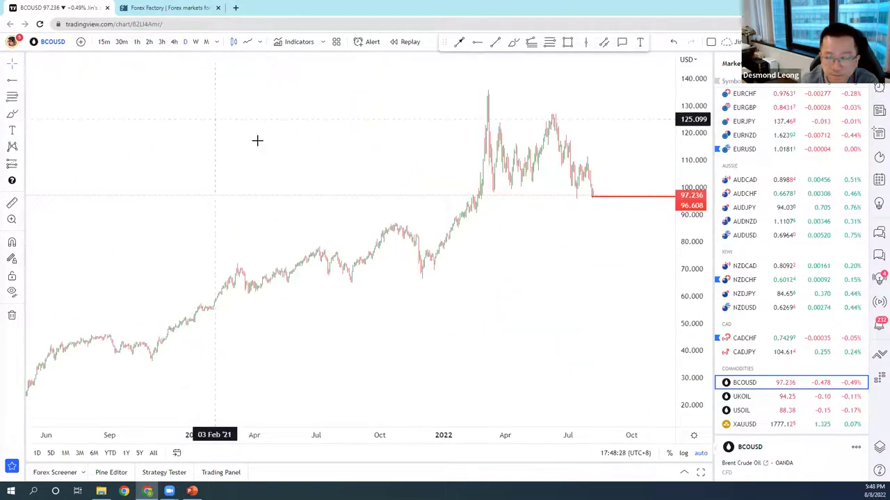
scroll(346, 177, up, 3)
scroll(347, 195, up, 3)
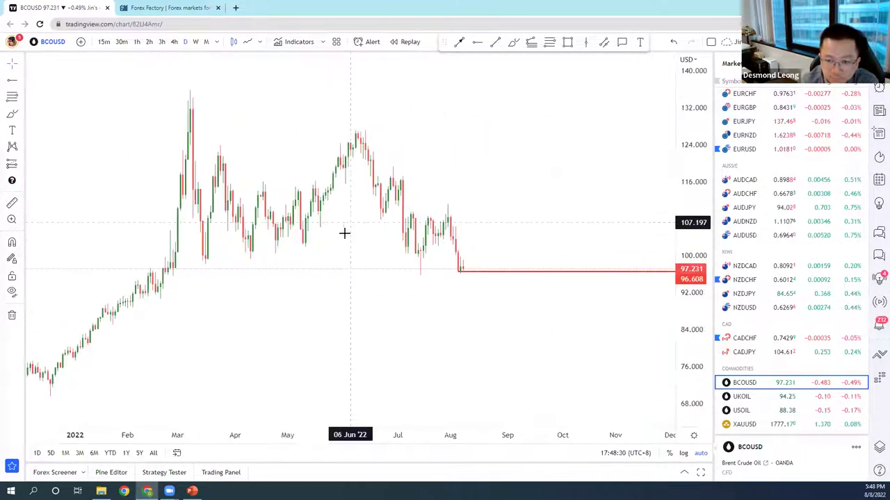
click(150, 272)
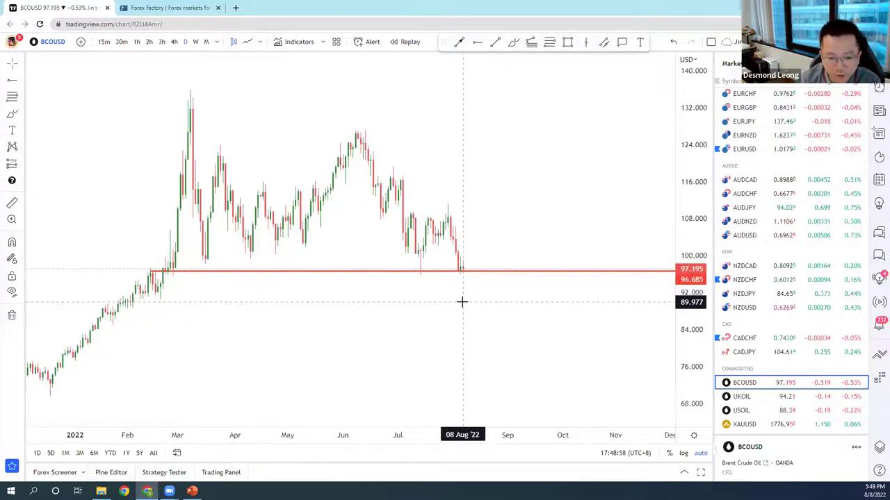
Lower the BCOUSD horizontal ray to 94.951, keeping its start at 14 Feb 2022
scroll(455, 282, up, 2)
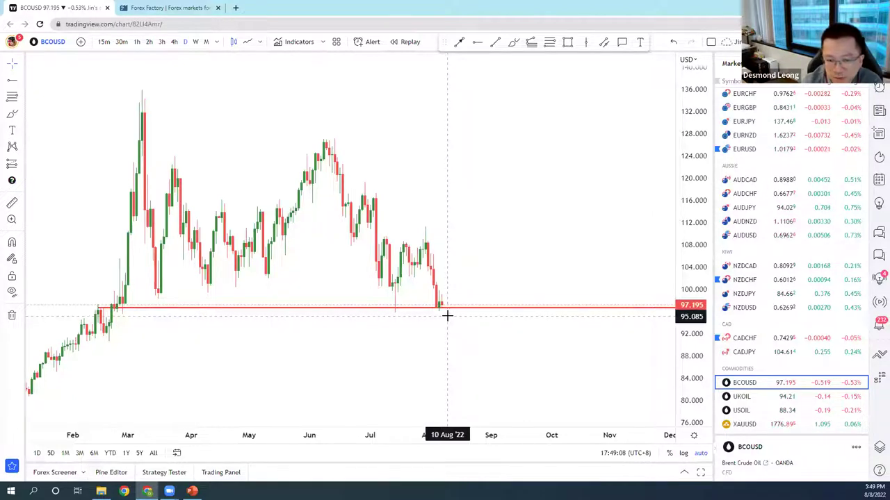
scroll(448, 314, down, 1)
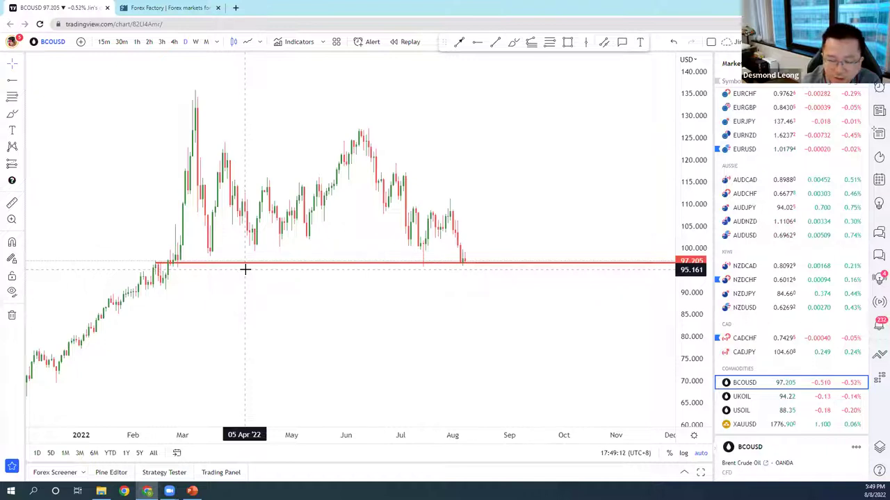
drag(156, 265, 158, 275)
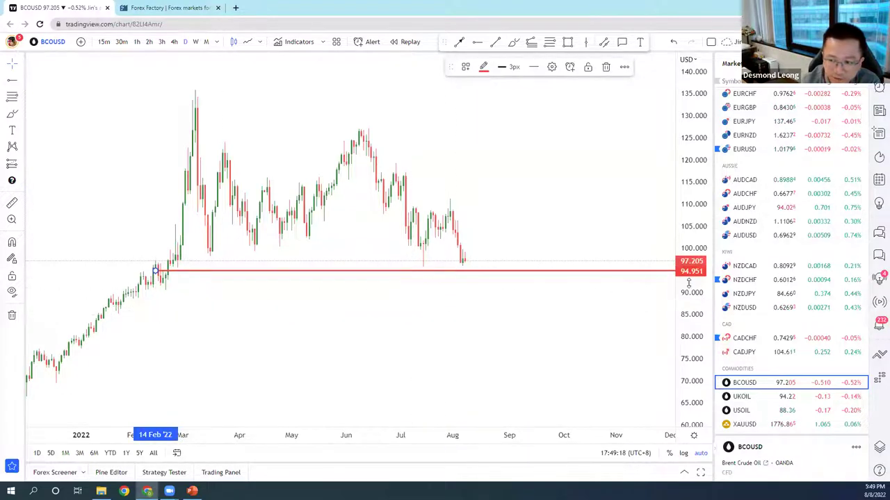
Add a second horizontal ray at 86.355 starting from the 22 Oct 2021 high
scroll(451, 308, up, 1)
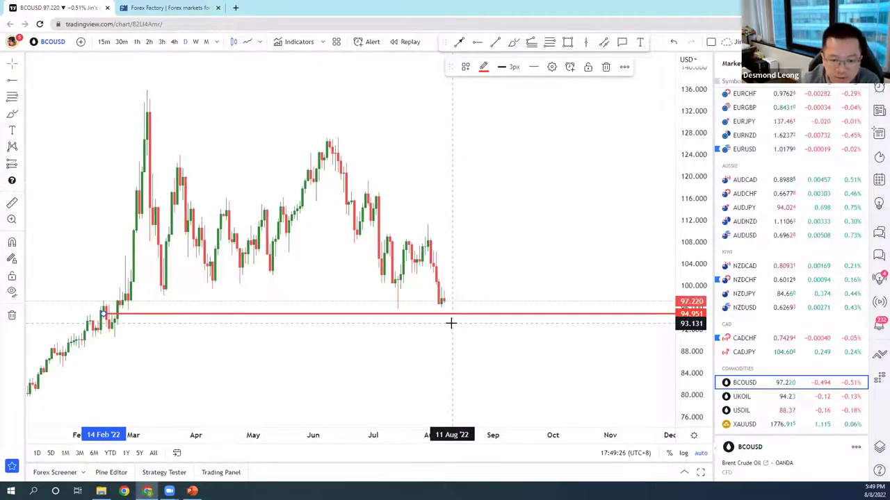
scroll(451, 323, down, 2)
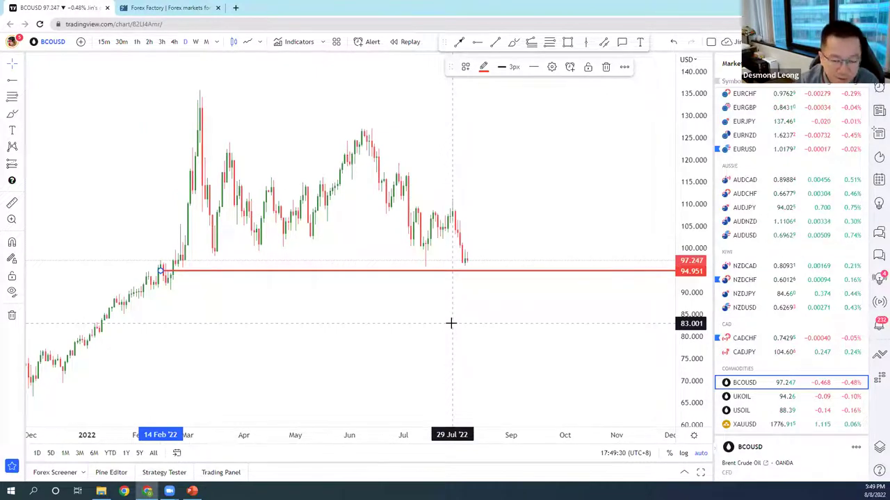
scroll(450, 323, down, 1)
scroll(450, 322, down, 2)
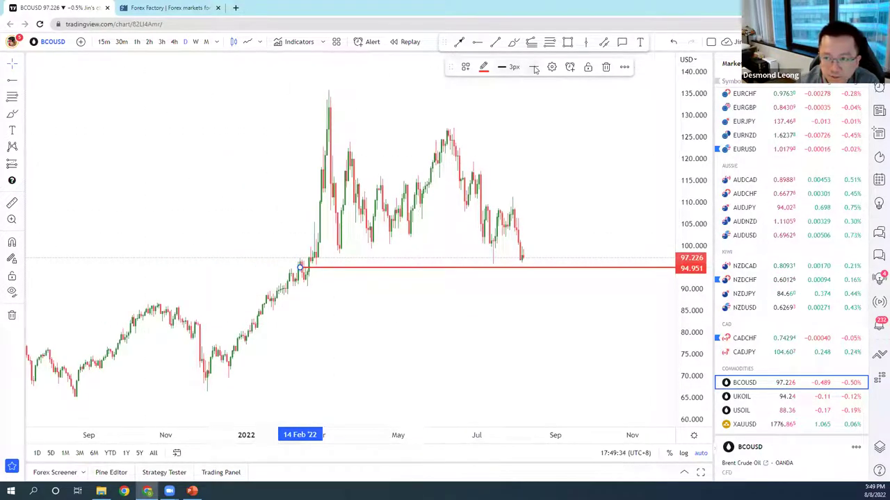
click(393, 113)
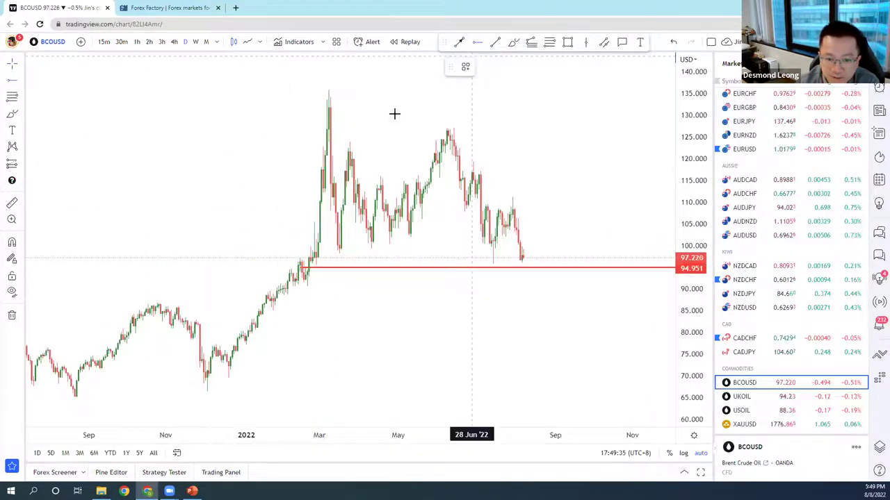
click(155, 306)
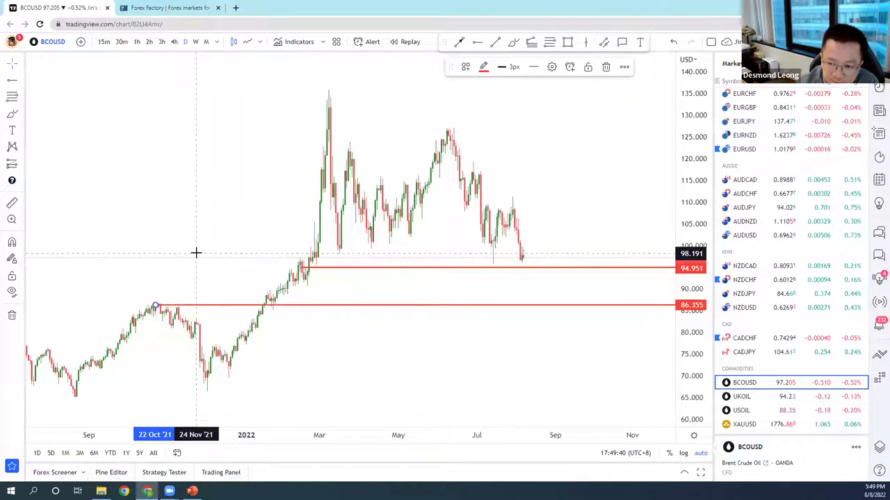
Draw a rectangle support zone between about 97 and 94.7, from 11 Feb to 15 Aug 2022, just above the upper ray
scroll(196, 253, up, 2)
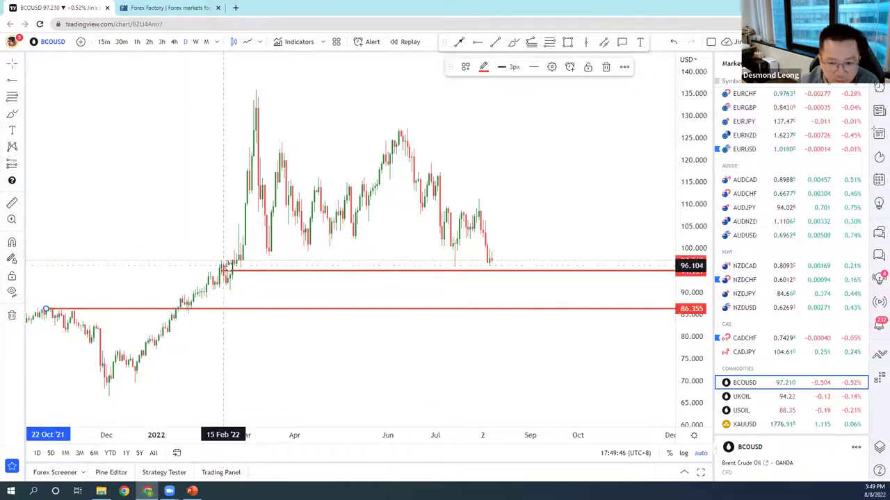
scroll(456, 275, up, 3)
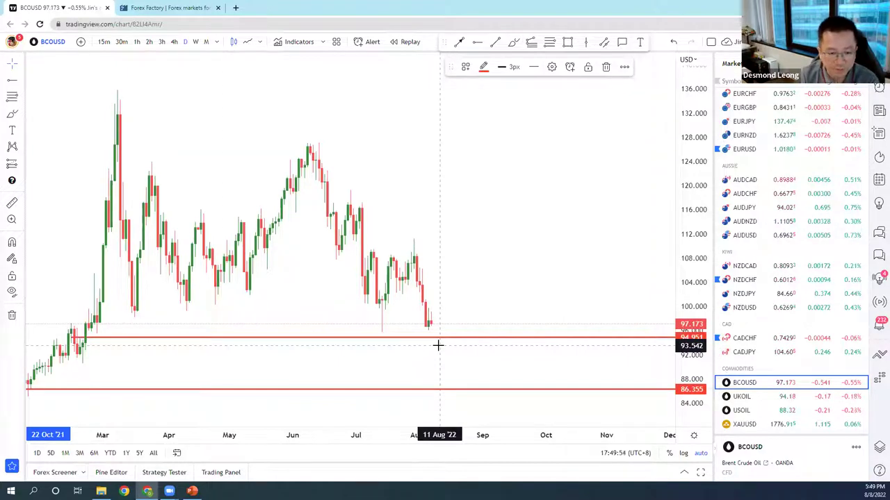
drag(433, 337, 485, 338)
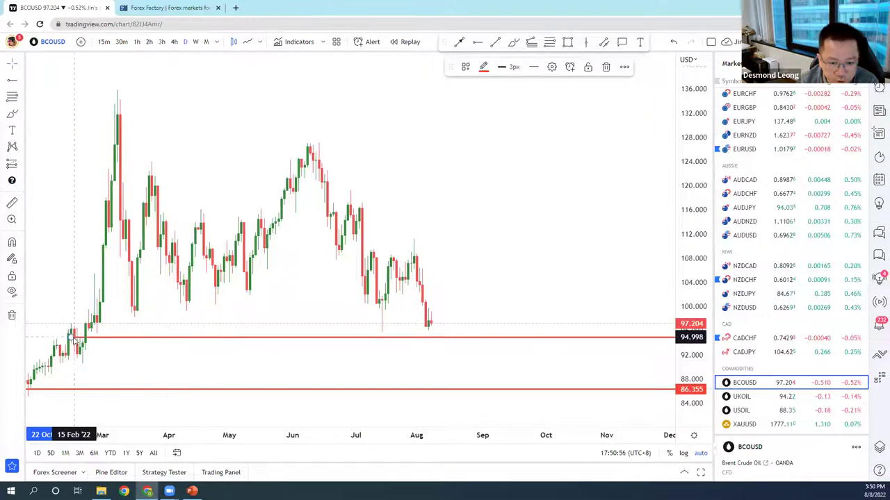
scroll(73, 332, left, 10)
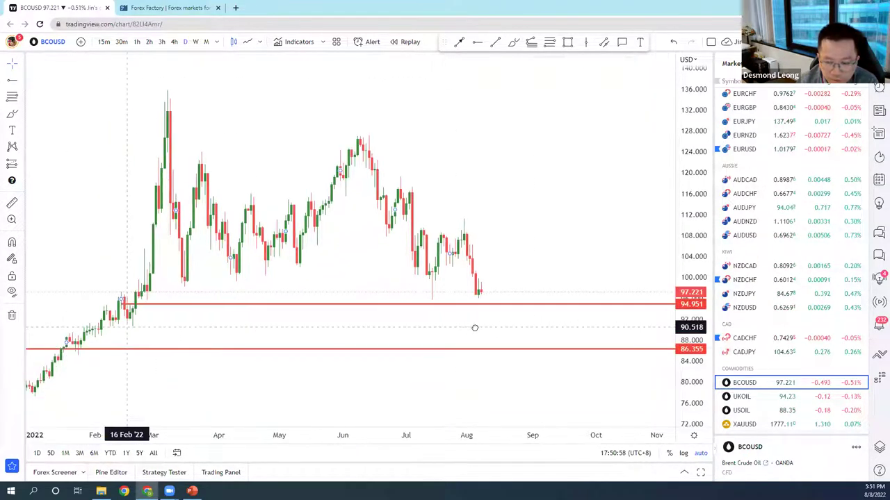
scroll(213, 337, right, 5)
click(567, 42)
click(513, 275)
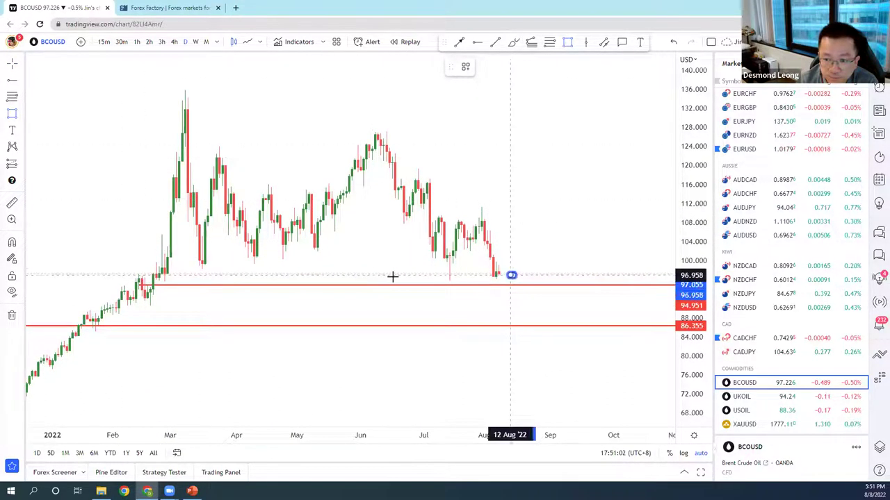
click(113, 294)
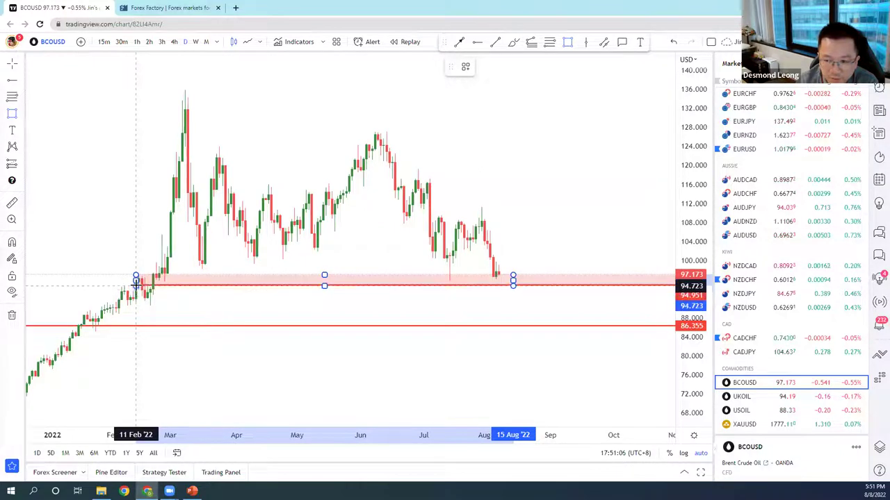
click(133, 284)
click(246, 308)
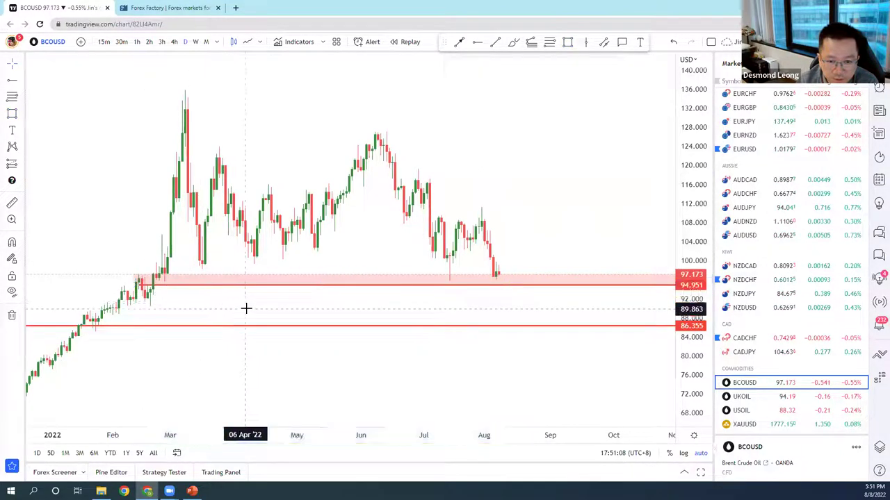
drag(304, 301, 272, 301)
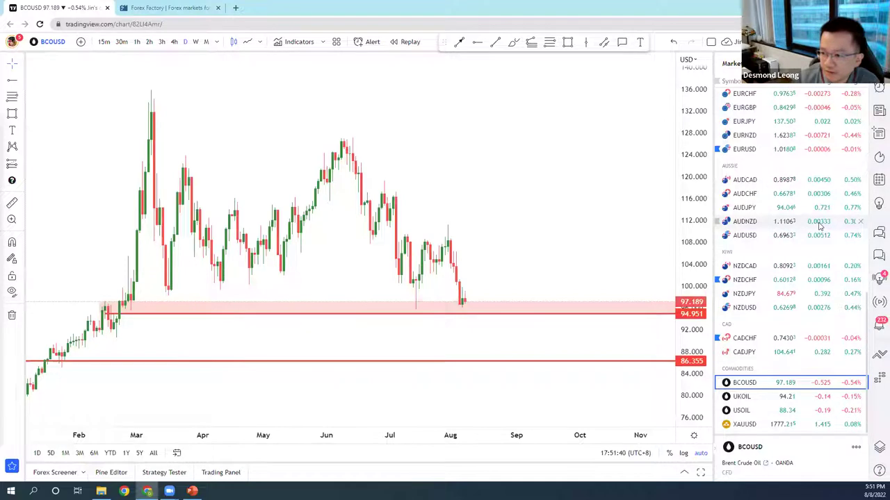
Open the USDCHF chart from the majors in the watchlist and display it on the 4-hour timeframe
scroll(756, 249, up, 4)
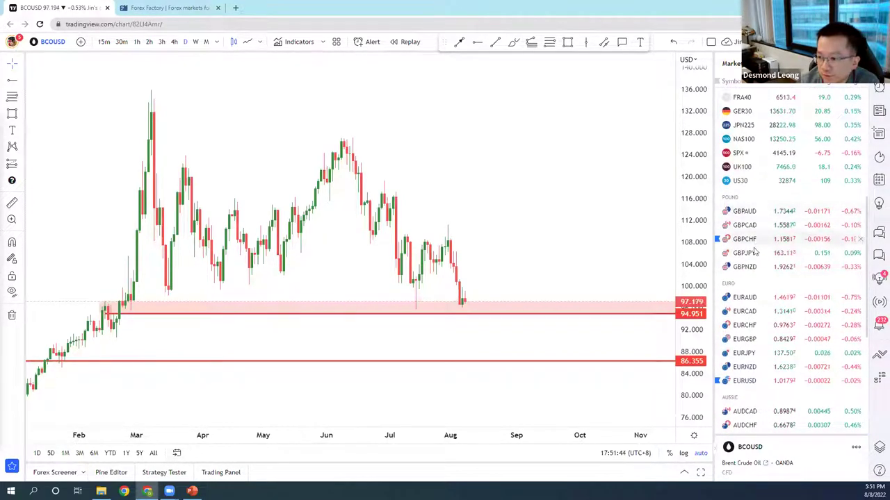
scroll(757, 215, up, 3)
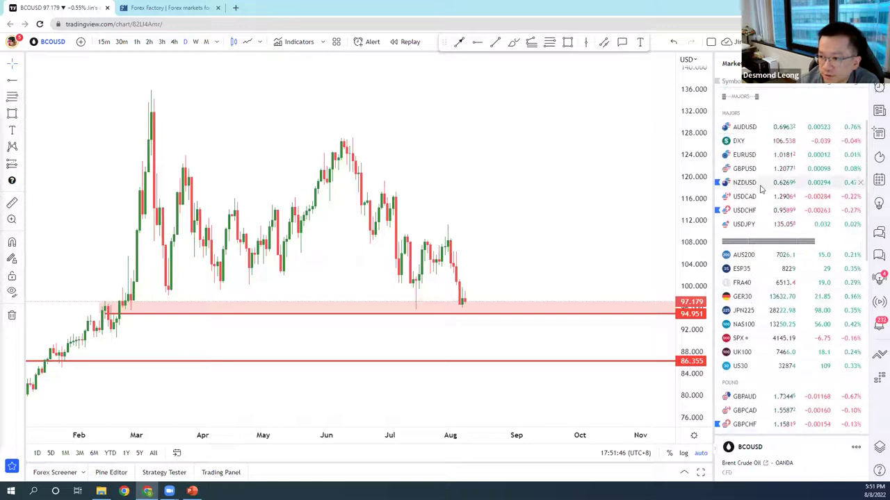
click(754, 210)
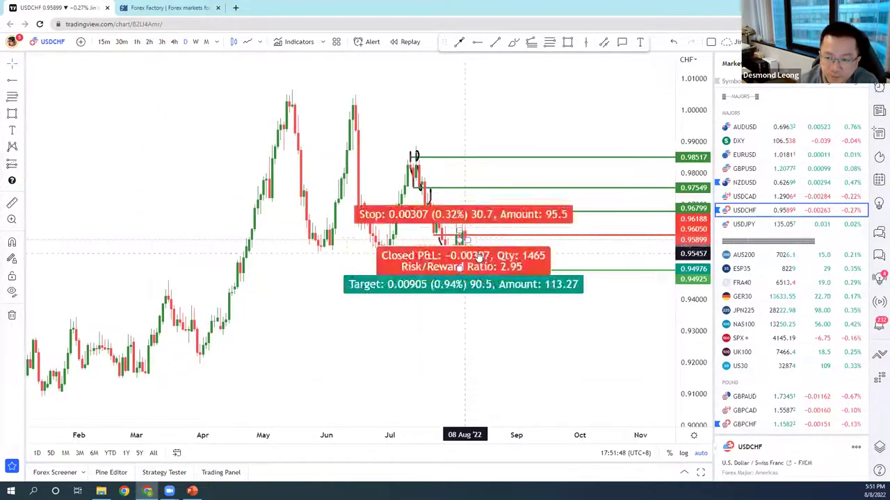
scroll(491, 292, up, 1)
scroll(489, 309, up, 3)
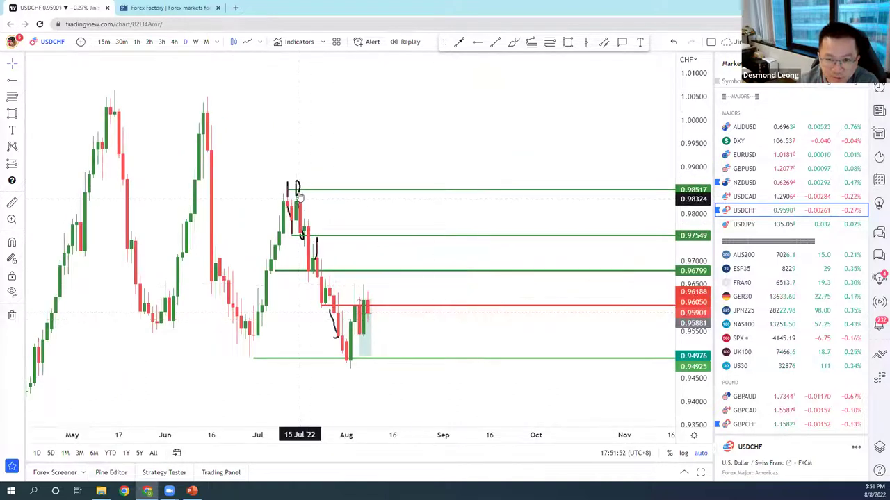
click(173, 41)
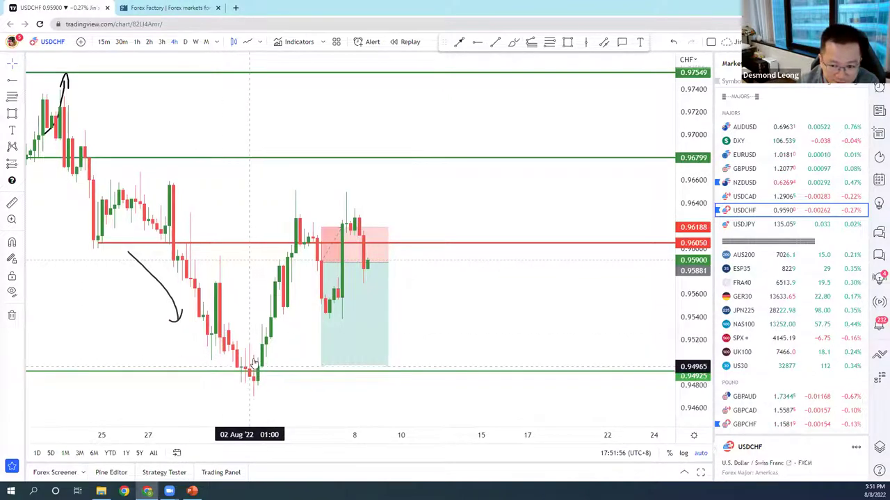
Delete the old short position drawing and the downward curved arrow below the 0.96050 level
mouse_move(362, 250)
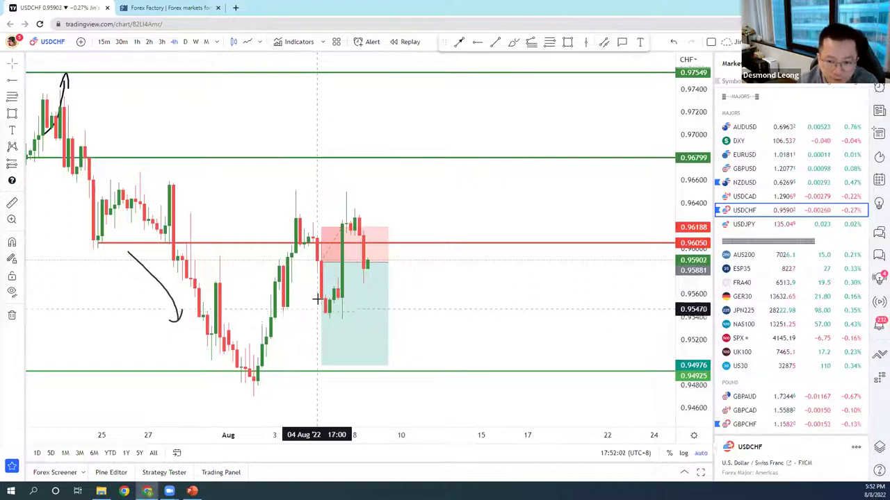
click(371, 274)
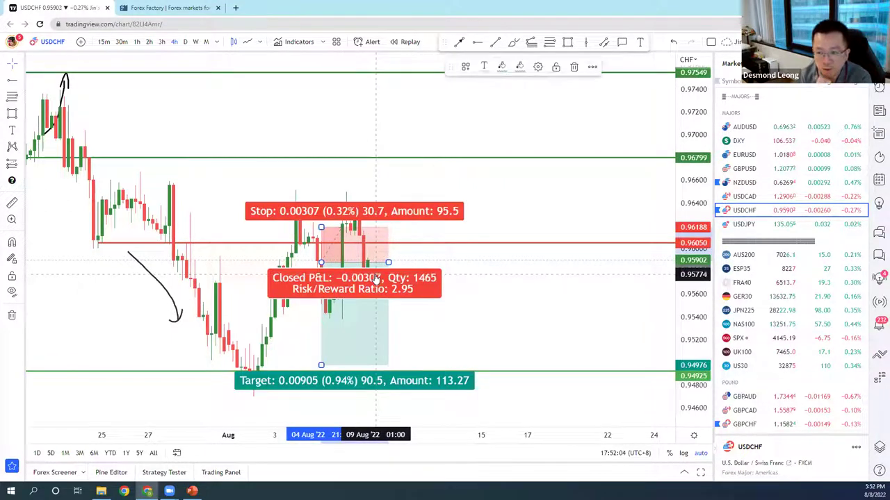
click(574, 67)
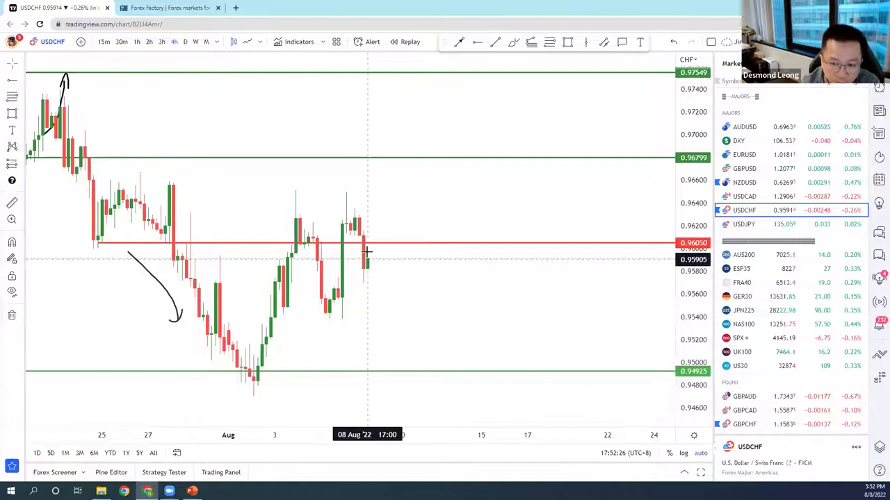
click(159, 285)
key(Delete)
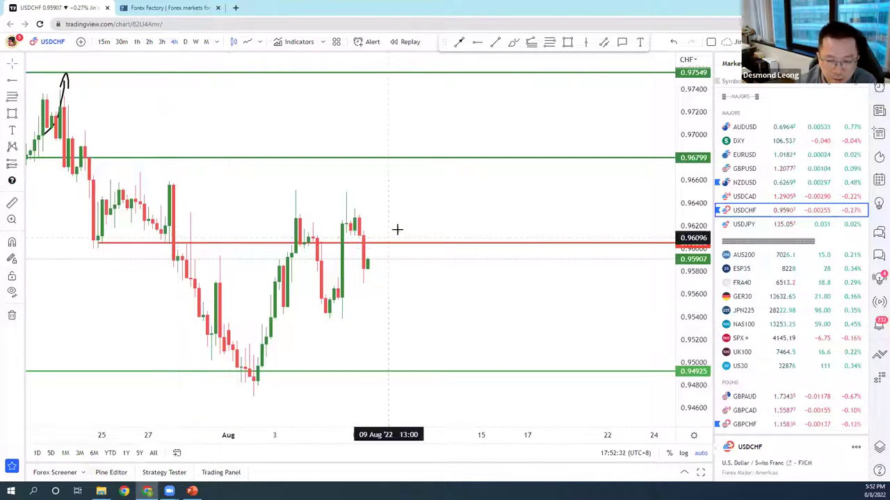
Sketch a freehand zigzag path with the Brush from the latest candle, oscillating around the 0.96050 level until about 15 Aug 2022
click(514, 42)
mouse_move(365, 266)
mouse_down()
mouse_move(387, 228)
mouse_move(401, 244)
mouse_move(423, 225)
mouse_move(437, 243)
mouse_move(465, 234)
mouse_move(486, 251)
mouse_up()
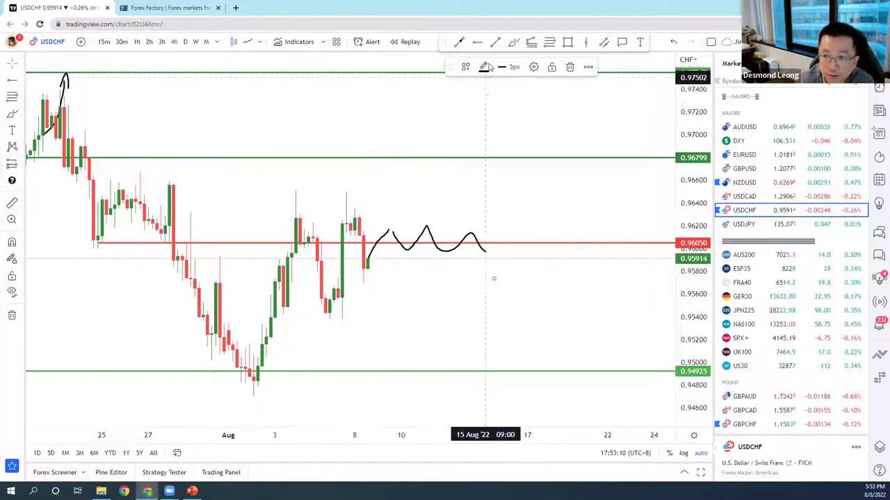
Add a horizontal ray at 0.96303 starting from the 4 Aug 2022 candle tops
click(478, 43)
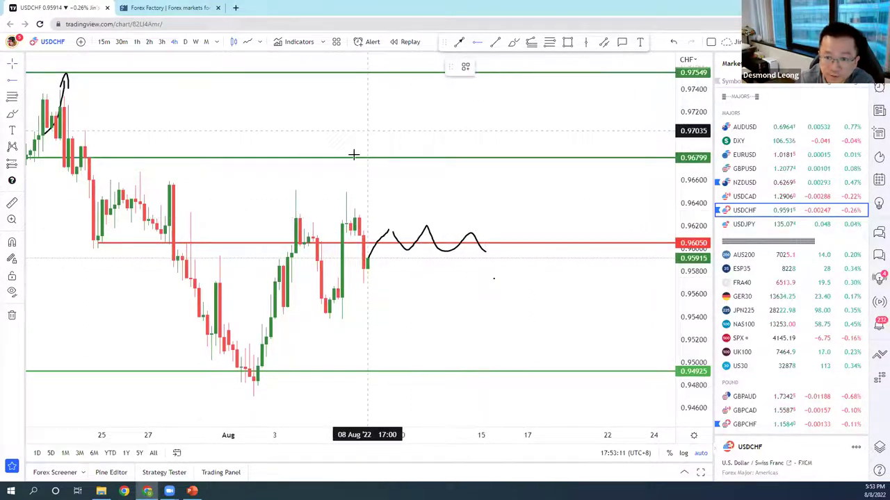
click(299, 214)
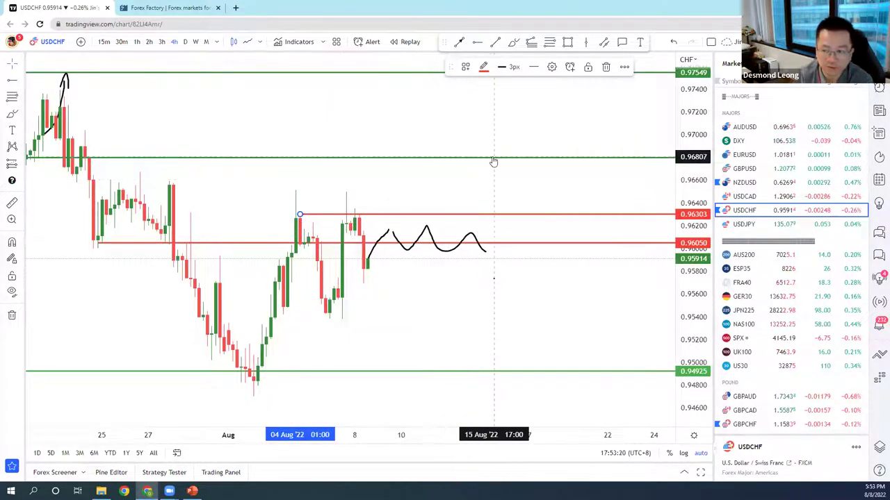
scroll(357, 185, down, 2)
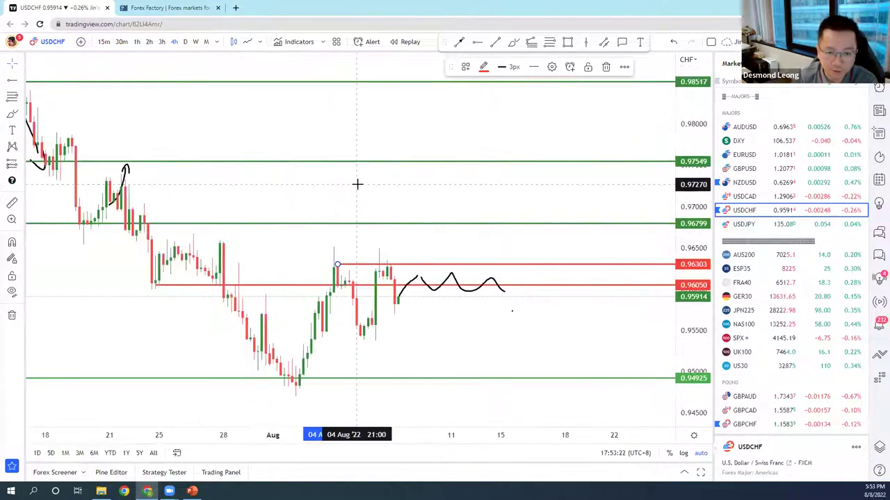
scroll(401, 238, up, 1)
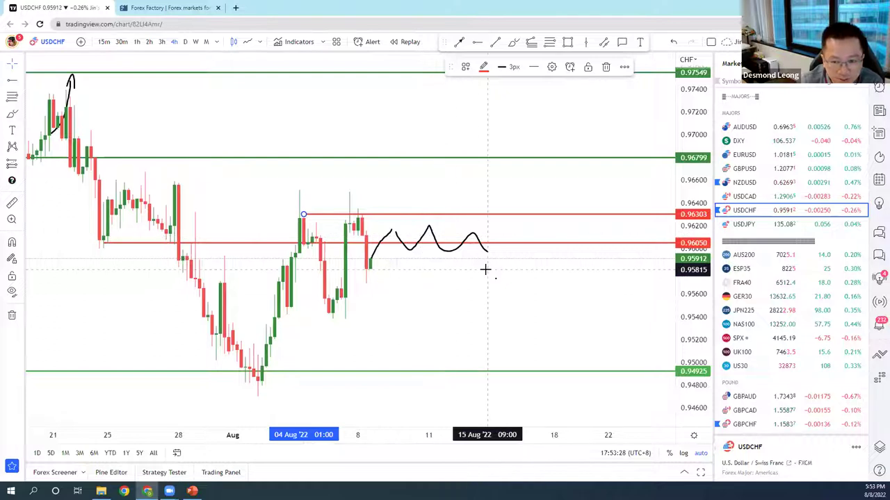
Delete the freehand zigzag strokes drawn around the 0.96050 level
click(414, 251)
key(Delete)
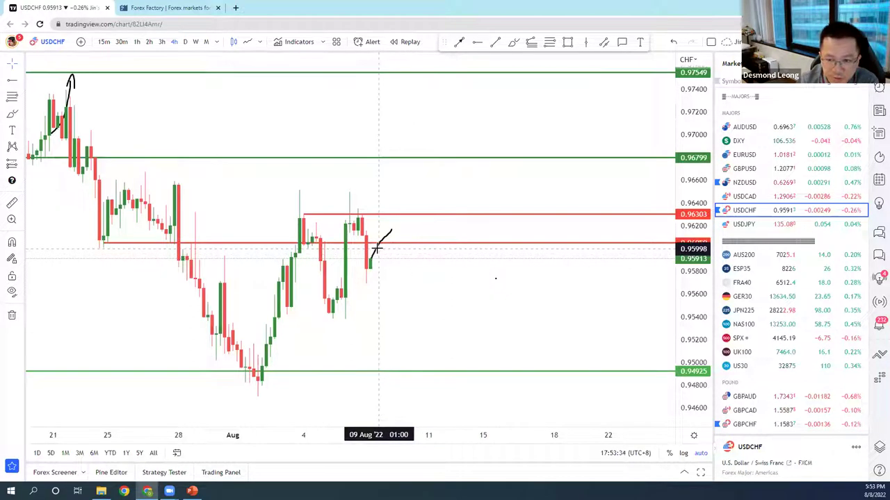
key(Delete)
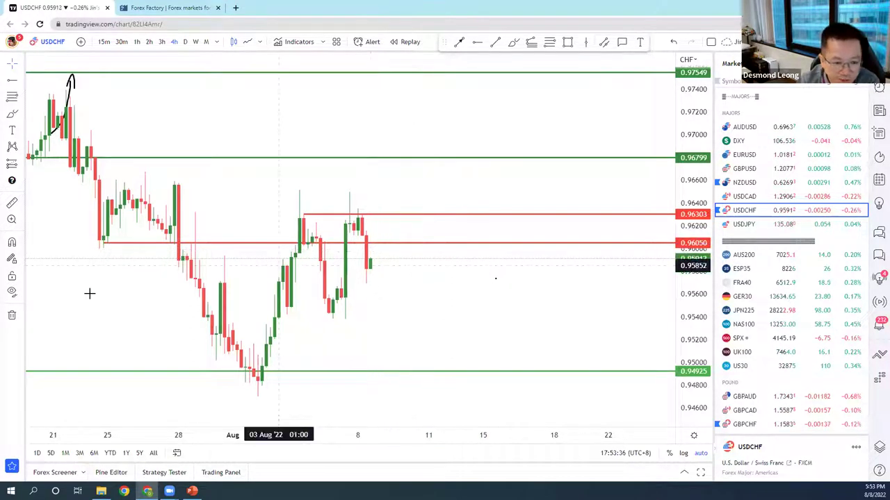
Delete the upward curved arrow and its arrowhead below the 0.97549 level near 21 Jul 2022
scroll(278, 252, down, 2)
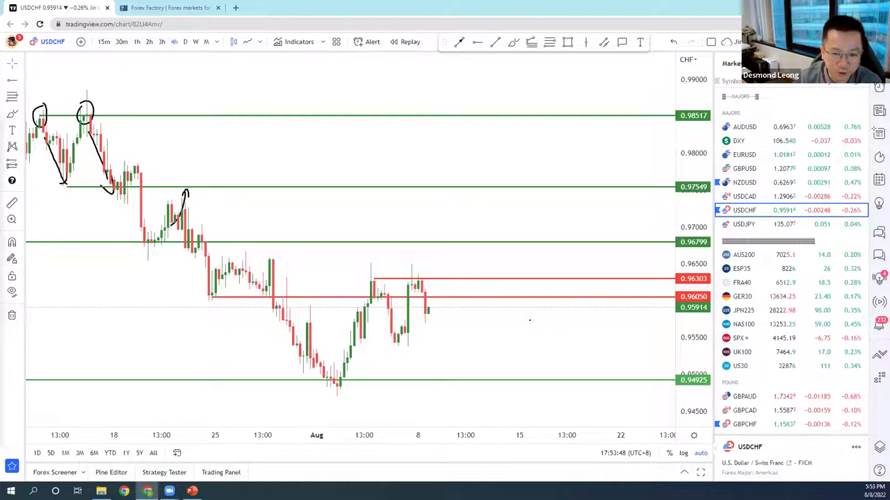
scroll(146, 274, up, 1)
scroll(145, 274, down, 1)
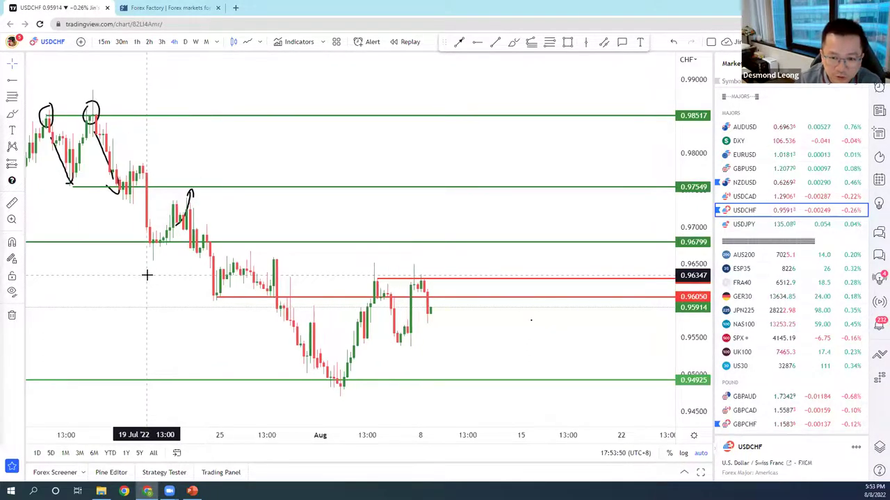
click(187, 207)
click(192, 197)
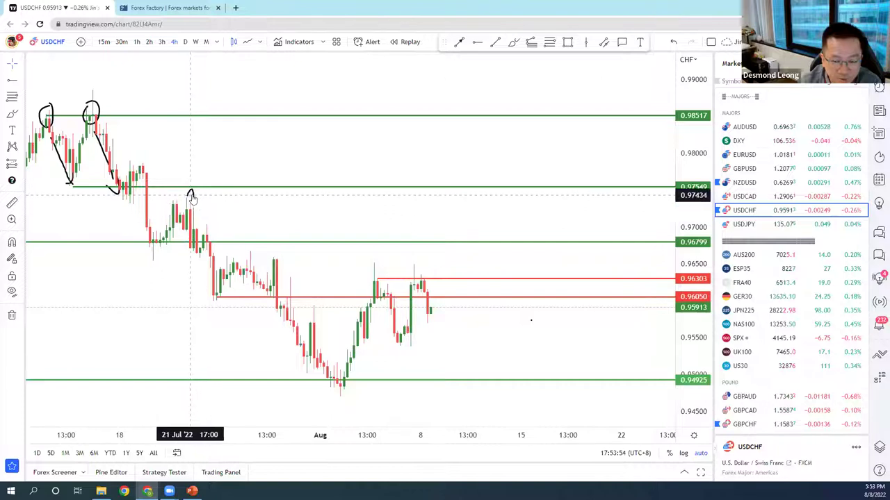
click(192, 197)
key(Delete)
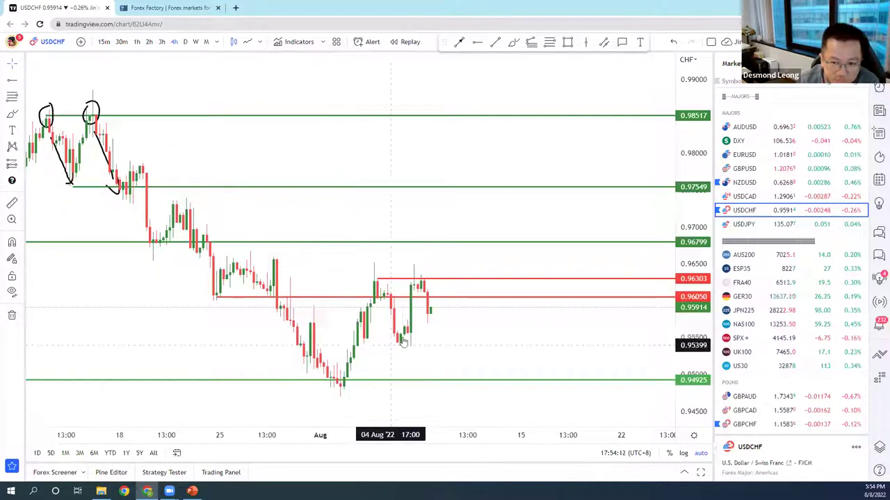
Sketch a freehand path from the latest candle up to the 0.96799 level and turning down, circling the turning point
scroll(432, 292, up, 1)
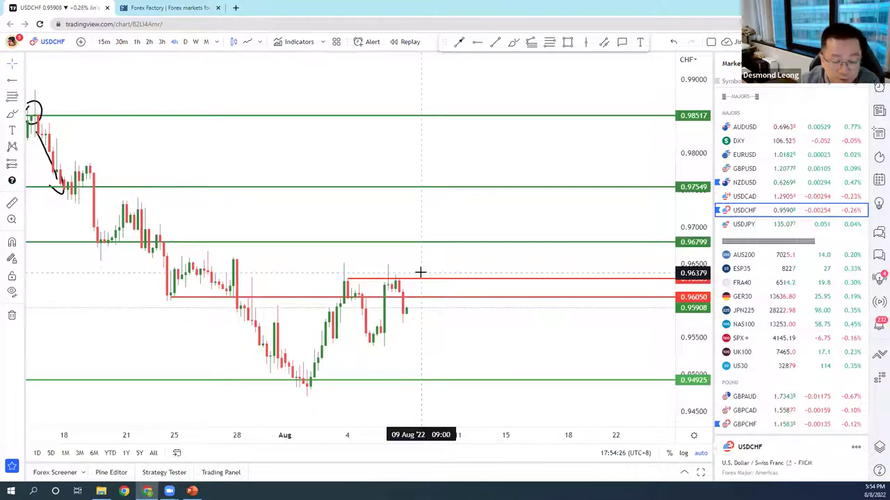
scroll(470, 119, up, 1)
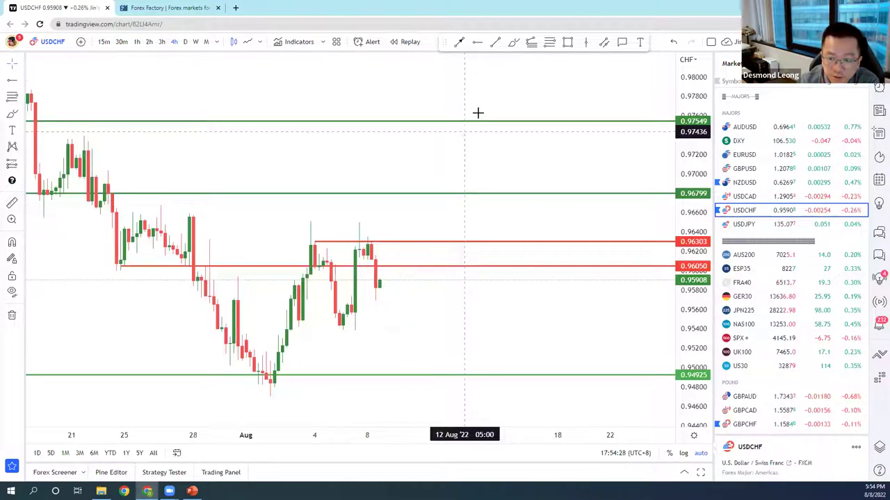
click(514, 43)
mouse_move(381, 279)
mouse_down()
mouse_move(427, 190)
mouse_move(441, 191)
mouse_move(459, 217)
mouse_up()
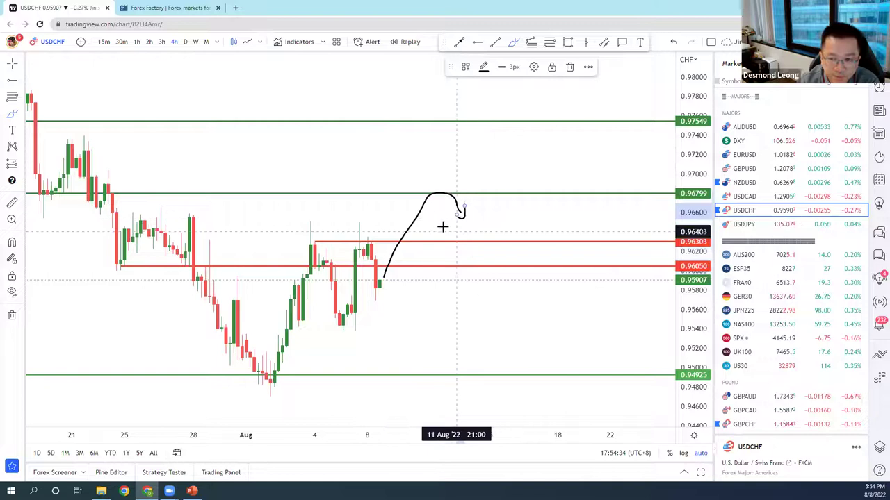
mouse_move(425, 180)
mouse_down()
mouse_move(455, 198)
mouse_move(425, 176)
mouse_up()
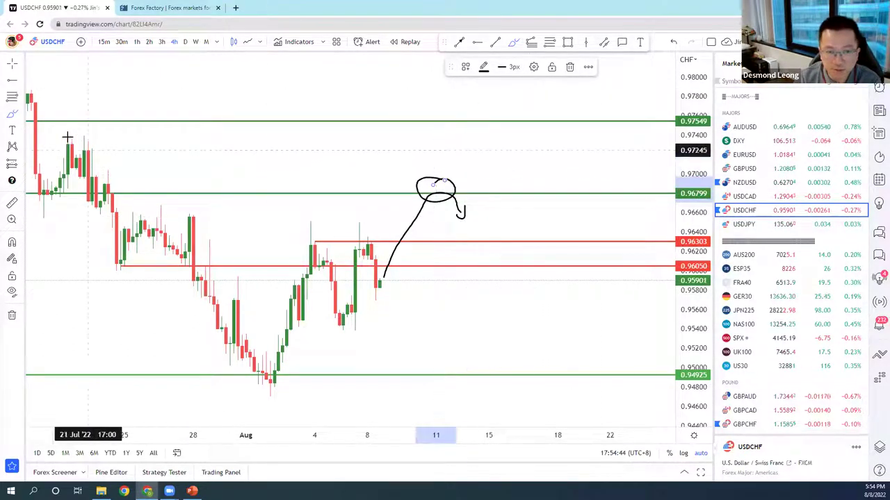
Place a Short Position beside the sketched reversal with entry at 0.96671, stop at 0.96987 and target at about 0.96038
click(21, 164)
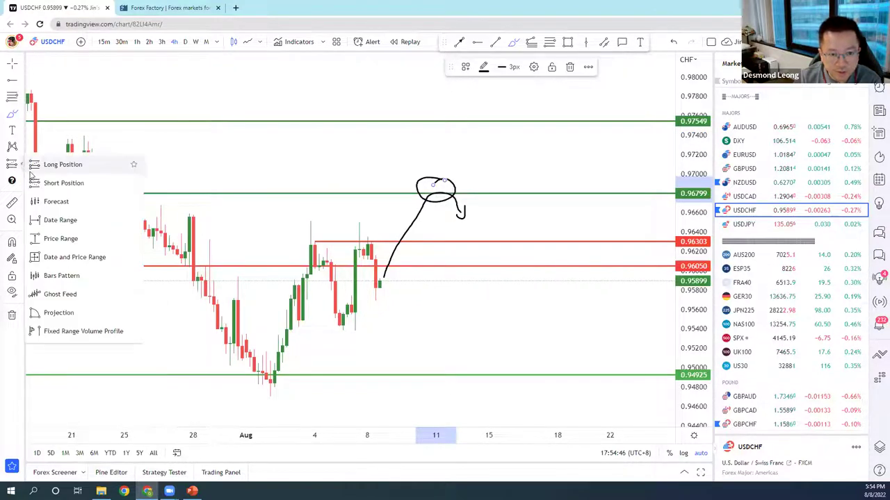
click(62, 167)
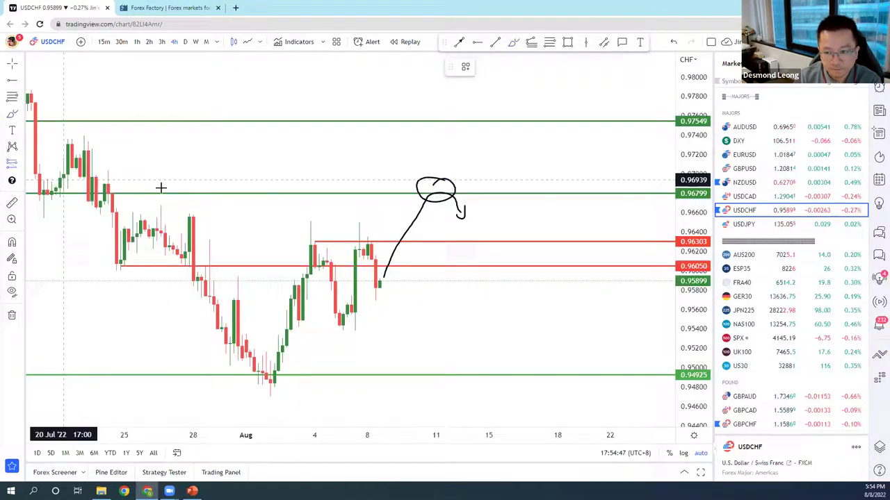
click(473, 206)
drag(473, 143, 476, 176)
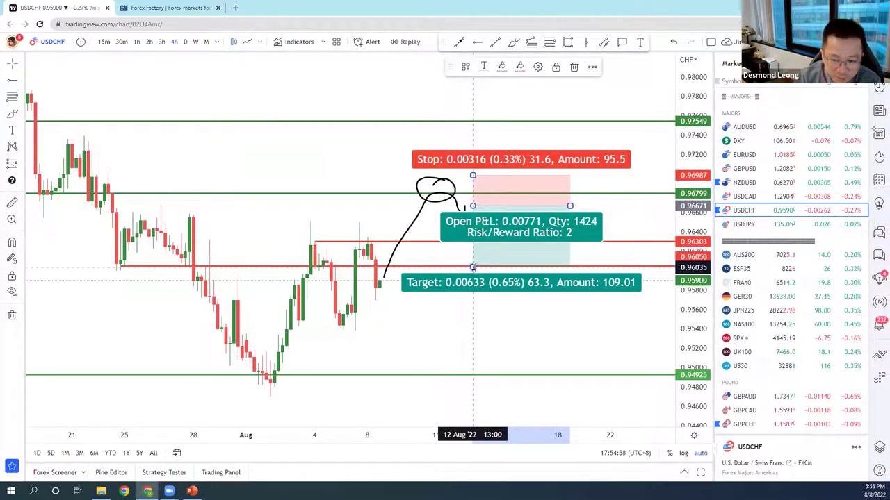
Remove the horizontal ray at 0.96303
click(385, 246)
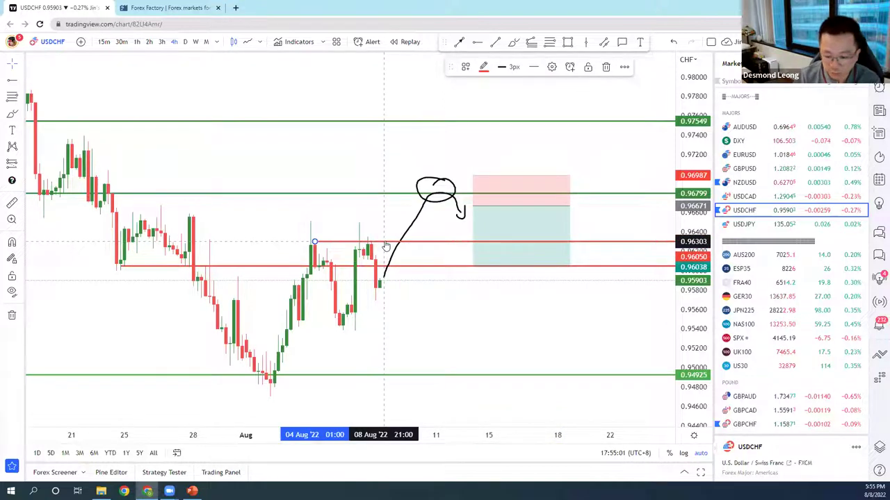
click(508, 252)
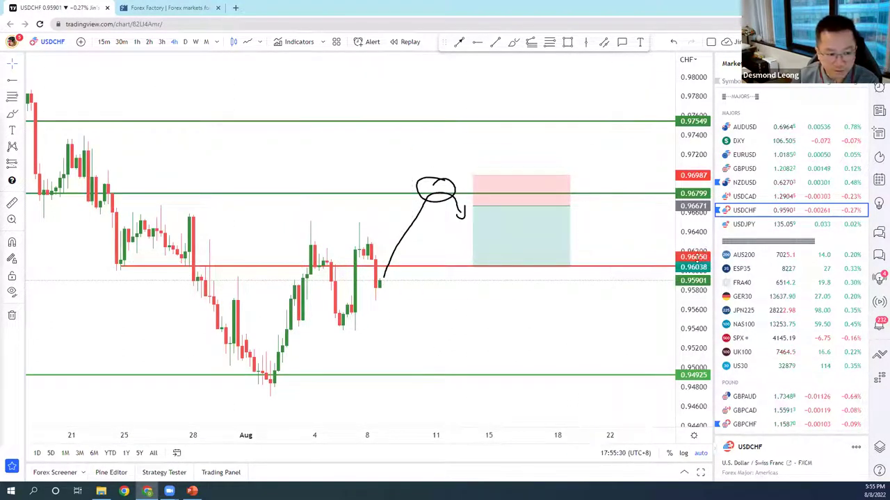
Open the GBPUSD chart from the majors in the watchlist and review its existing long and short position drawings
click(748, 169)
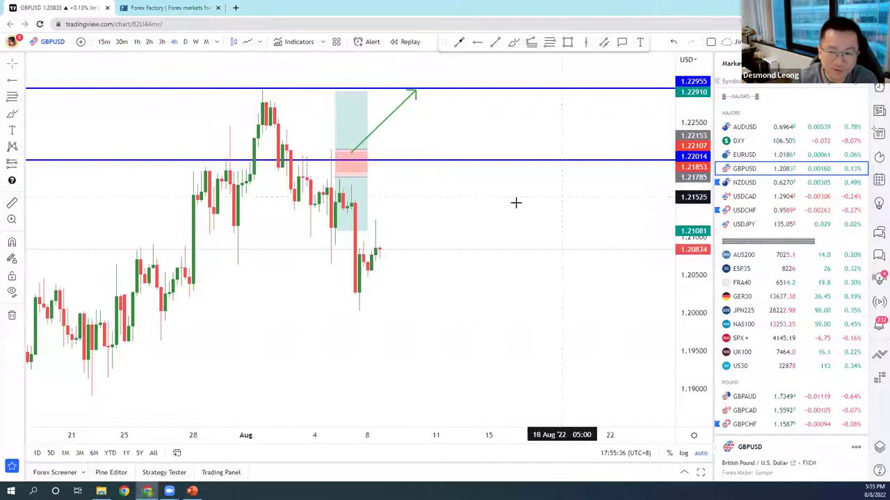
click(354, 136)
click(461, 229)
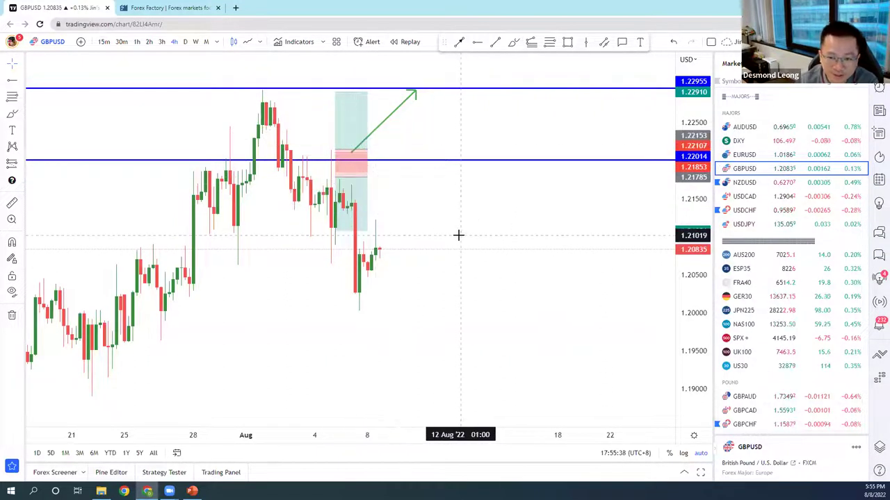
click(338, 185)
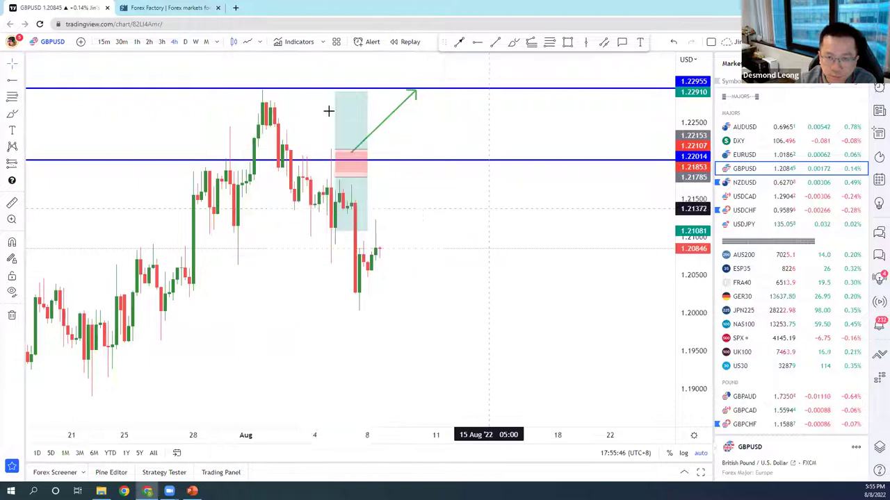
Switch to Forex Factory, show the Aug 4, 2022 calendar and examine the MPC Official Bank Rate Votes notes, highlighting the first-number explanation
click(182, 10)
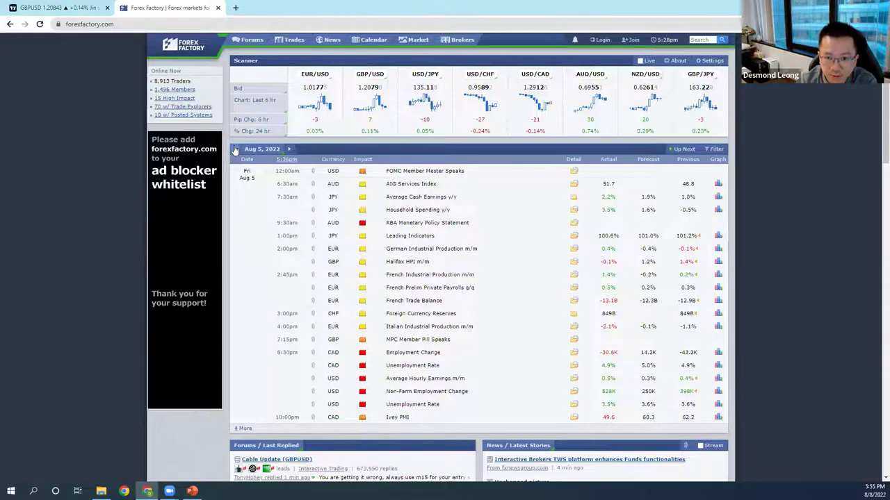
click(236, 151)
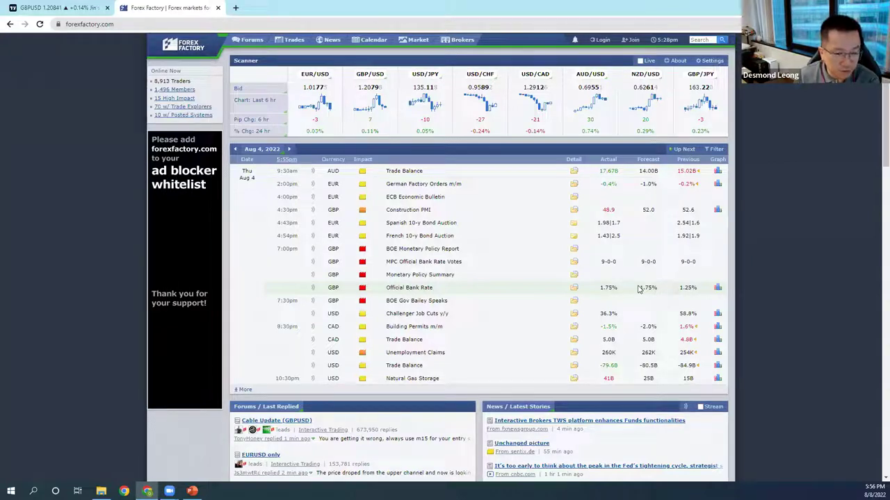
click(575, 263)
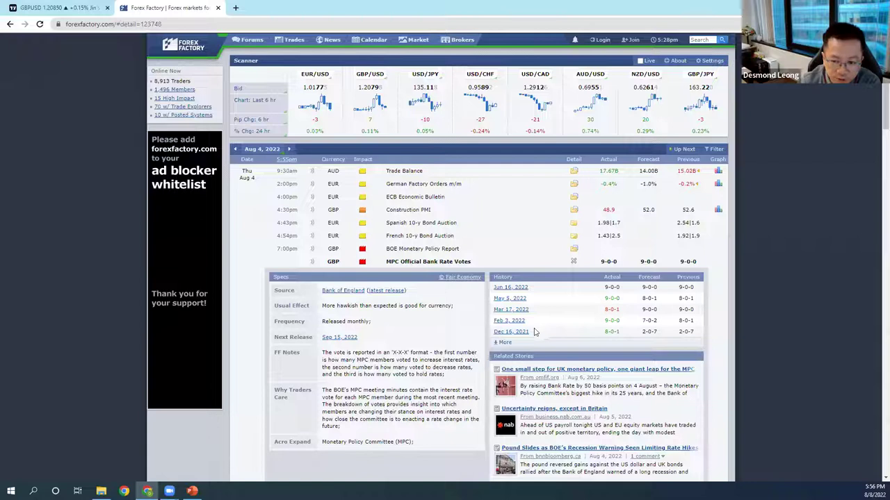
drag(444, 353, 381, 360)
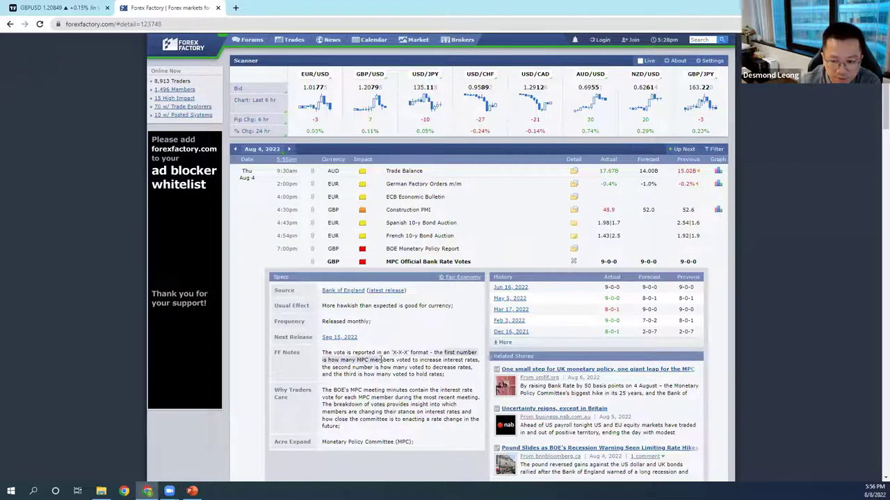
drag(435, 354, 478, 360)
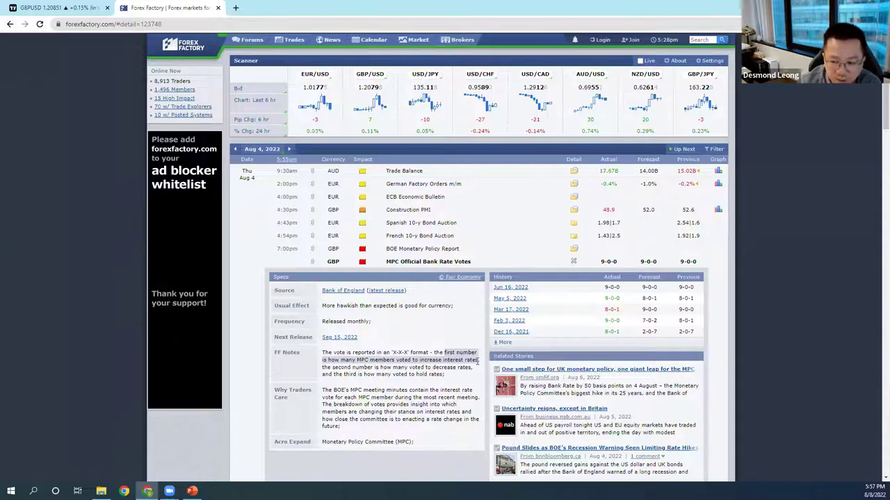
scroll(494, 316, down, 1)
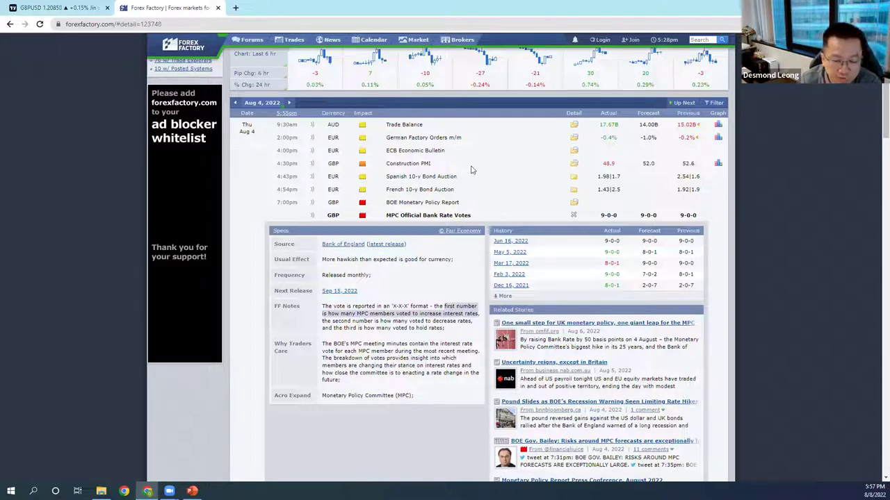
Return to the GBPUSD chart in TradingView and delete the long and short position drawings and the green arrow
click(76, 8)
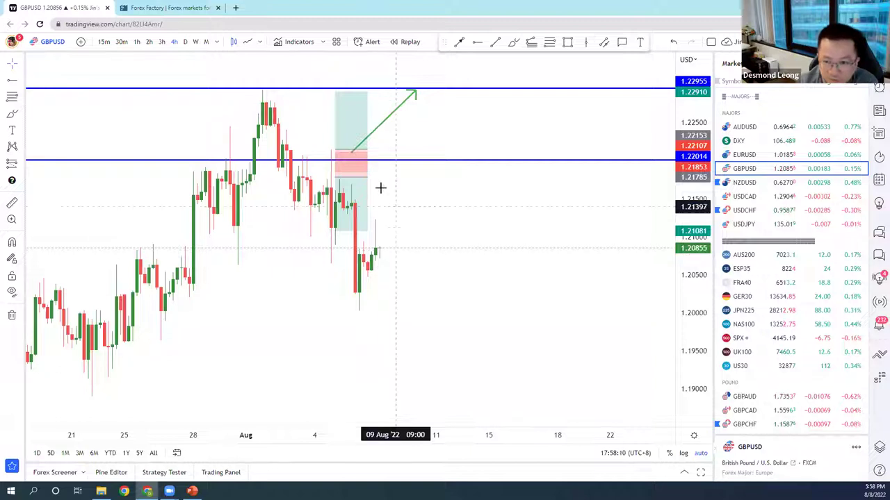
click(355, 130)
key(Delete)
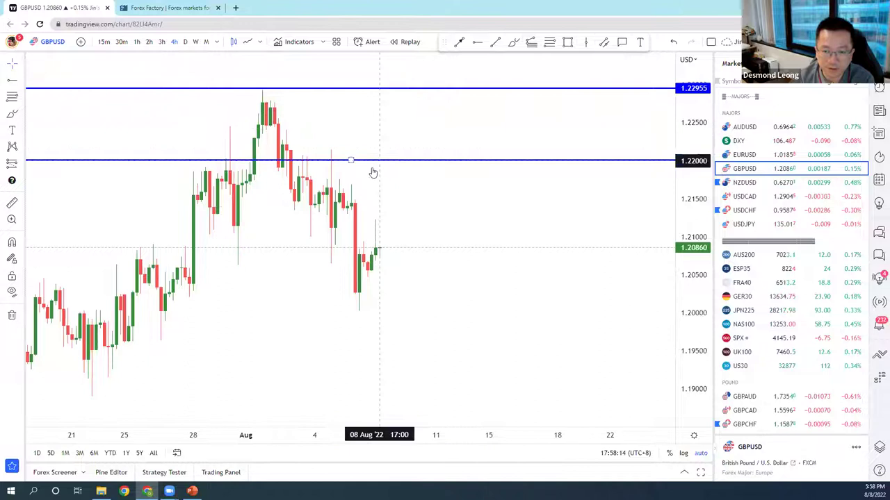
Add a horizontal ray on the GBPUSD chart from the 8 July swing high at 1.20547
scroll(379, 217, down, 4)
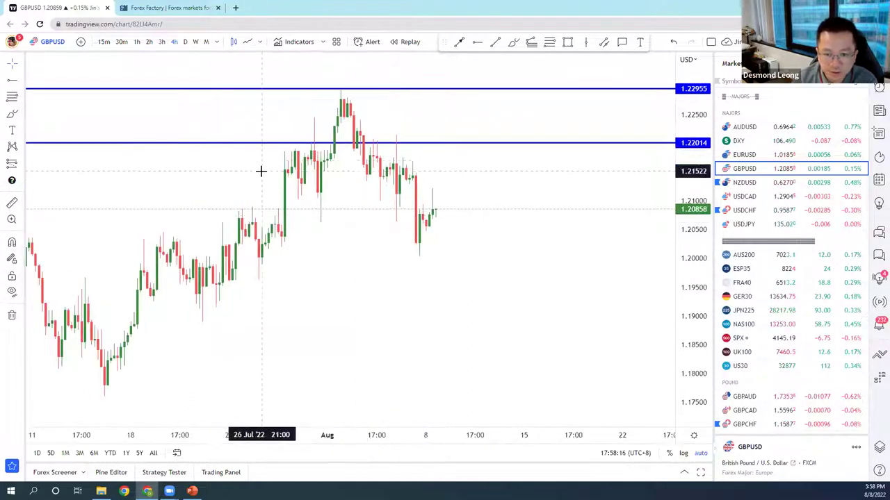
scroll(260, 171, down, 1)
click(13, 83)
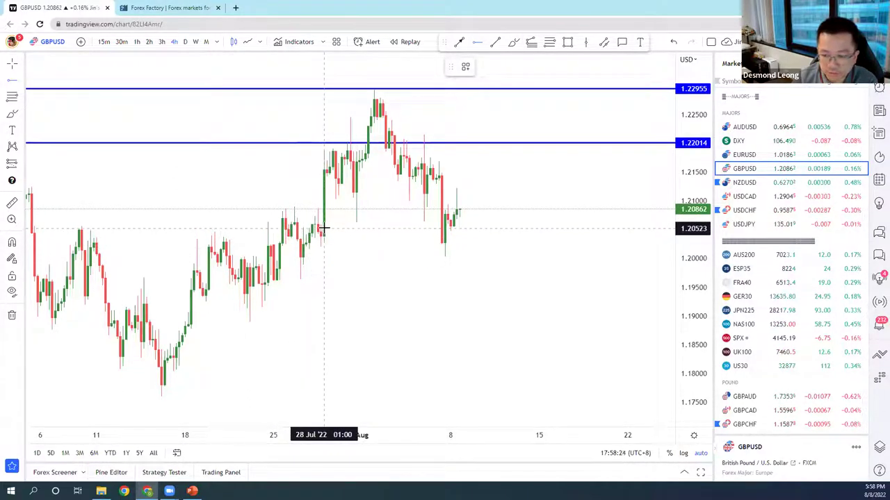
click(81, 228)
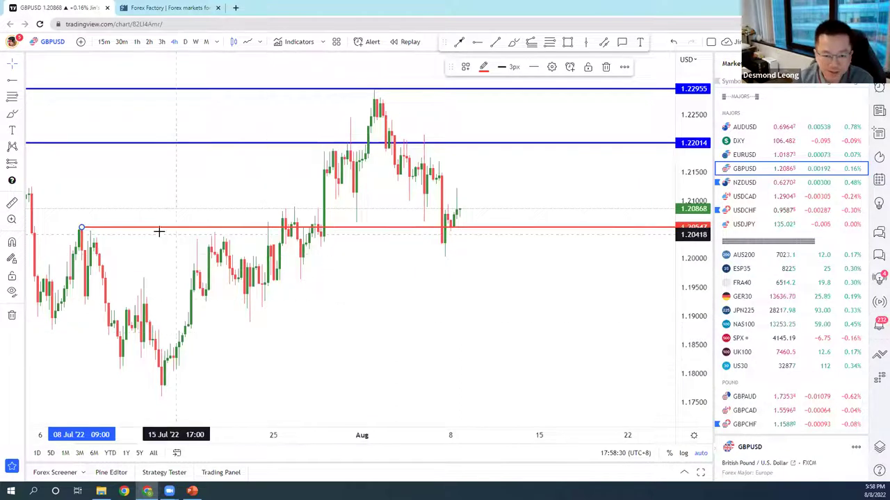
drag(81, 229, 81, 227)
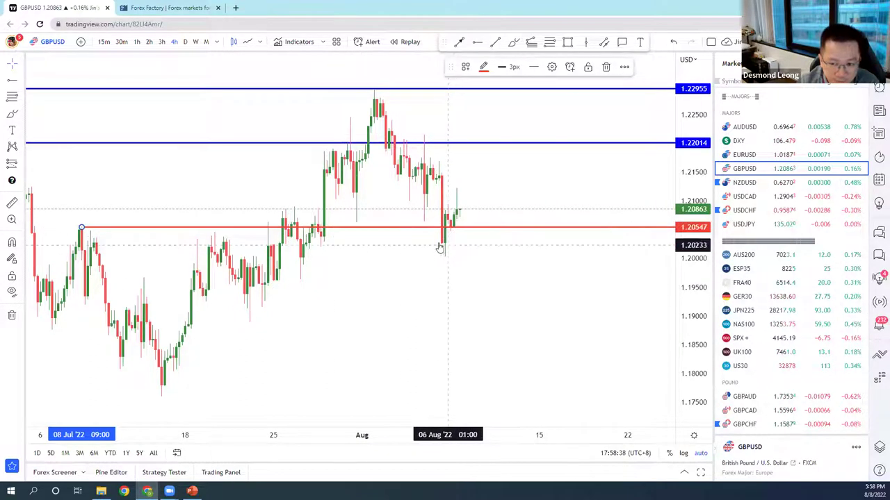
mouse_move(461, 228)
mouse_down()
mouse_move(453, 233)
mouse_move(464, 212)
mouse_up()
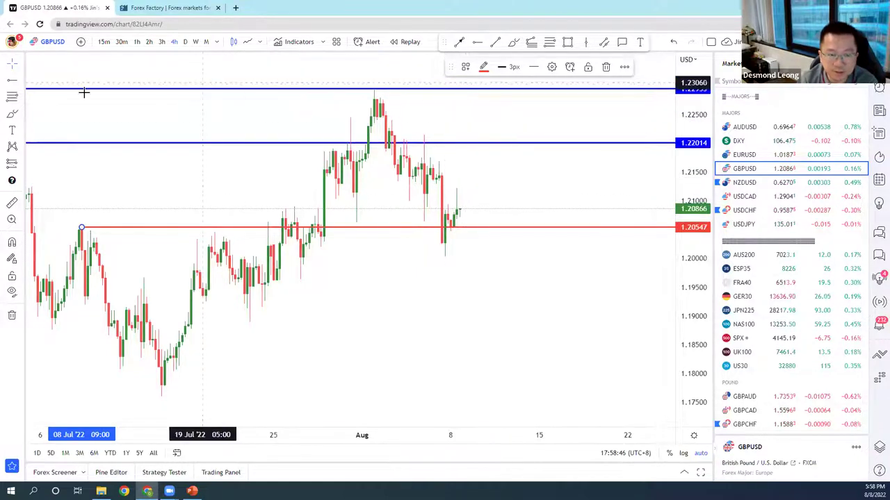
Try a Fibonacci retracement from the early-August high at 1.22947 down to 1.20032, and delete it
click(12, 97)
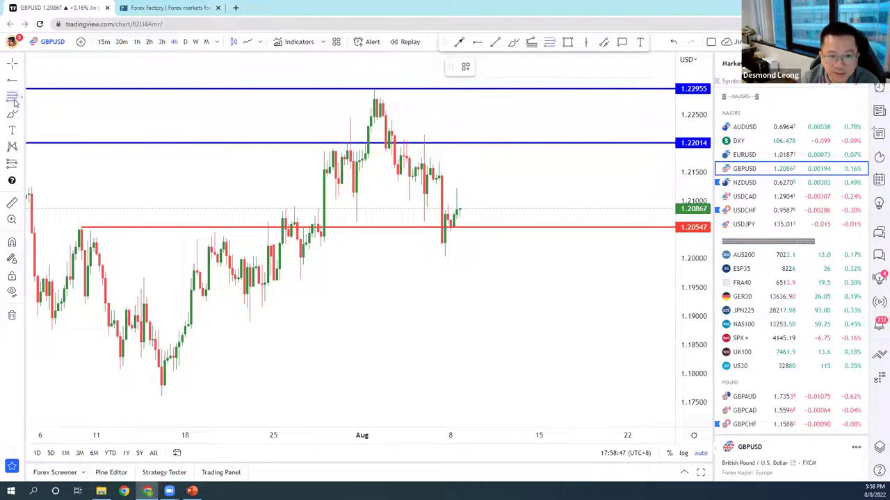
click(368, 89)
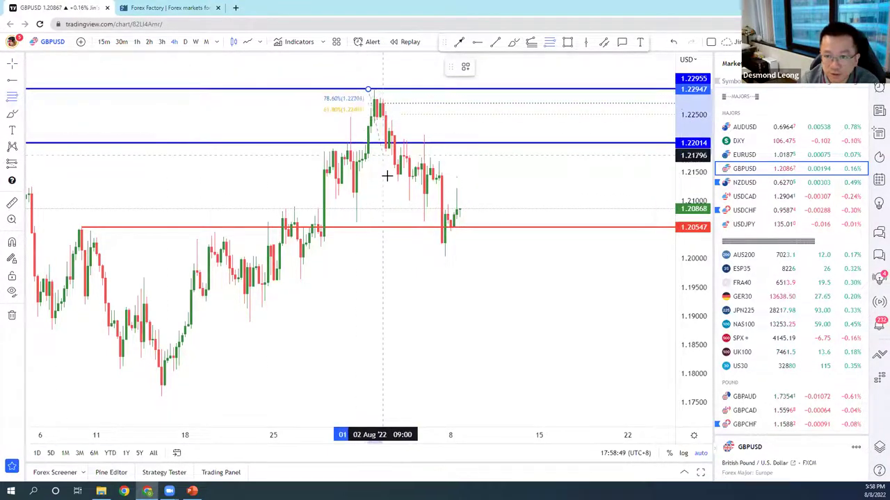
click(415, 258)
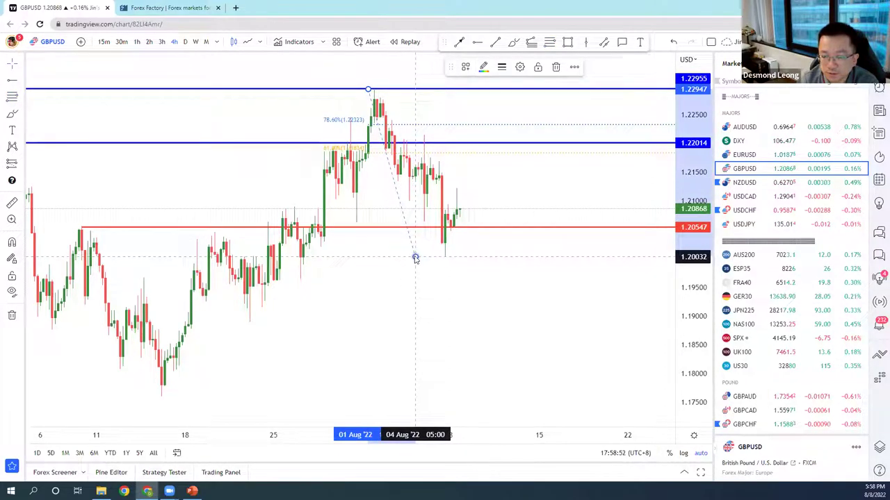
click(556, 66)
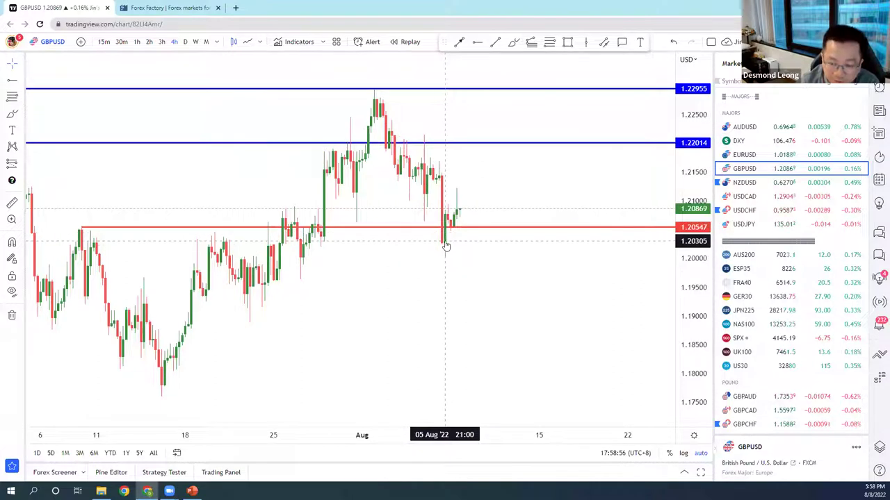
Brush a projected path rising from the current price and curving down to the 1.20547 ray, and mark an X at its end
click(513, 44)
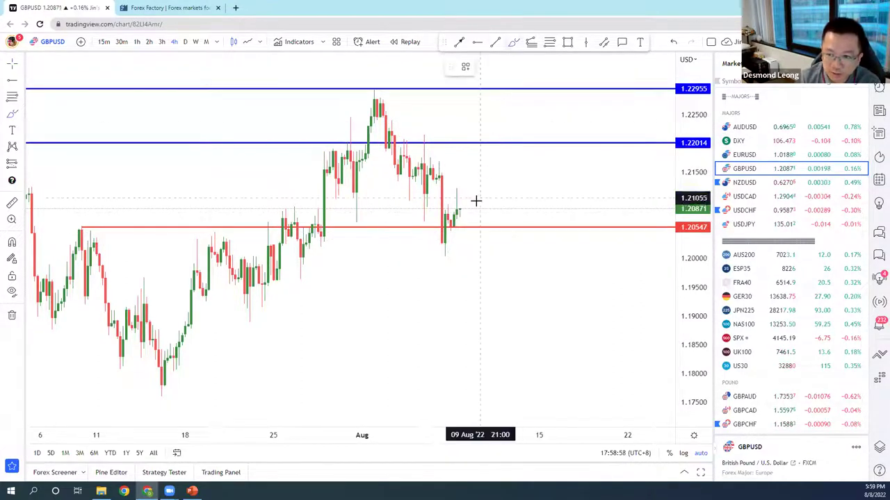
click(459, 207)
mouse_move(471, 189)
mouse_down()
mouse_move(491, 199)
mouse_move(505, 225)
mouse_move(510, 220)
mouse_up()
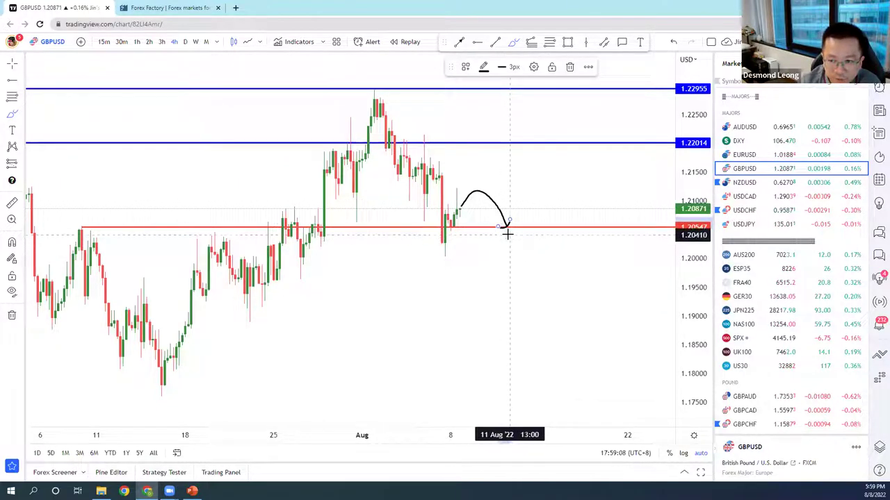
drag(513, 234, 527, 231)
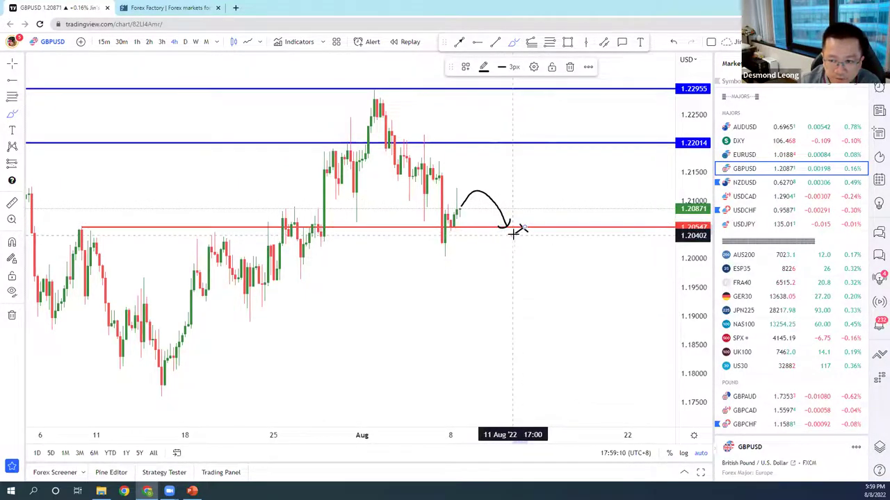
click(556, 268)
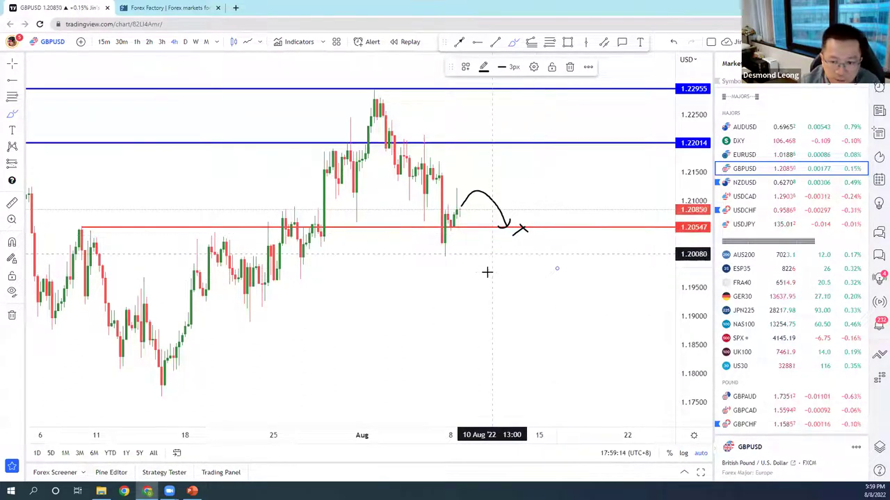
key(Escape)
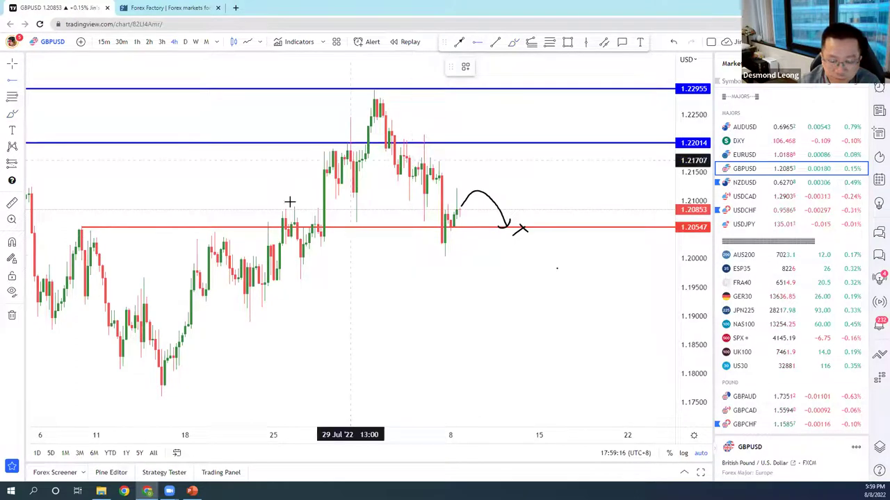
Add horizontal rays at 1.17825 from the mid-July low and at 1.19202 from the swing high just before it
key(alt+j)
click(164, 383)
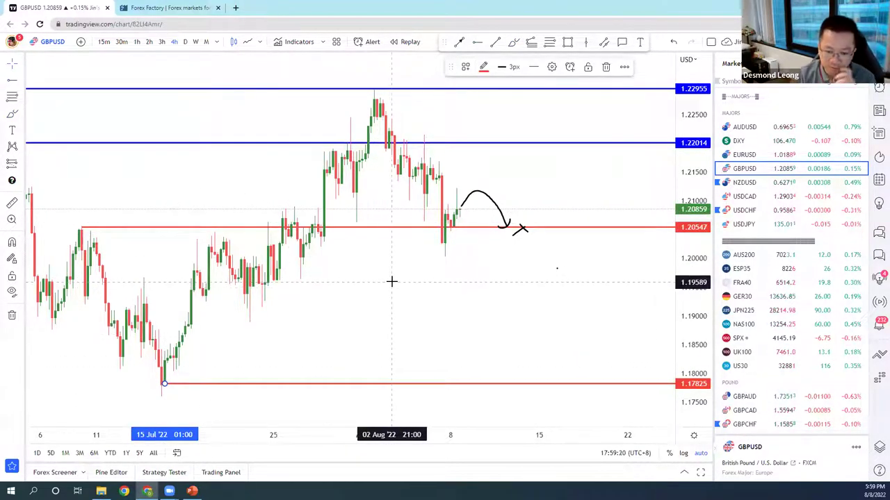
scroll(264, 292, down, 1)
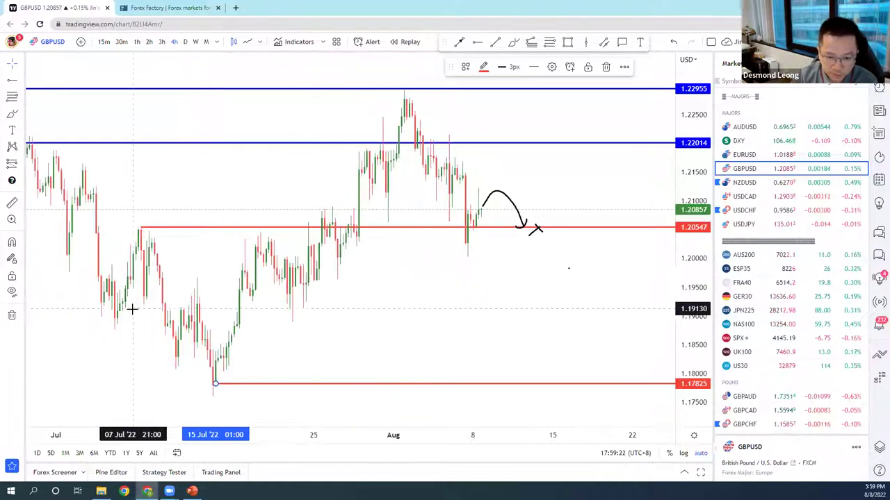
click(372, 174)
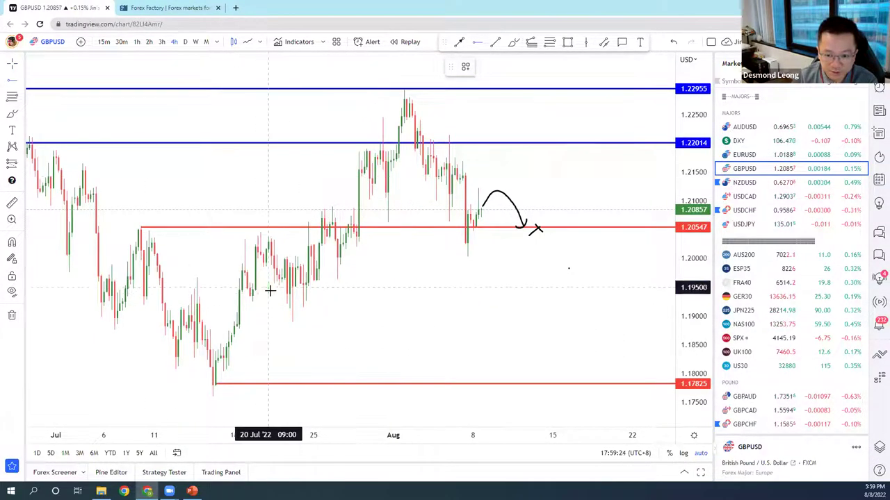
click(250, 297)
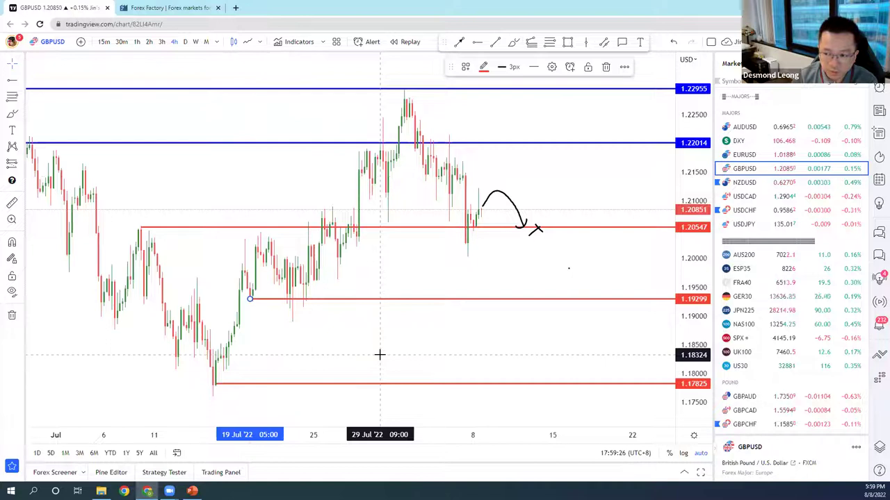
drag(249, 298, 195, 308)
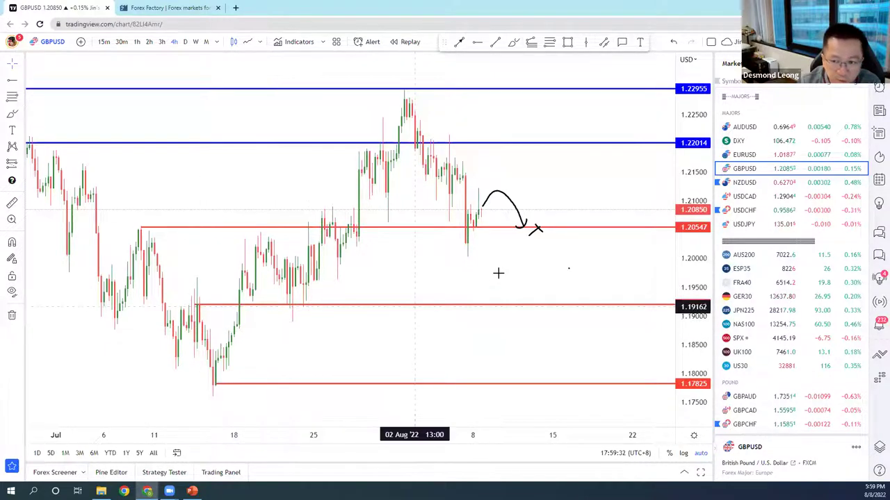
Place a short position below the 1.20547 ray with its stop at 1.21332 and its target at 1.19198
scroll(498, 271, up, 2)
scroll(498, 272, up, 1)
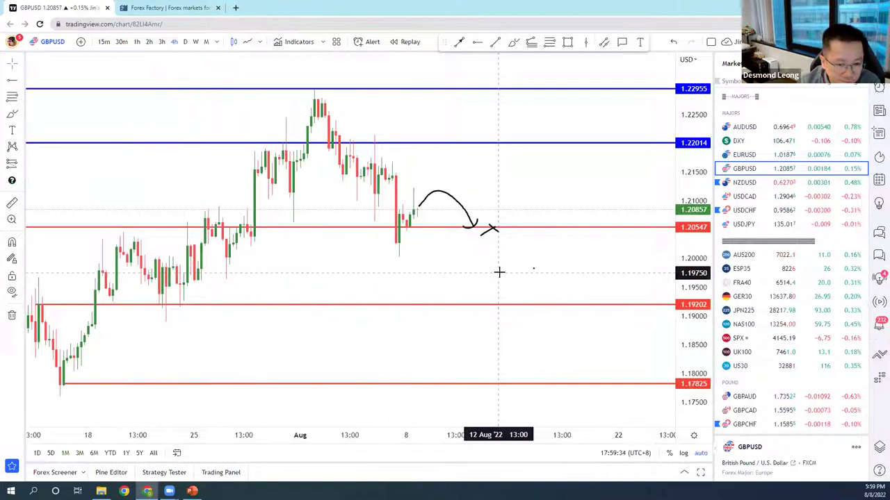
scroll(498, 272, down, 1)
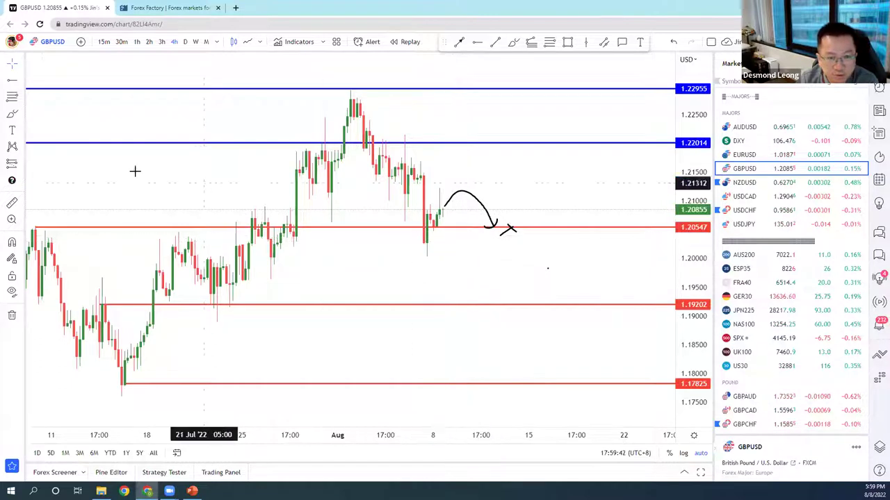
click(21, 164)
click(57, 179)
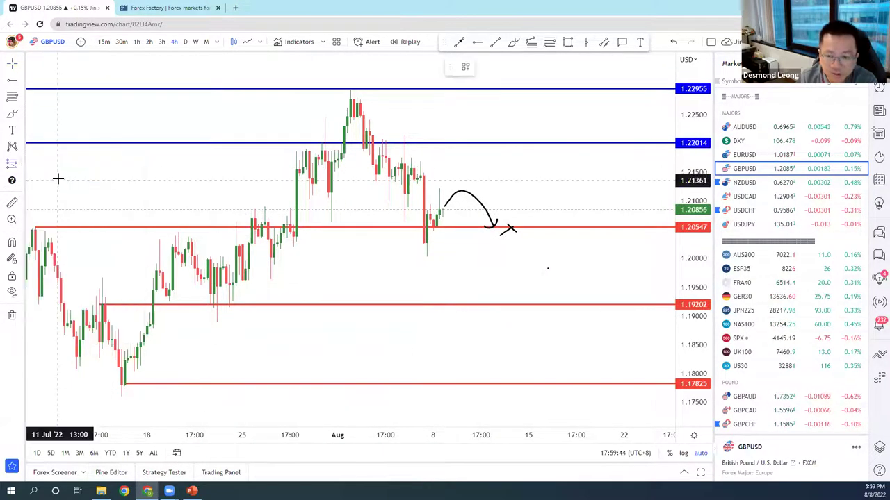
click(458, 245)
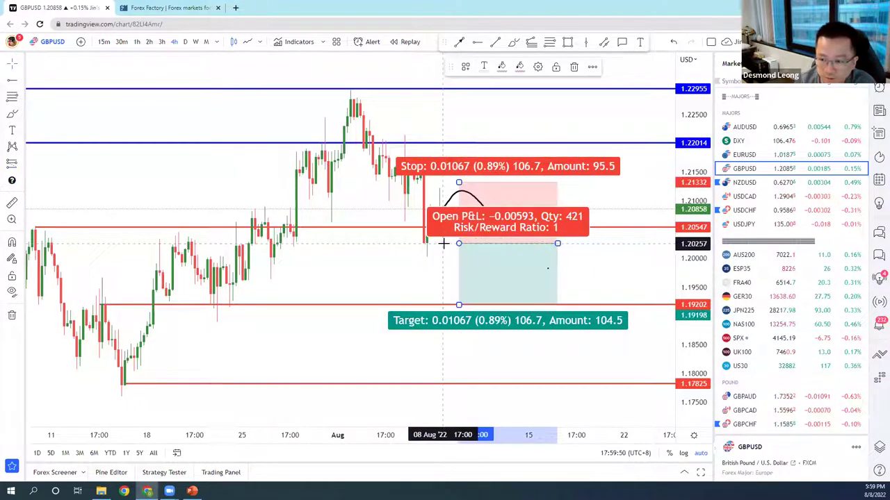
Adjust the short position to an entry of 1.20225 and a stop of 1.20708, starting it at the latest swing low
drag(459, 246, 462, 250)
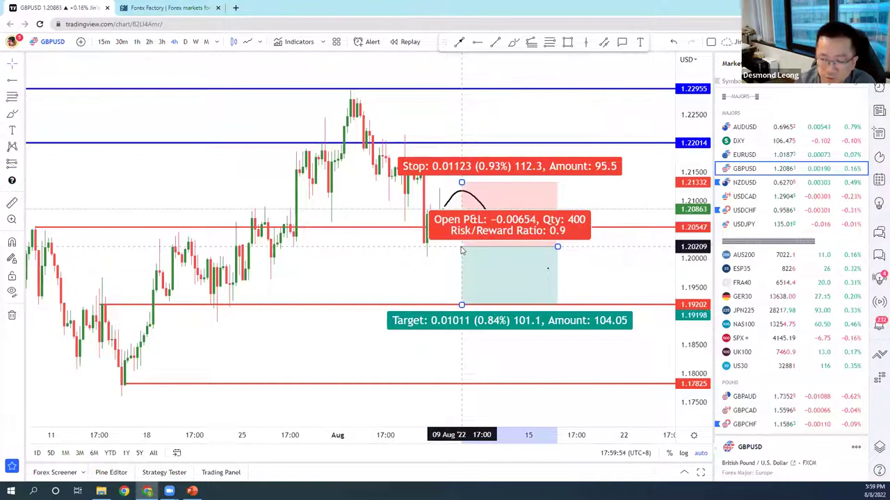
drag(462, 182, 461, 215)
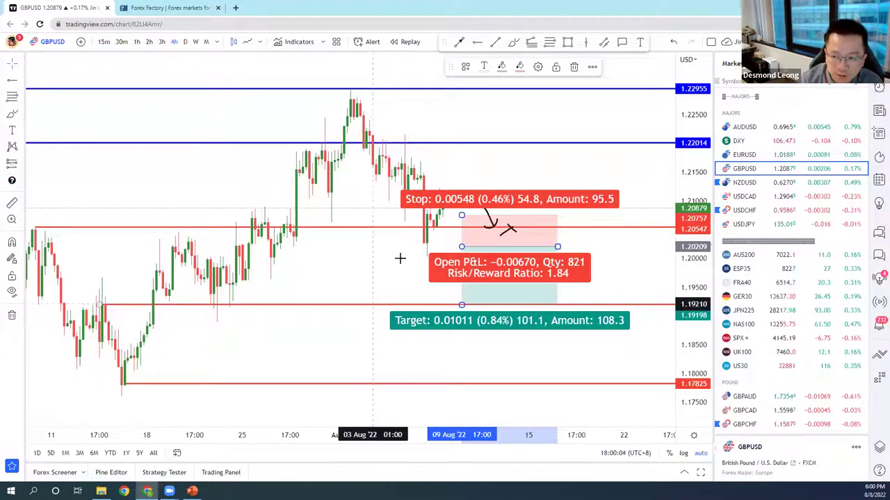
drag(461, 216, 461, 218)
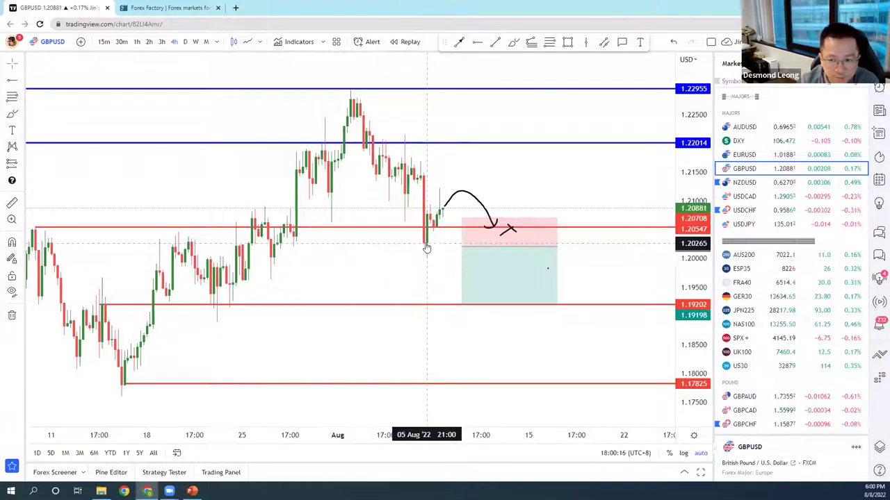
drag(462, 247, 430, 249)
click(376, 271)
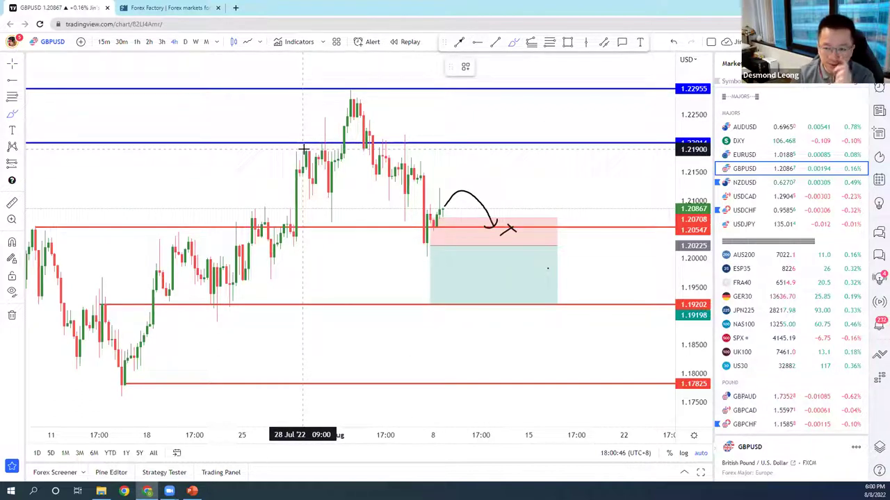
Circle the left shoulder, head and right shoulder peaks with the Brush, and add a horizontal ray at 1.21103 from the 29 July low
mouse_move(305, 148)
mouse_down()
mouse_move(326, 154)
mouse_move(306, 146)
mouse_up()
mouse_move(362, 90)
mouse_down()
mouse_move(371, 101)
mouse_move(338, 101)
mouse_move(344, 92)
mouse_up()
mouse_move(388, 127)
mouse_down()
mouse_move(415, 132)
mouse_move(367, 132)
mouse_move(386, 129)
mouse_up()
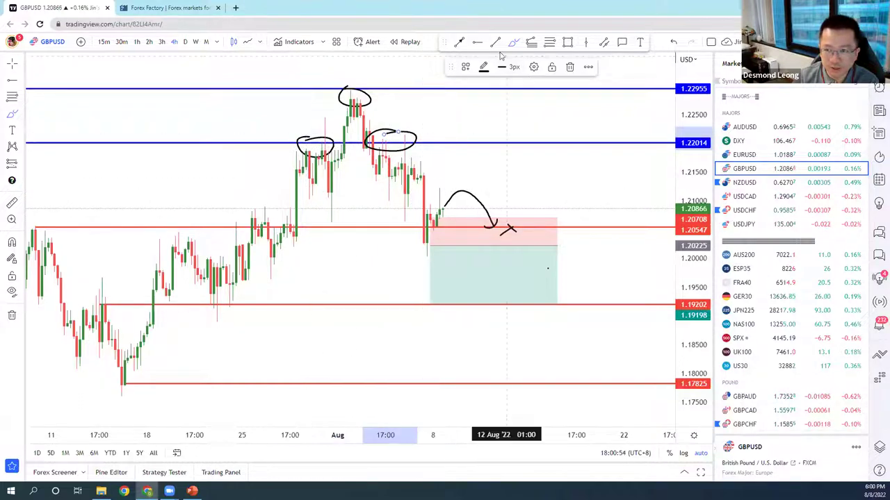
key(Escape)
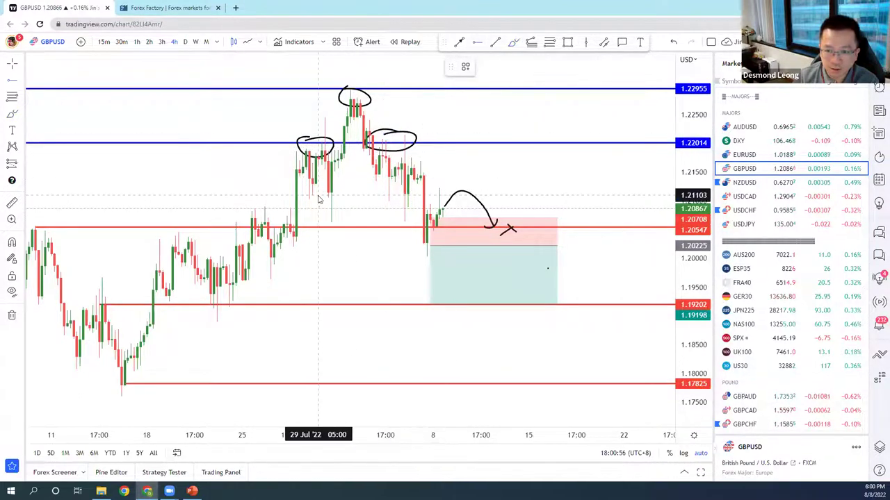
click(318, 197)
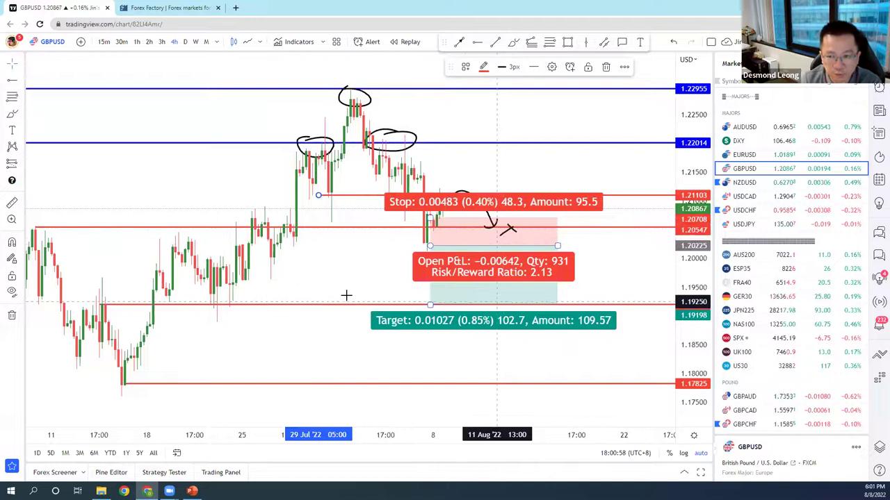
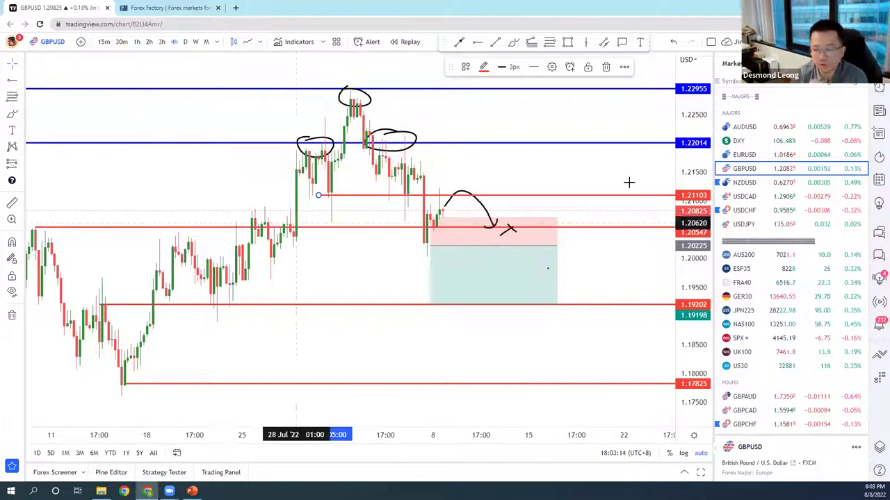
Open the USDCAD chart from the majors in the watchlist and remove all of its existing drawings
click(775, 198)
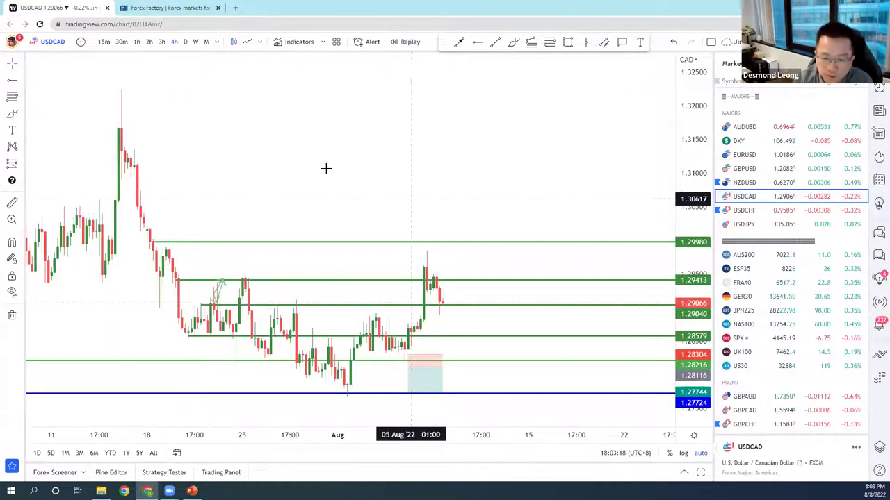
scroll(407, 183, up, 5)
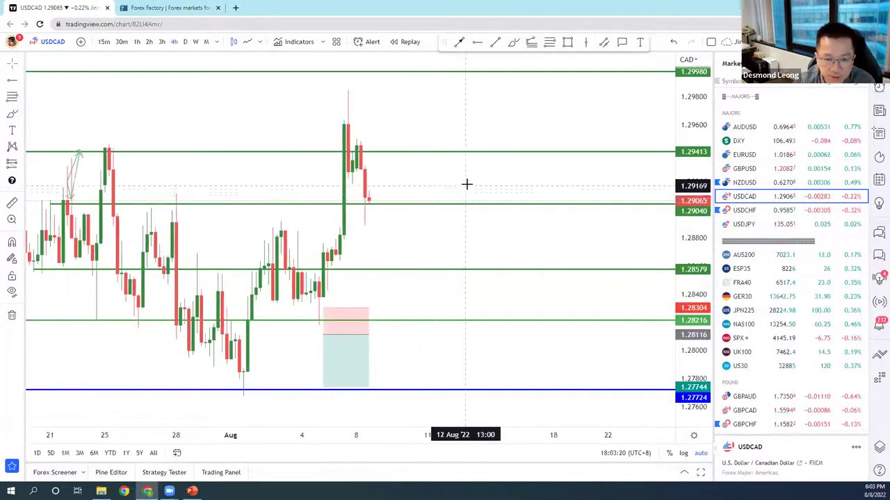
scroll(466, 184, down, 3)
click(12, 315)
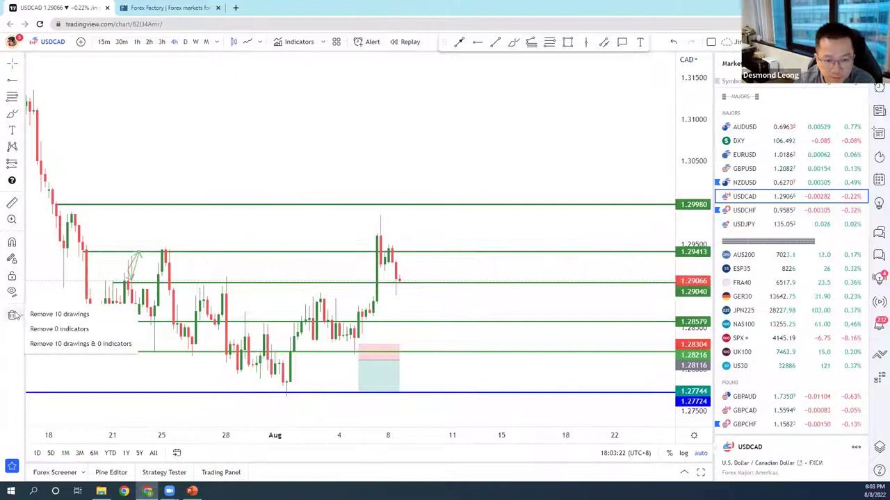
click(60, 312)
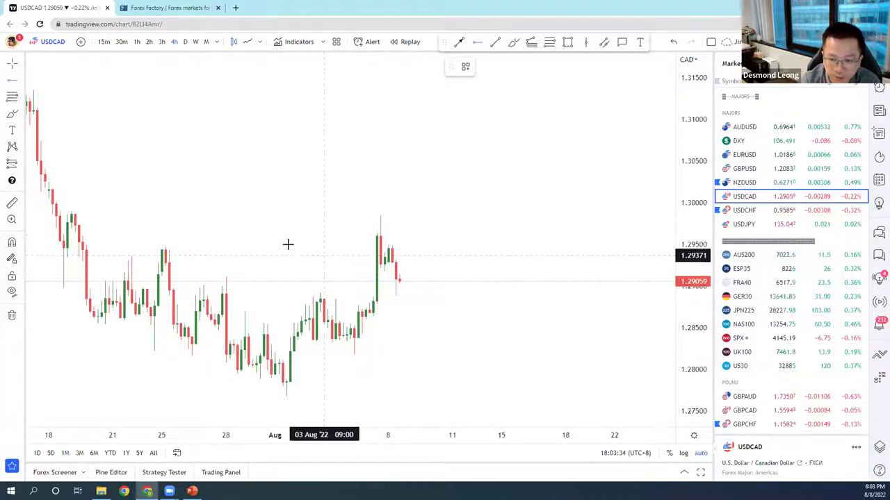
Add a horizontal ray at 1.30005 to the USDCAD chart, starting from the 18 July decline
click(169, 248)
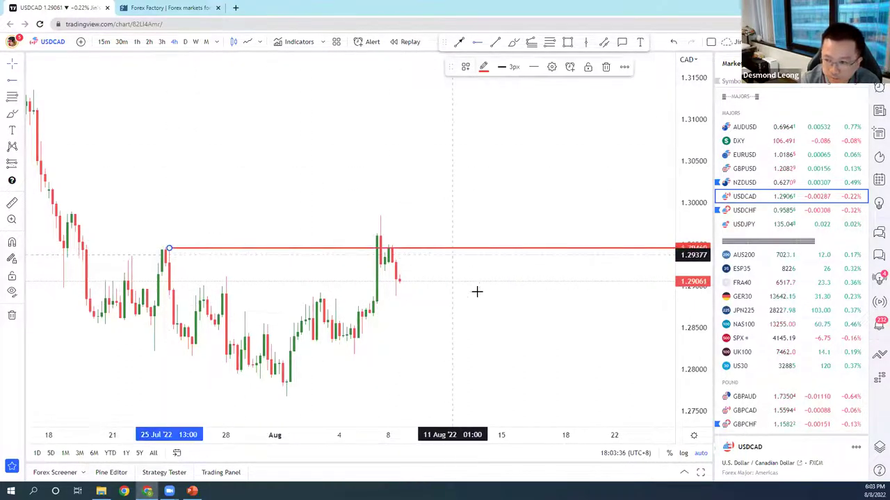
mouse_move(169, 248)
mouse_down()
mouse_move(368, 240)
mouse_move(382, 232)
mouse_move(389, 208)
mouse_move(53, 205)
mouse_up()
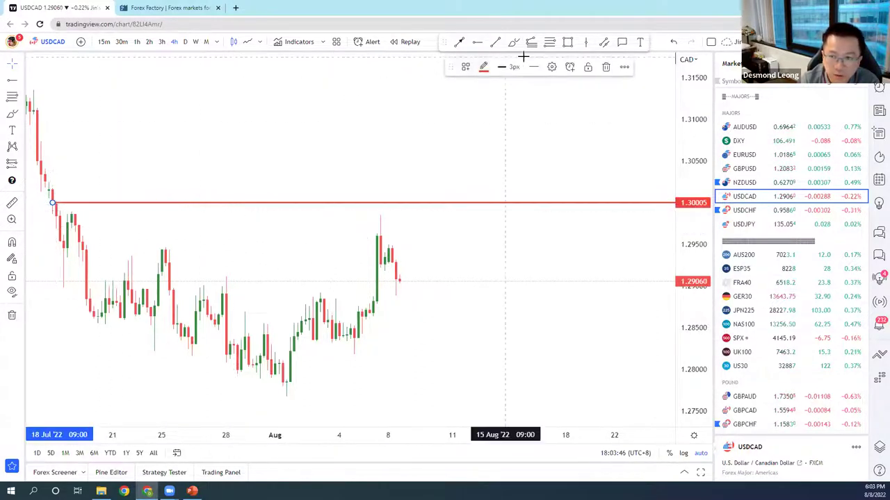
key(Escape)
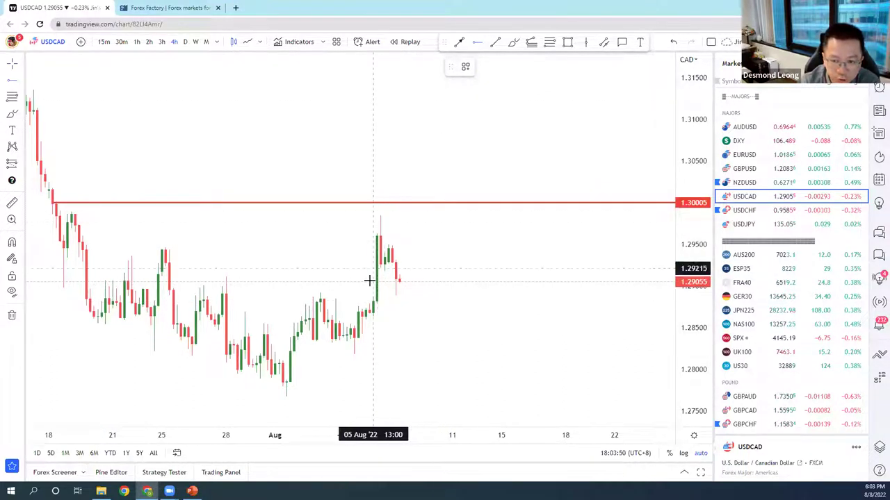
Add a horizontal ray at 1.28860 from the 3 August high and brush a short downward stroke through it from the latest candle
click(319, 297)
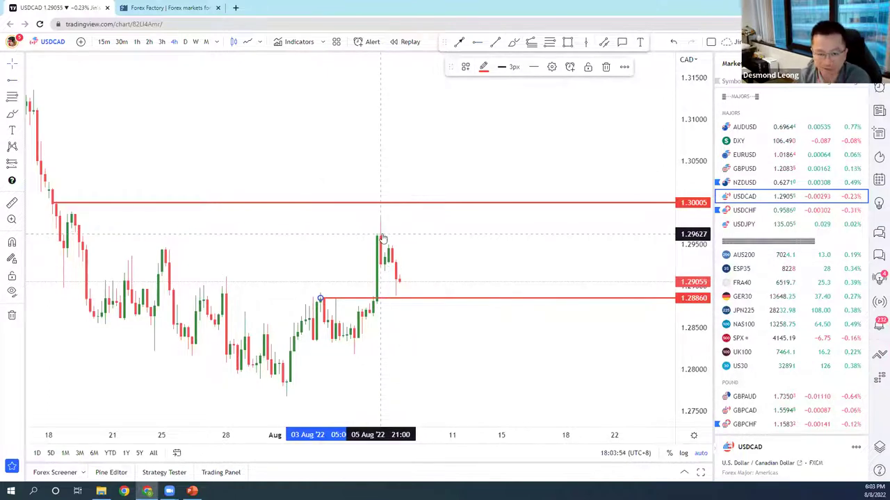
scroll(380, 232, down, 3)
scroll(278, 212, down, 3)
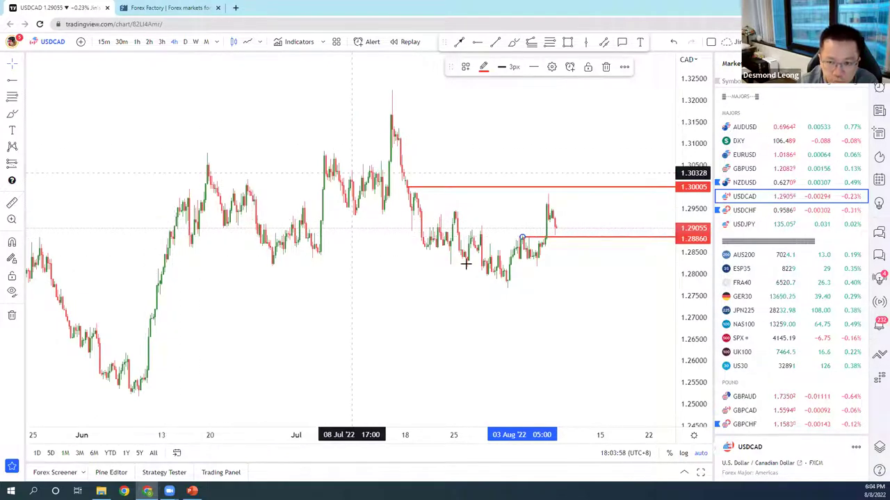
scroll(308, 208, up, 2)
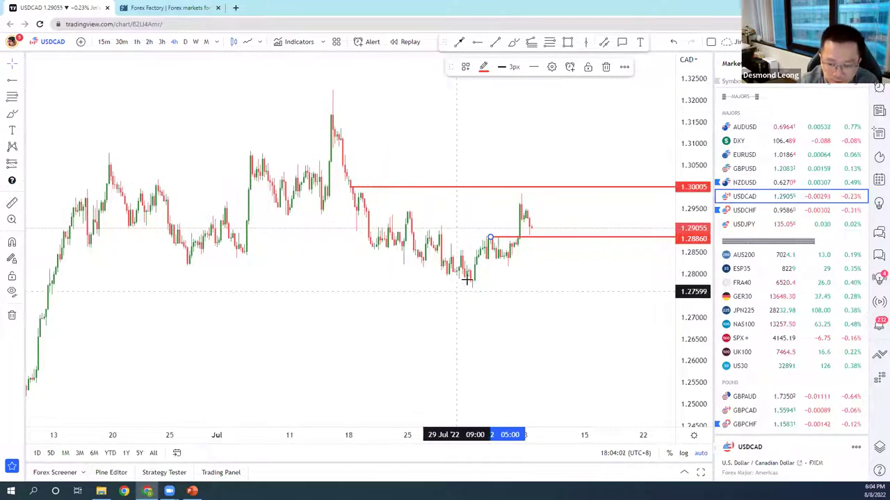
scroll(500, 202, up, 3)
scroll(475, 235, up, 2)
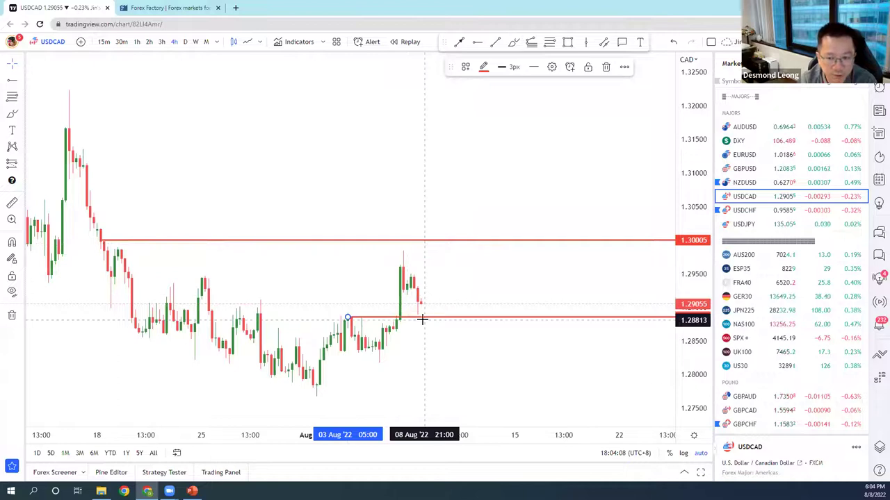
scroll(421, 319, down, 2)
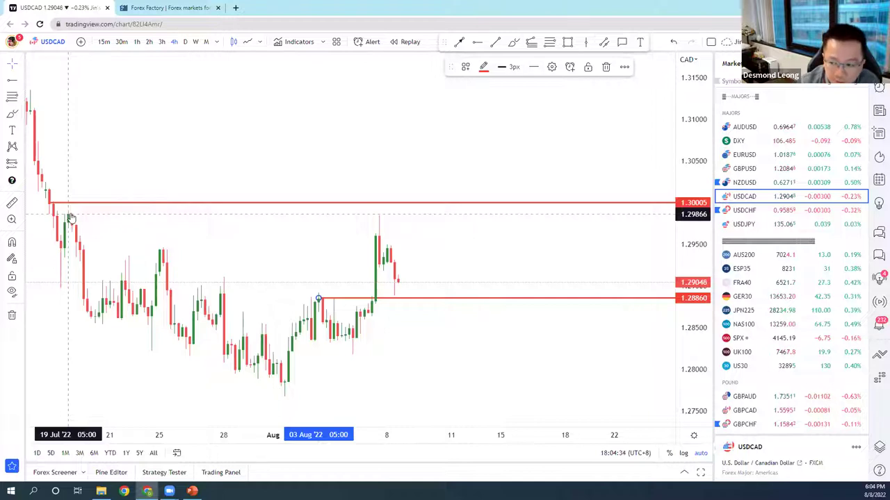
click(400, 293)
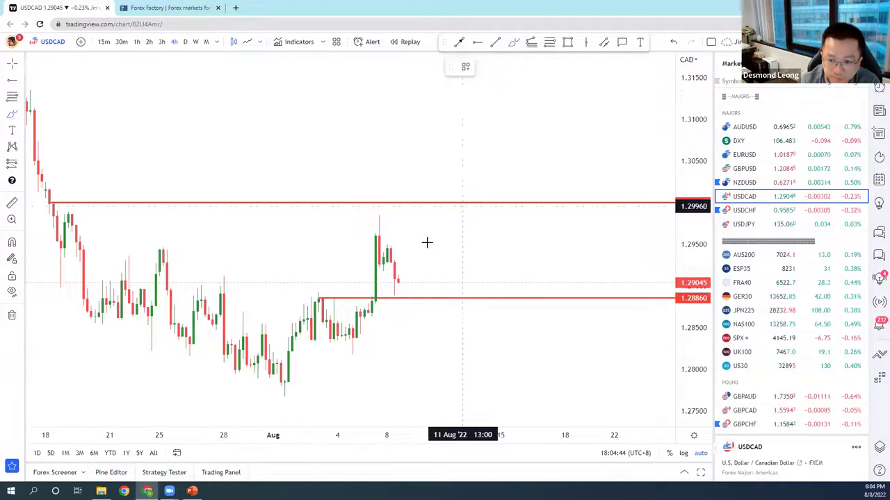
drag(398, 284, 408, 301)
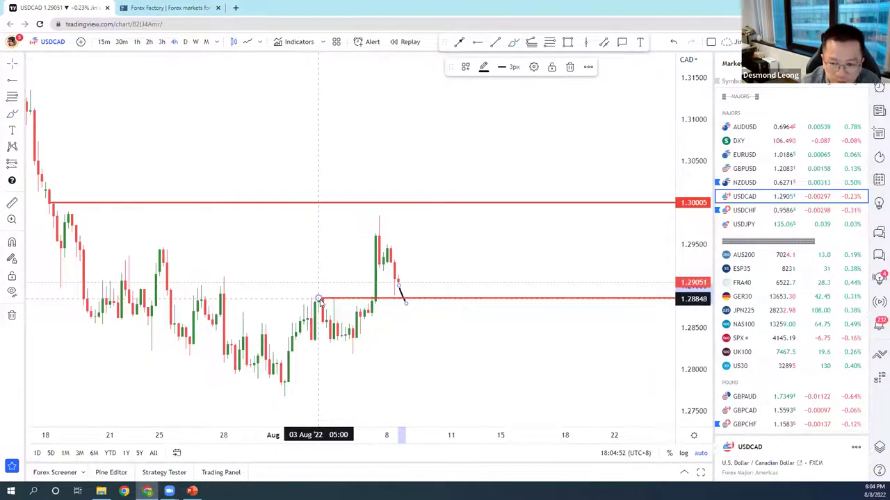
Raise the 3 August ray to 1.28910 and add another horizontal ray at 1.27987 from the late-July lows
drag(317, 297, 320, 297)
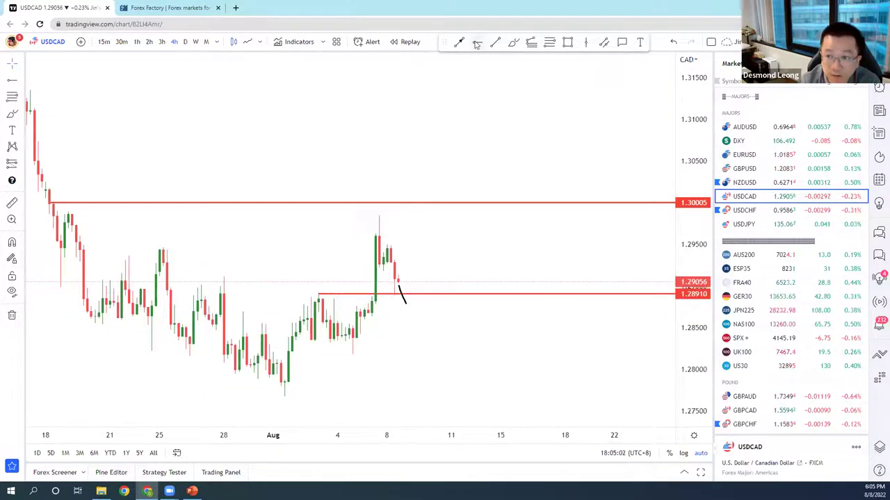
click(288, 370)
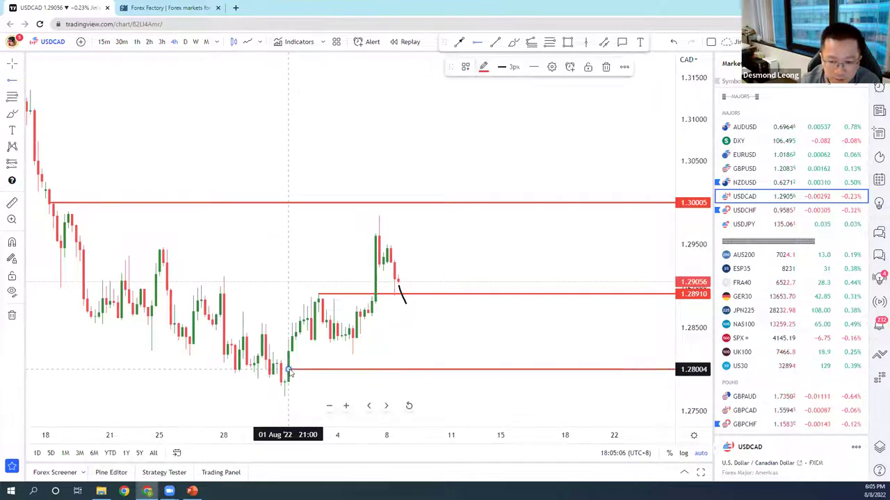
drag(288, 369, 235, 371)
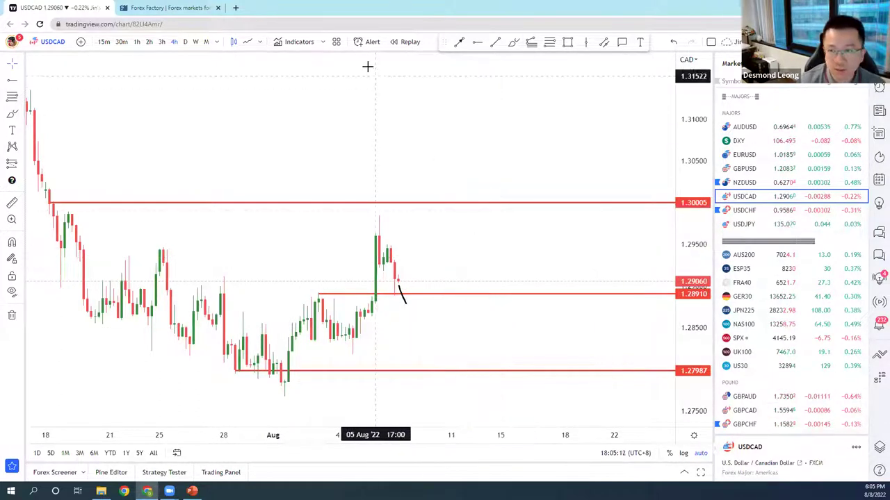
Place a narrow short position below the 1.28910 ray with its entry at 1.28771, stop at 1.29037 and target at 1.28035
click(23, 163)
click(59, 183)
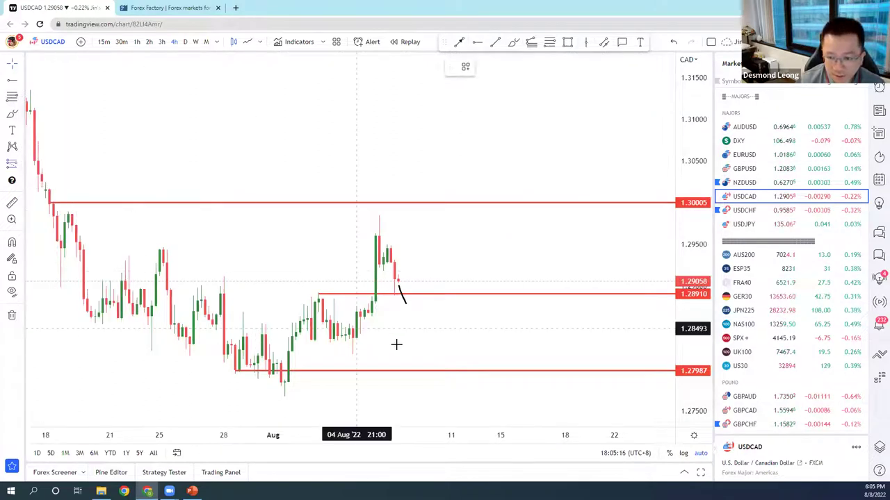
click(407, 304)
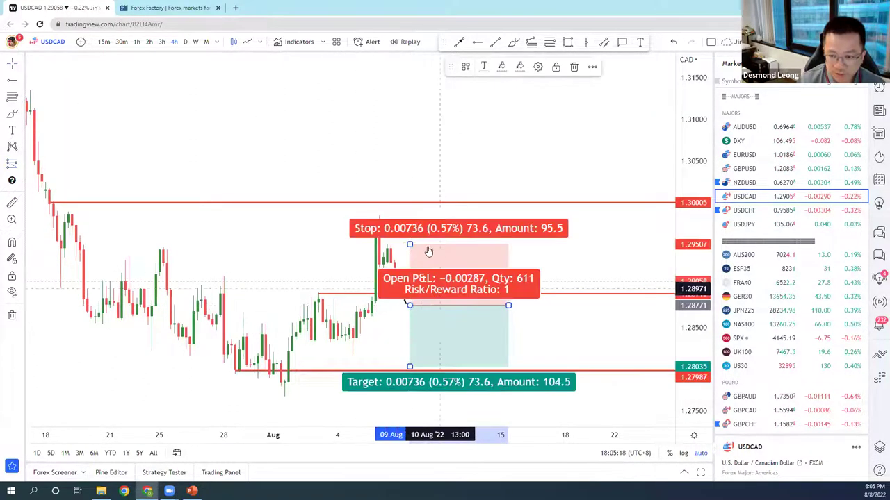
drag(409, 241, 414, 283)
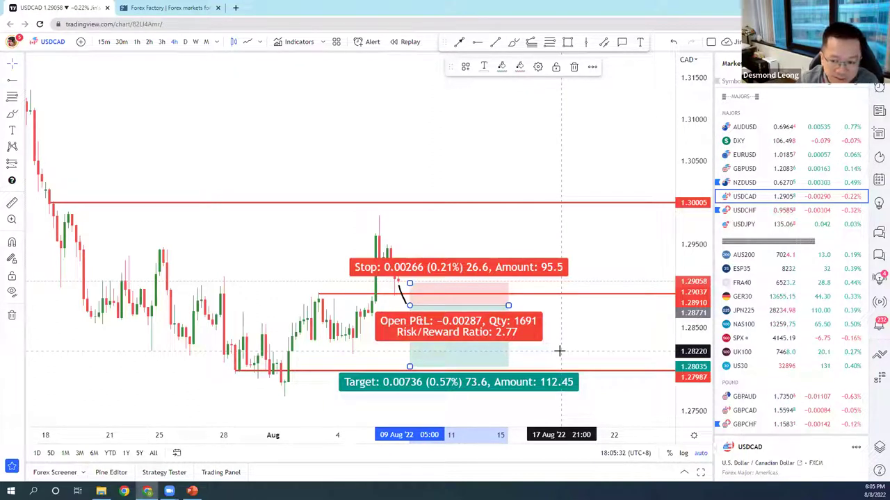
click(229, 258)
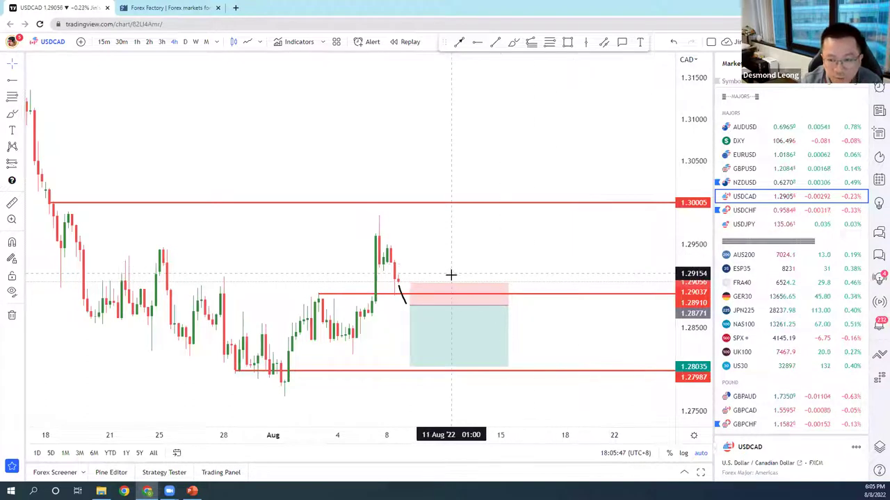
drag(507, 306, 431, 306)
click(477, 301)
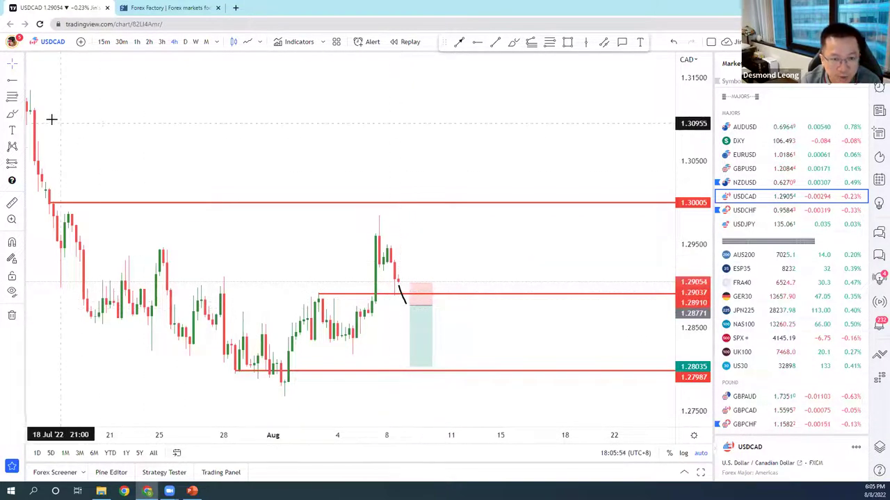
Brush an upward stroke to form a V across the 1.28910 ray and place a long position at its end, entering at 1.29032
click(513, 43)
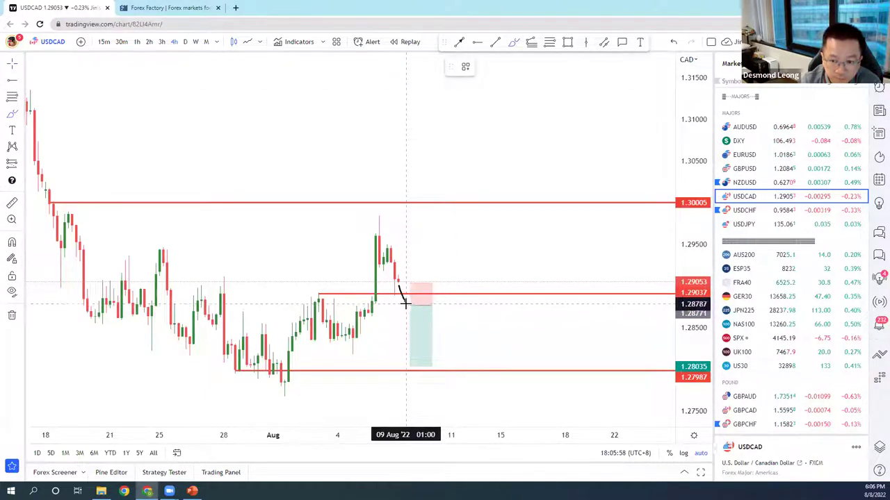
drag(405, 303, 410, 286)
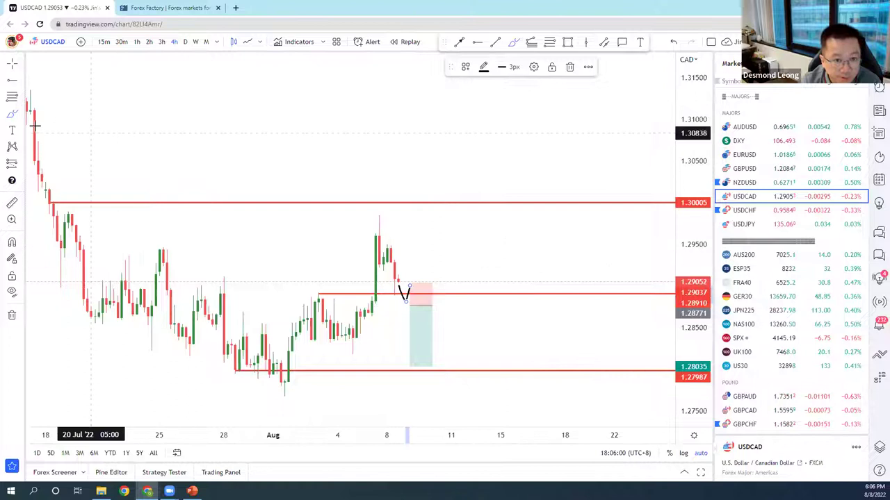
click(23, 168)
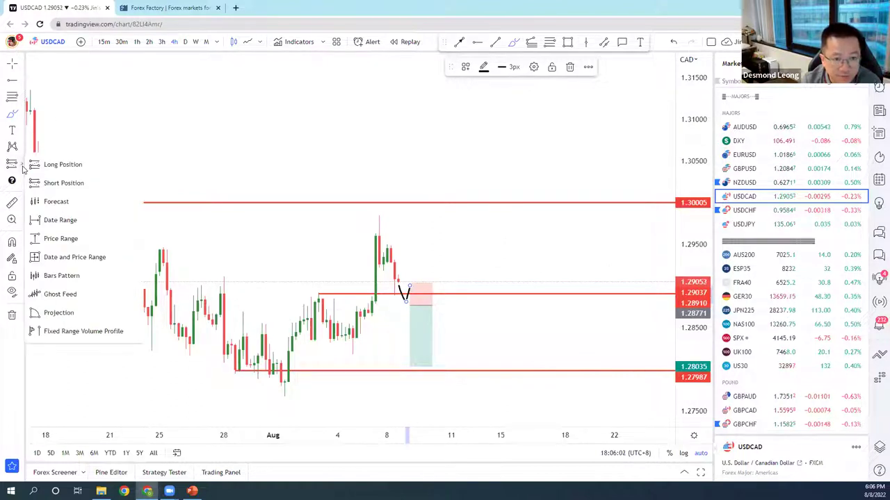
click(59, 165)
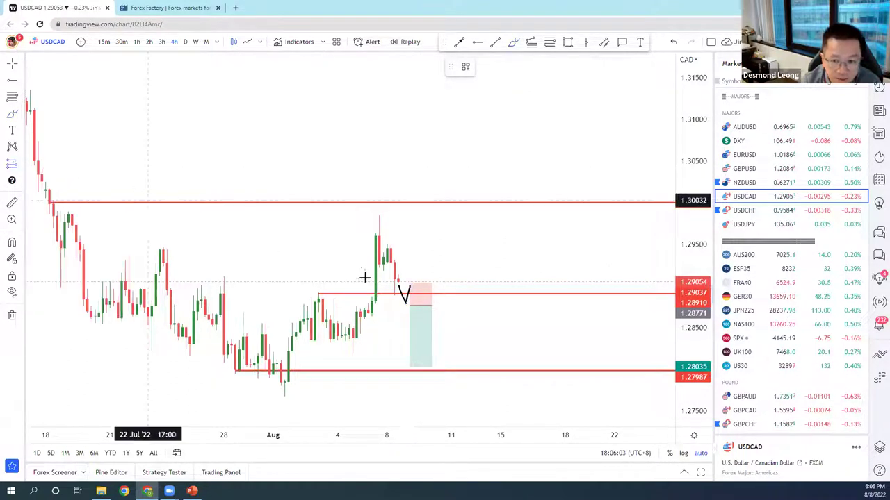
click(409, 285)
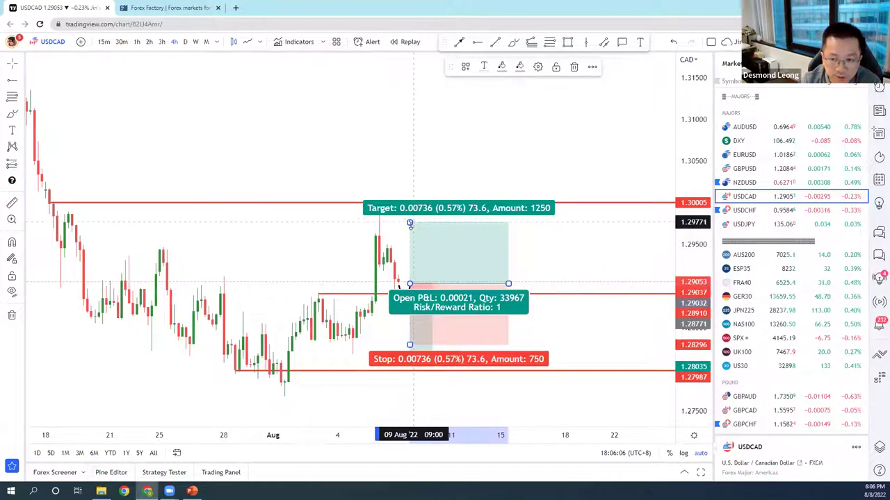
Set the long position's target to 1.29838 and its stop to 1.28726, and narrow it to end around 11 August
drag(410, 220, 410, 216)
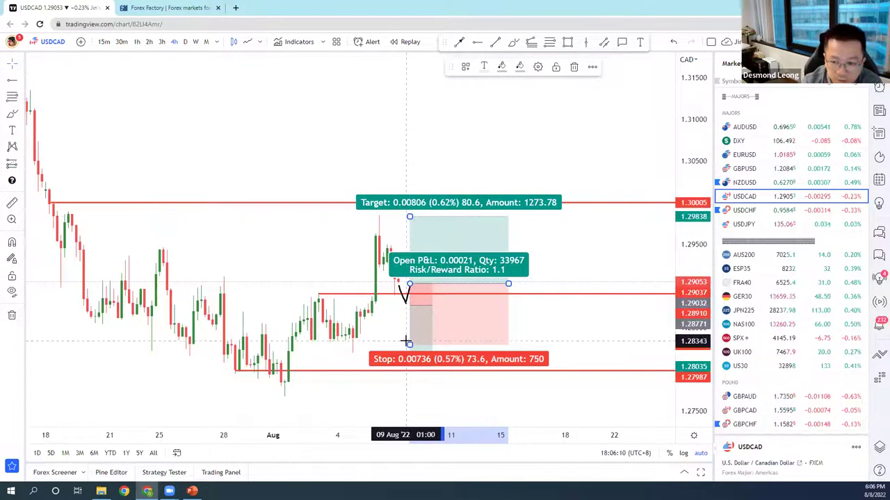
drag(409, 344, 414, 303)
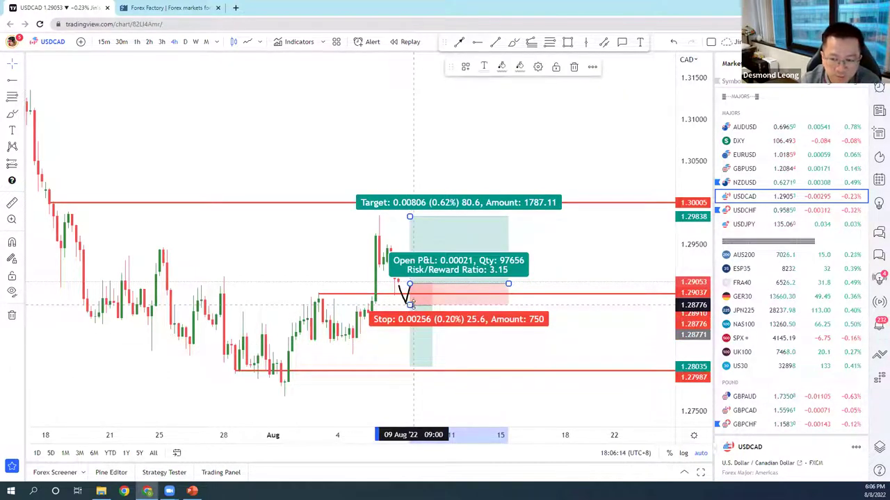
drag(409, 304, 409, 309)
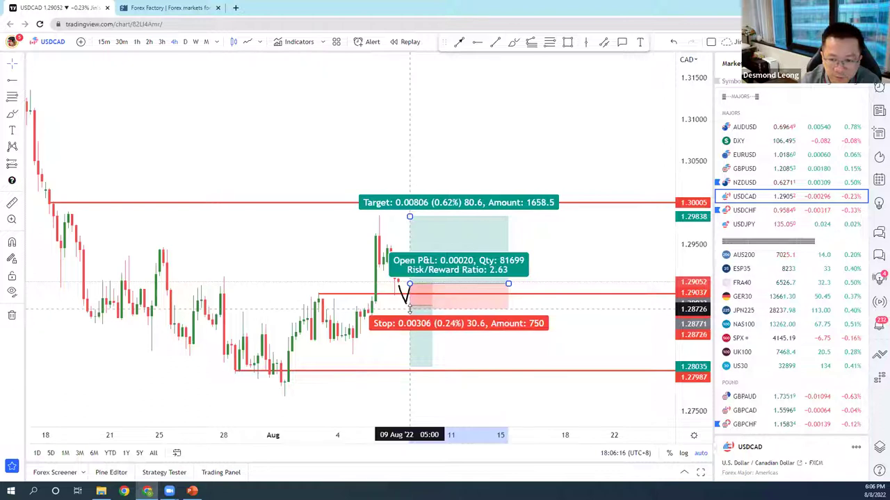
click(558, 275)
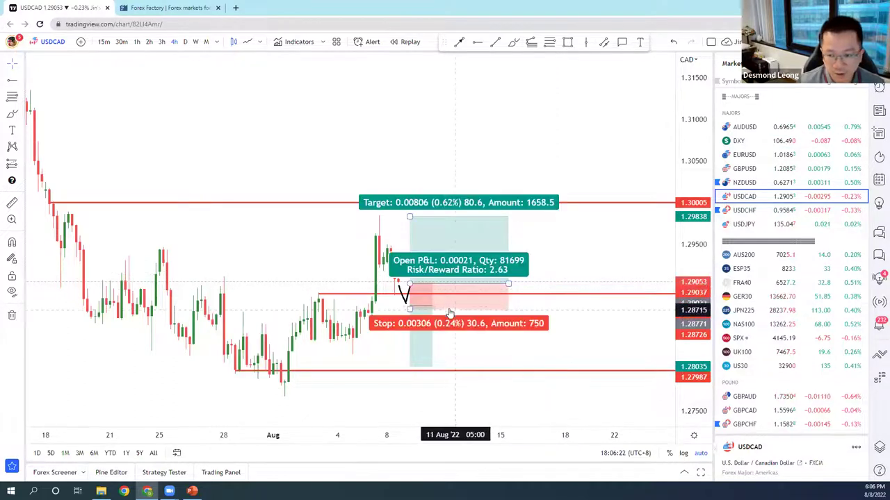
drag(507, 285, 459, 285)
click(513, 277)
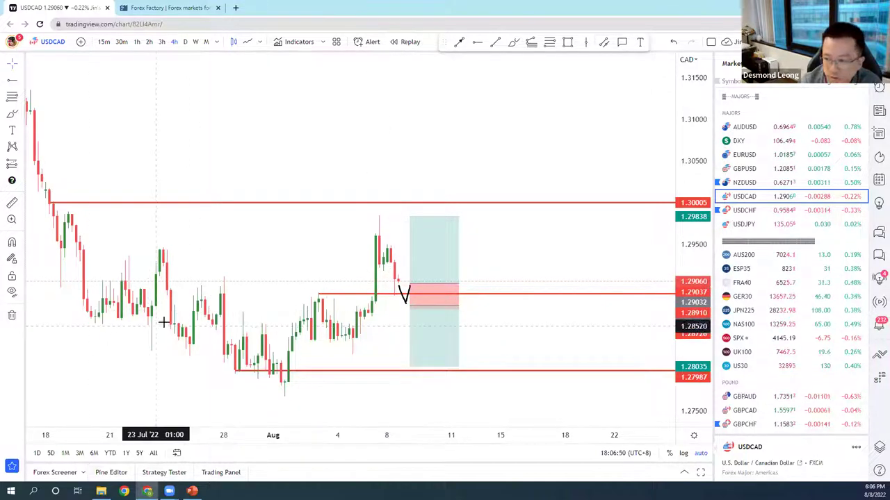
Open the XAUUSD chart from the commodities in the watchlist and delete its existing long position
scroll(762, 312, down, 1)
scroll(762, 312, down, 5)
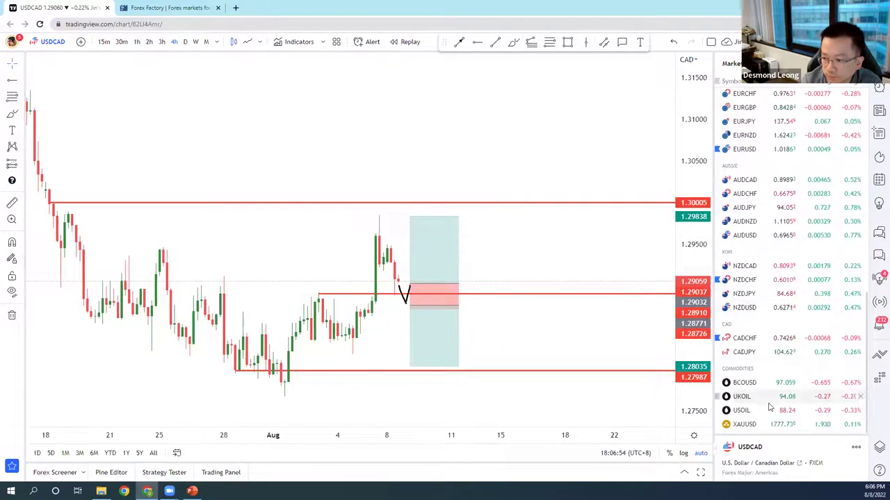
click(758, 426)
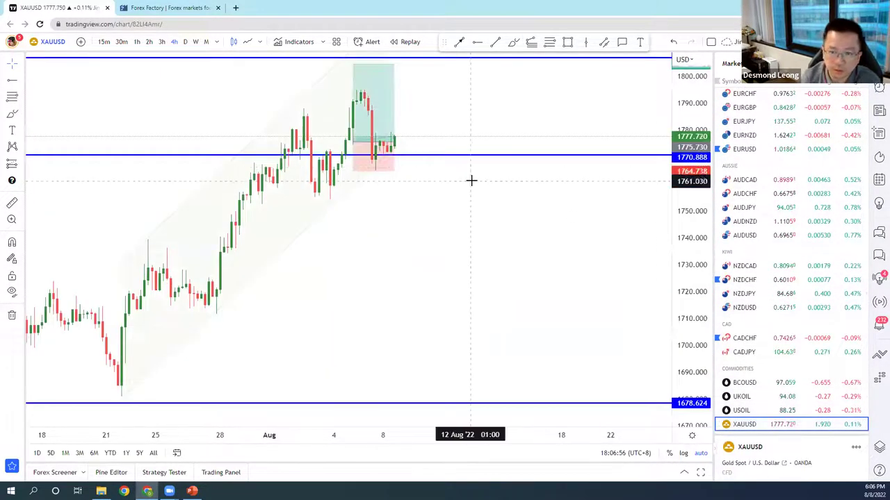
scroll(460, 197, down, 2)
drag(685, 106, 685, 132)
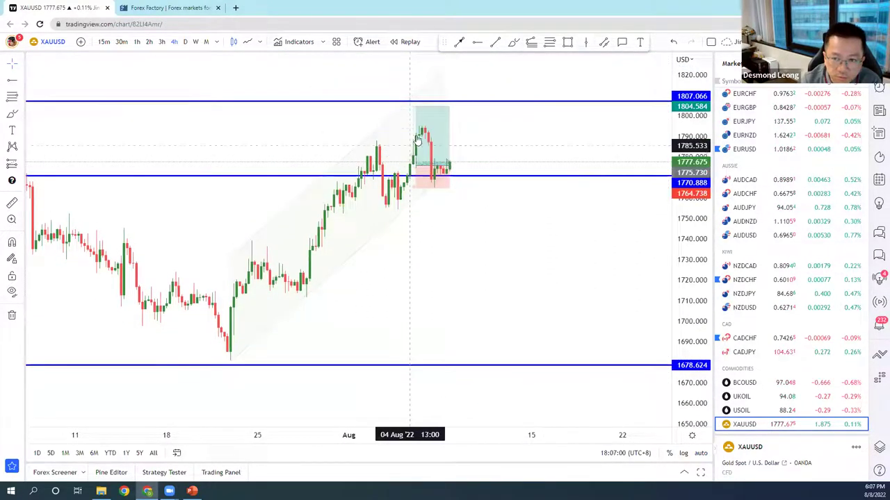
click(508, 104)
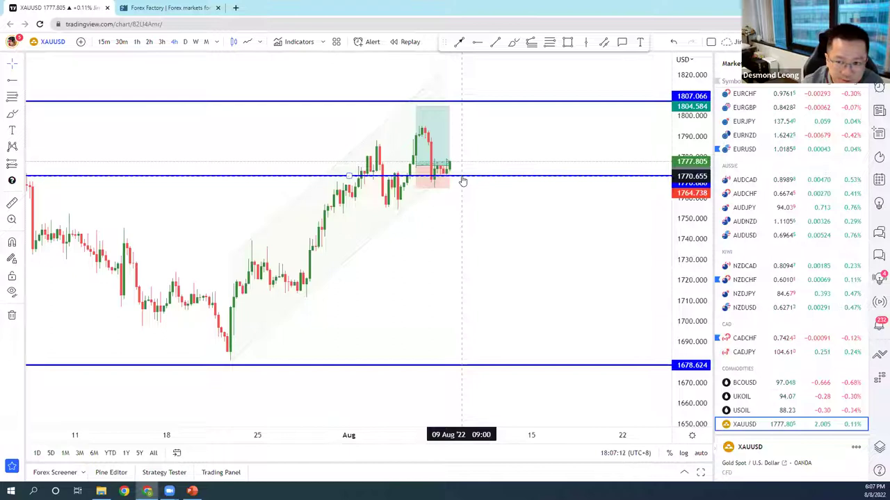
click(443, 116)
click(577, 70)
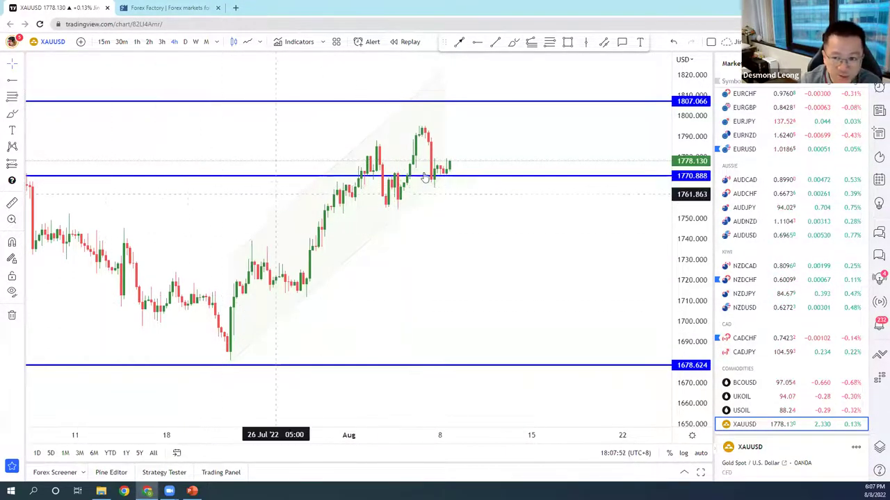
Place a long position at the latest XAUUSD candle with entry at 1778.996, target at 1805.145 and stop at 1766.823
click(20, 169)
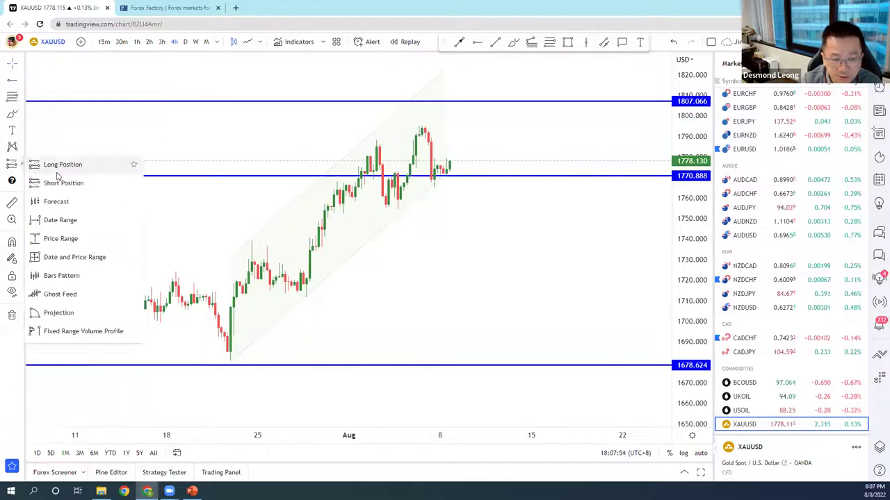
click(64, 166)
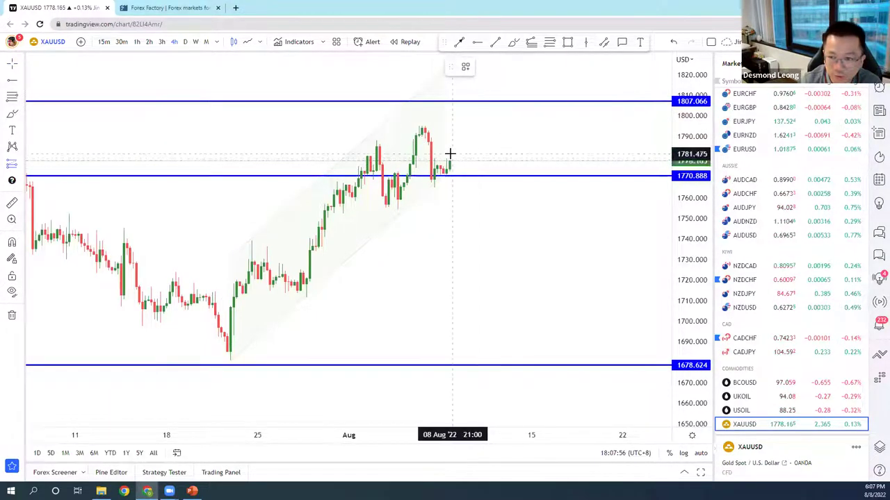
click(450, 159)
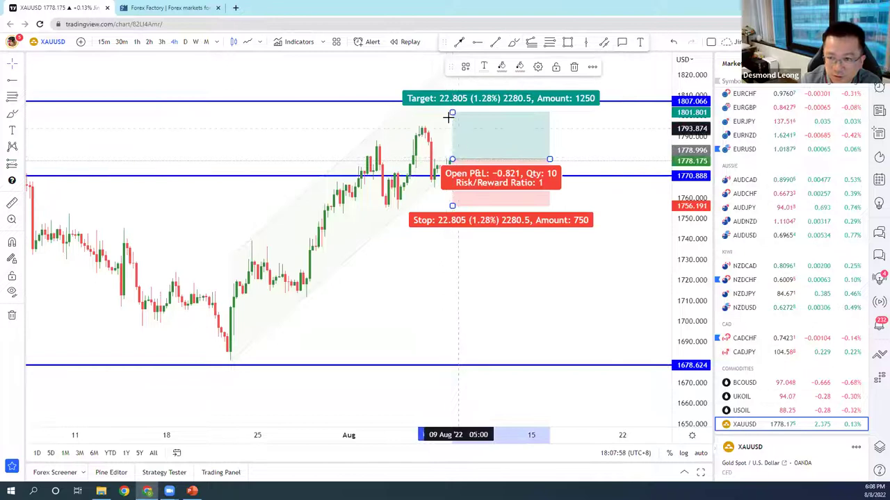
drag(453, 114, 453, 105)
drag(452, 206, 452, 184)
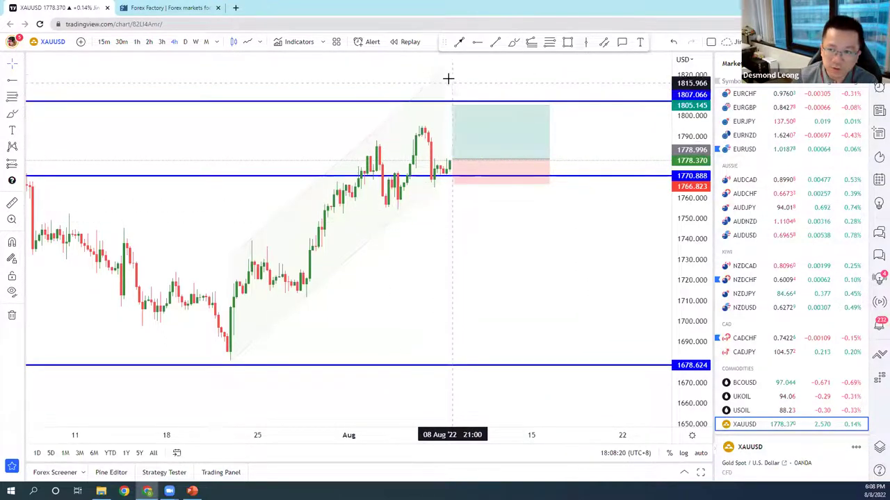
Extend the rising channel on the gold chart past the latest candles to about 9 August
drag(442, 75, 468, 59)
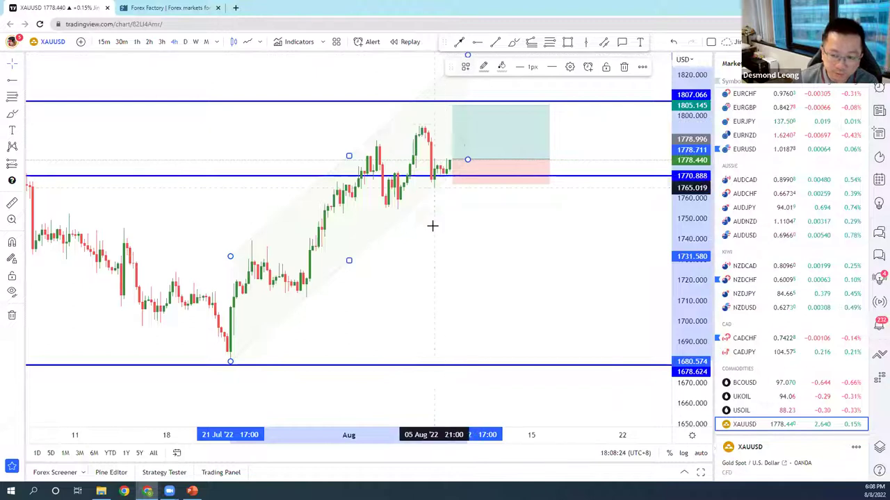
click(459, 309)
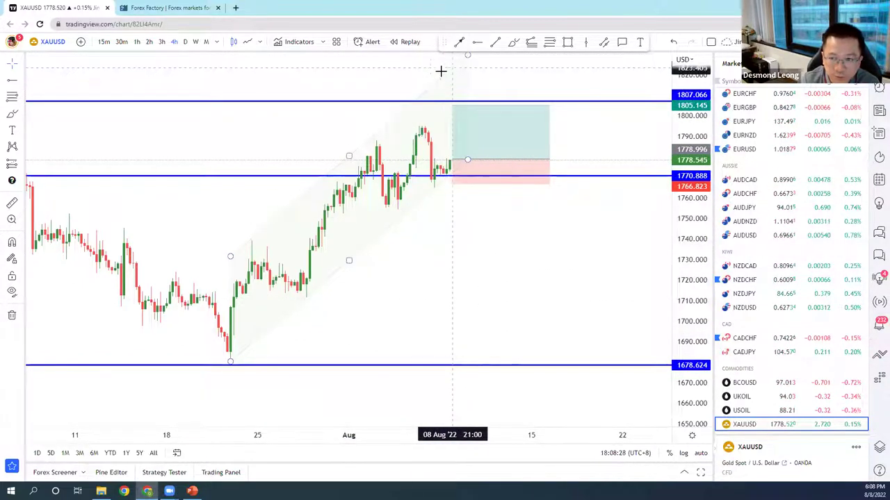
drag(493, 103, 496, 104)
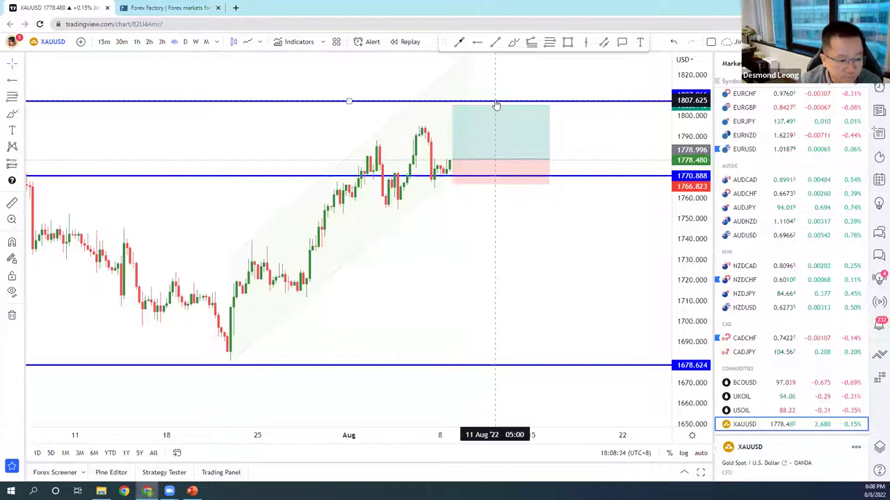
drag(496, 105, 496, 105)
scroll(577, 130, down, 2)
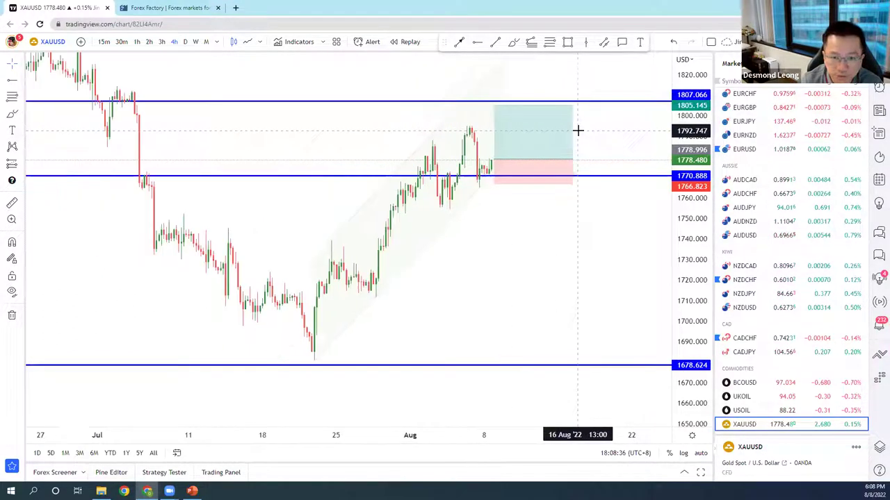
scroll(577, 130, up, 1)
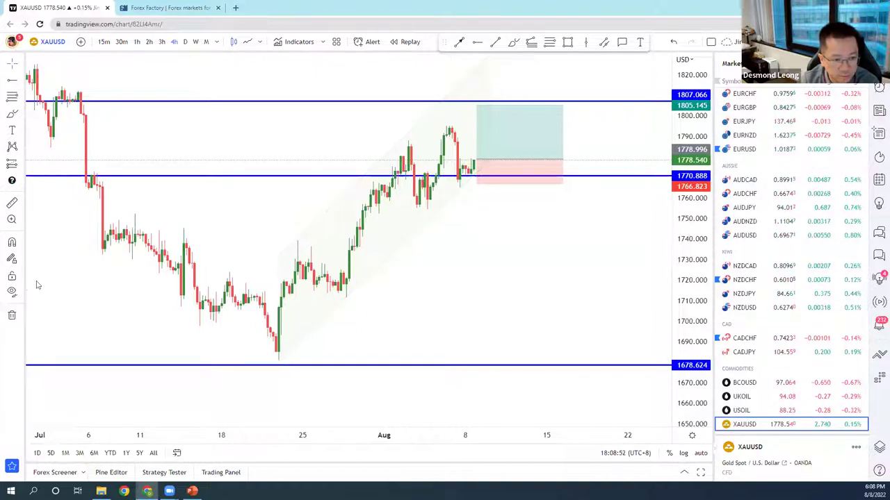
Open the EURUSD chart from the watchlist and reset its price scale to automatic fit
click(756, 150)
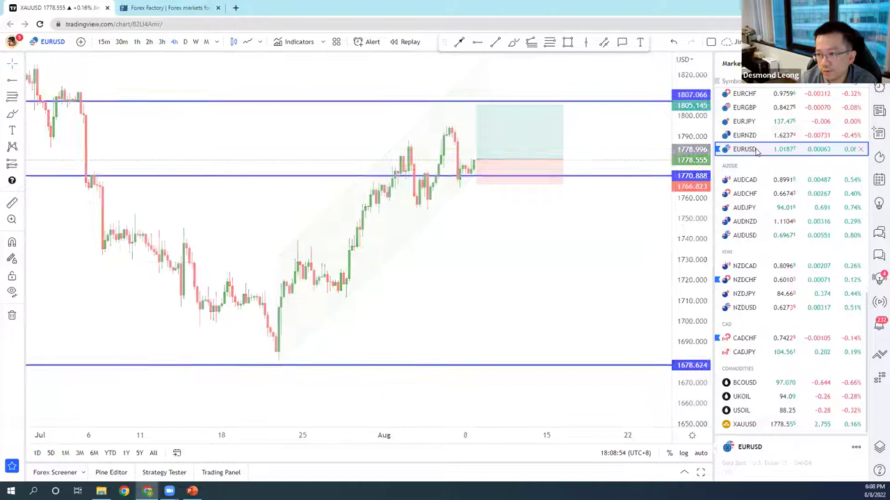
scroll(487, 275, down, 3)
scroll(487, 276, up, 4)
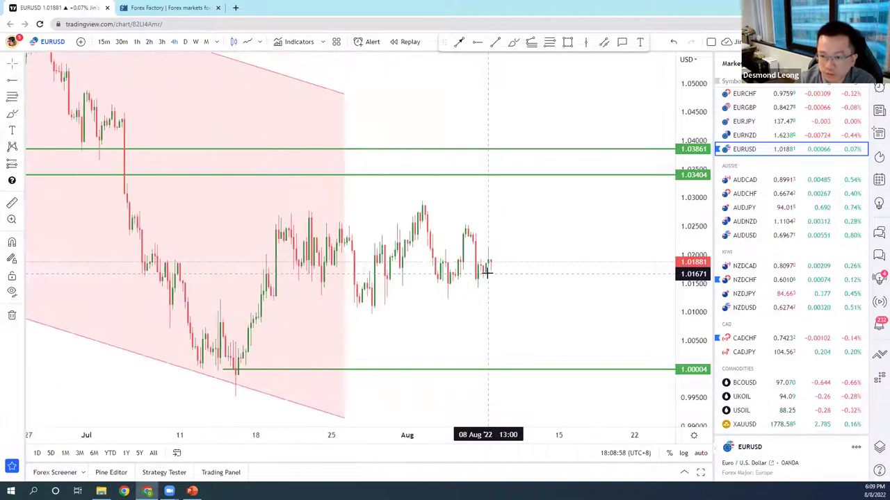
scroll(483, 269, down, 1)
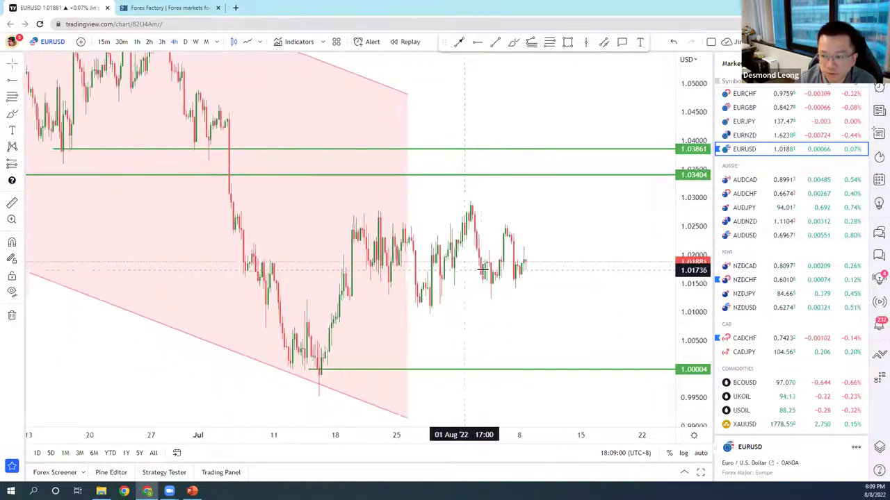
scroll(483, 269, down, 2)
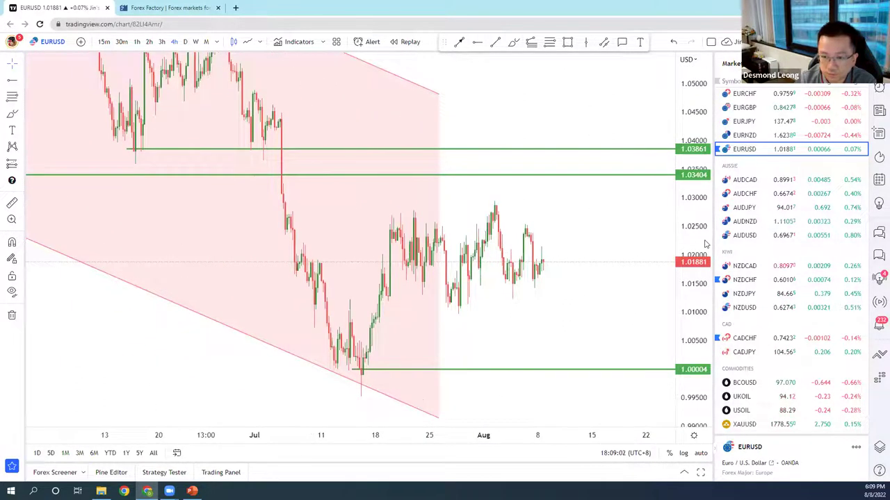
double_click(705, 243)
scroll(460, 272, down, 2)
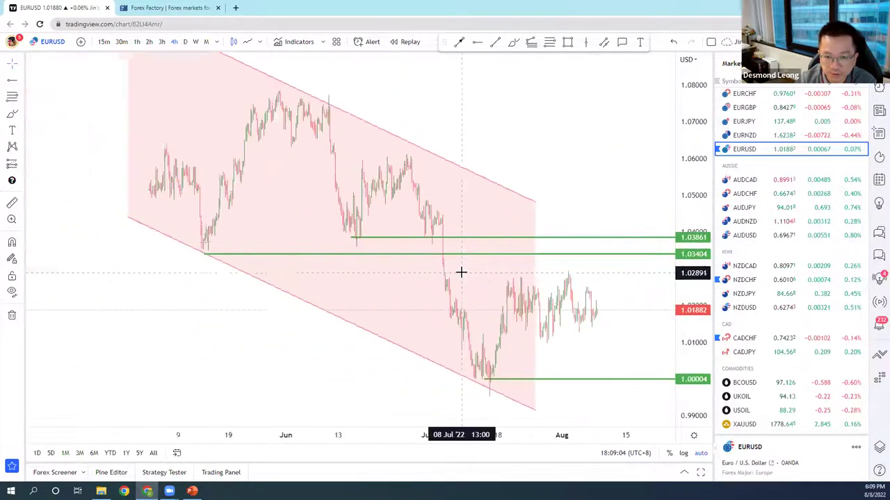
Delete the red descending channel from the EURUSD chart
scroll(460, 271, up, 3)
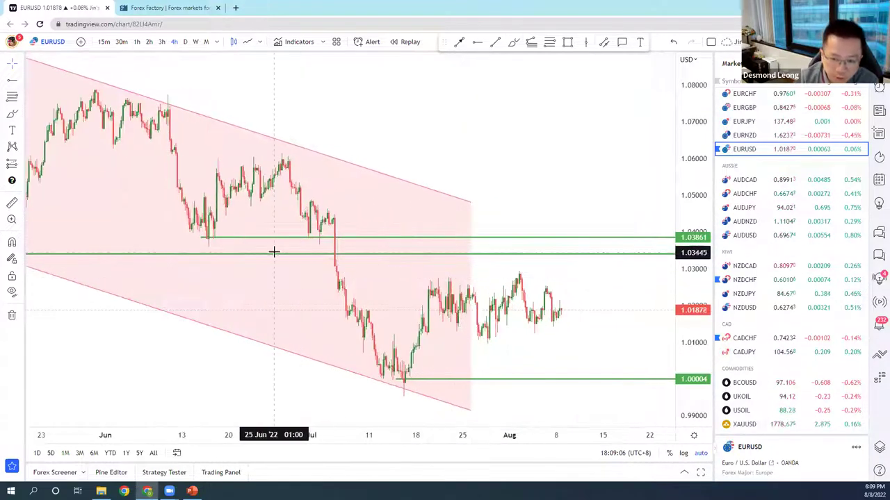
click(446, 206)
click(629, 66)
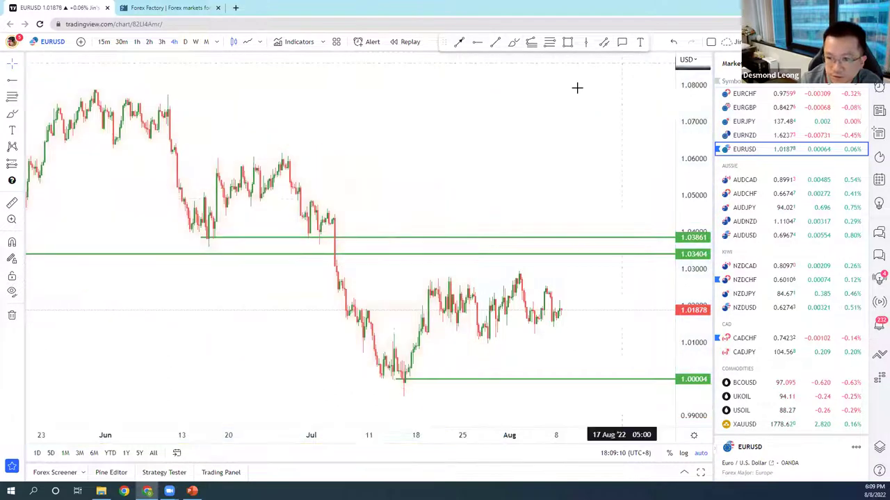
Draw a rectangle zone between the 1.03861 and 1.03404 rays, spanning from about 16 May to 15 August
scroll(248, 209, down, 1)
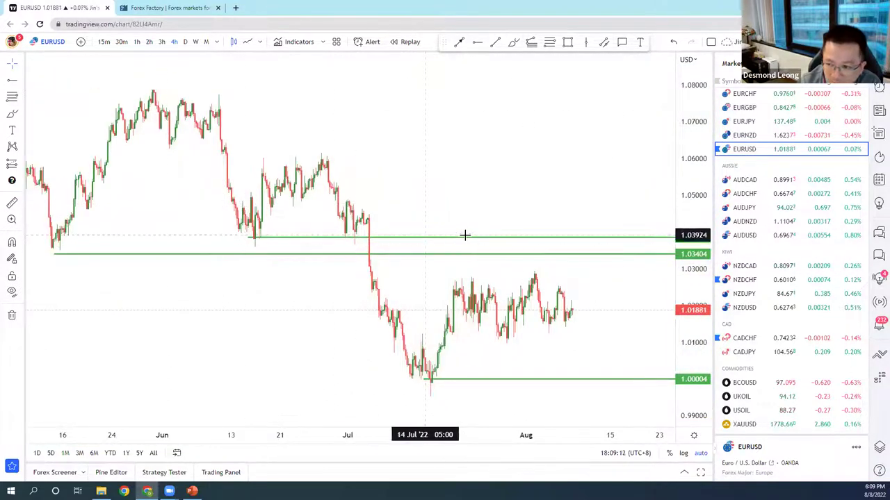
click(568, 43)
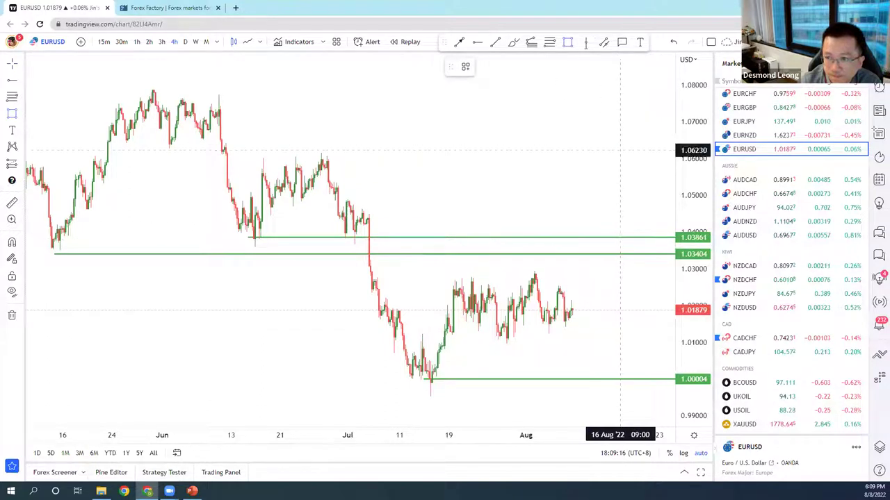
mouse_move(614, 237)
mouse_down()
mouse_move(213, 234)
mouse_move(47, 246)
mouse_move(62, 253)
mouse_up()
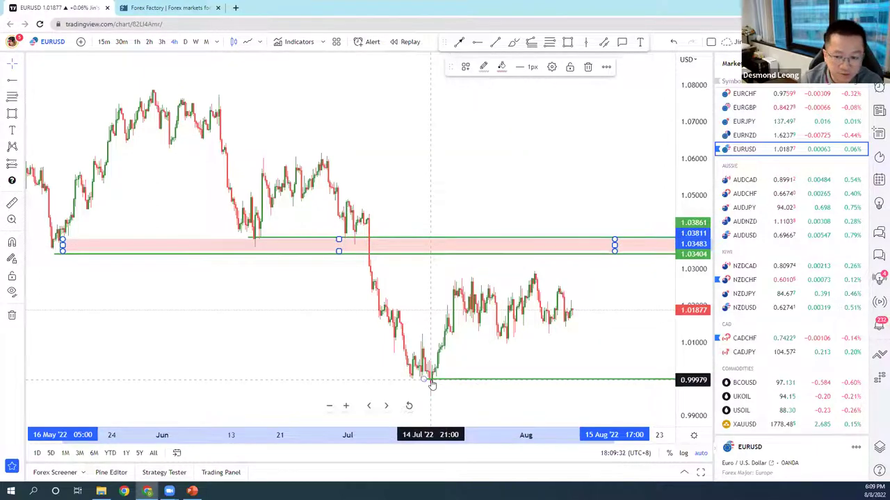
scroll(487, 334, up, 5)
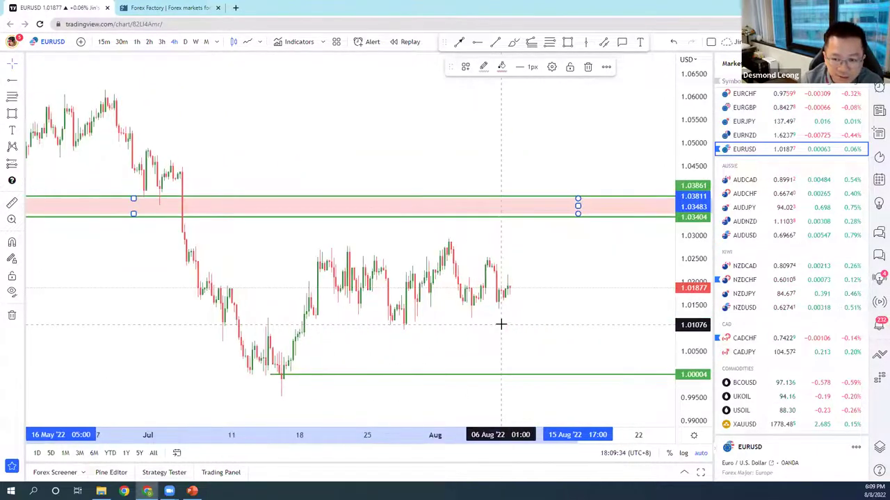
scroll(501, 324, up, 1)
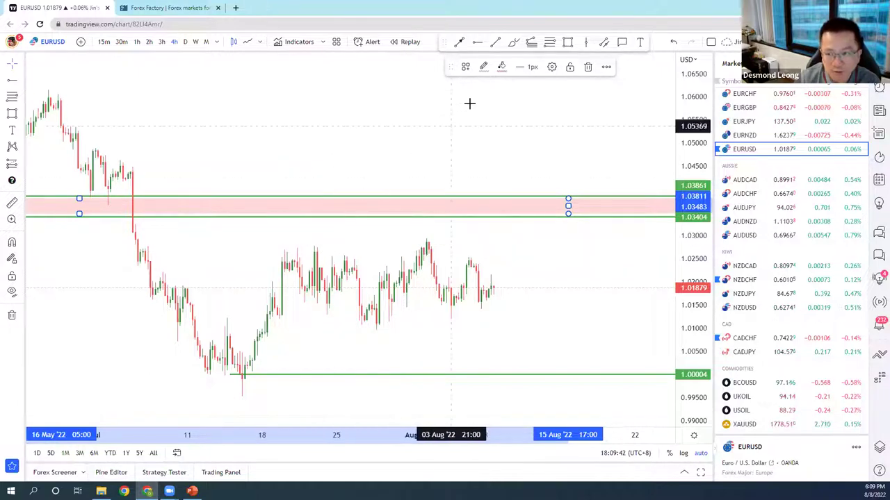
key(Escape)
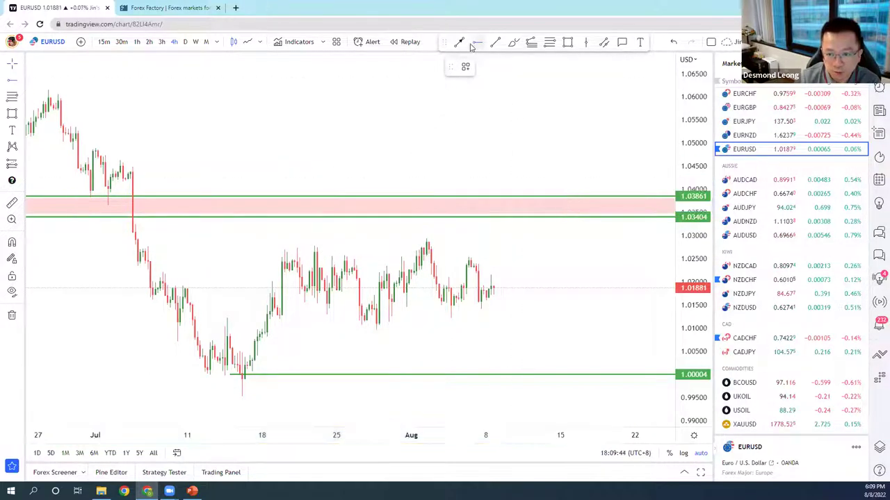
Add a horizontal ray starting at the 19 July highs and adjust it to 1.02497
click(288, 259)
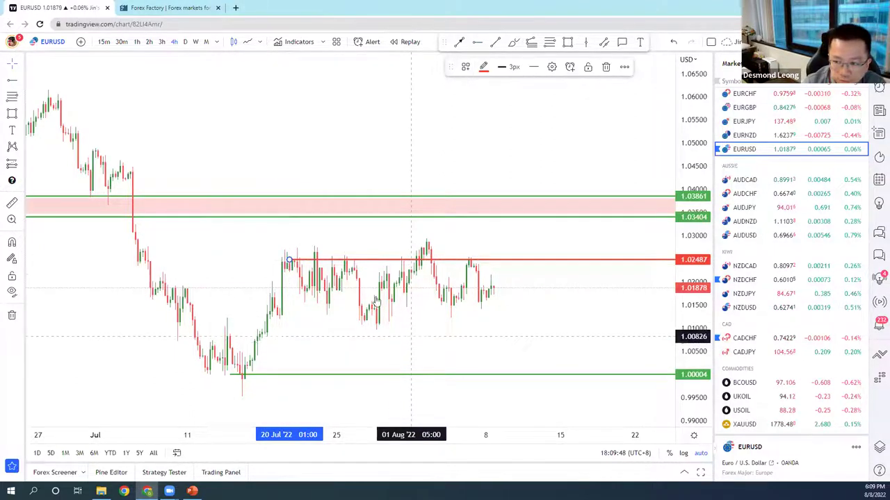
key(Escape)
drag(288, 262, 289, 263)
click(288, 261)
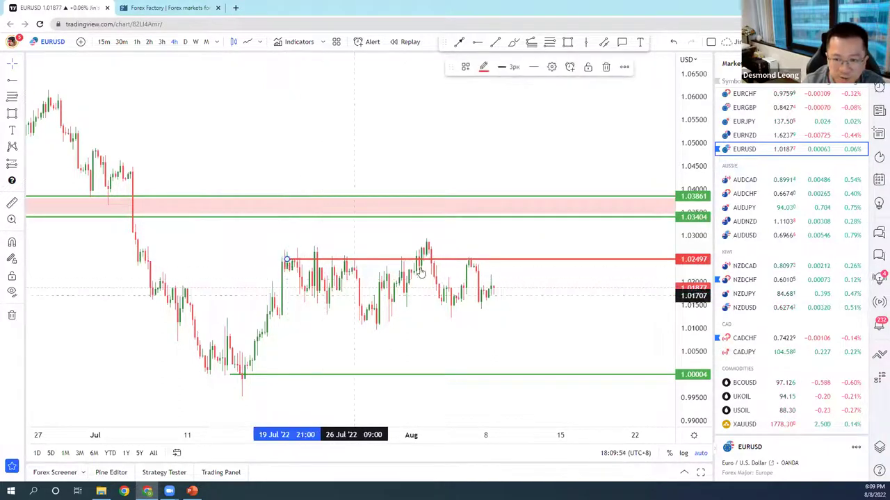
Add a second horizontal ray at 1.01496, starting at the 22 July low, to mark the range's support
click(463, 121)
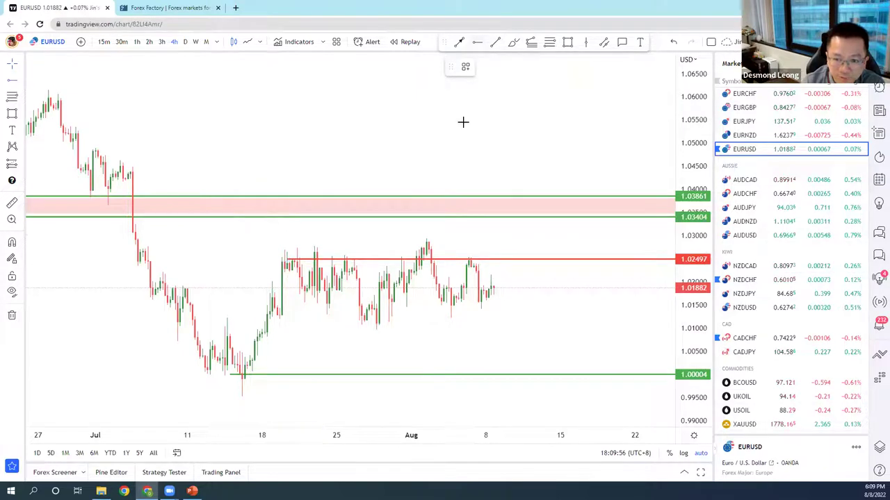
click(327, 303)
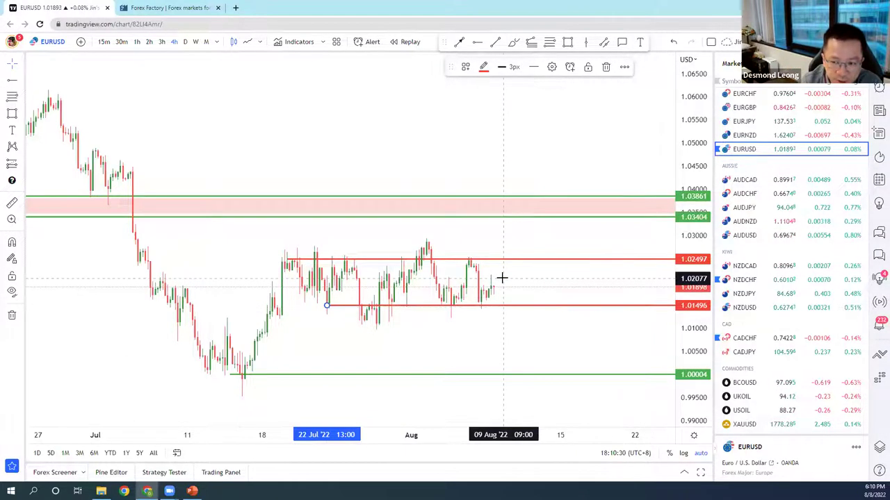
scroll(505, 284, up, 3)
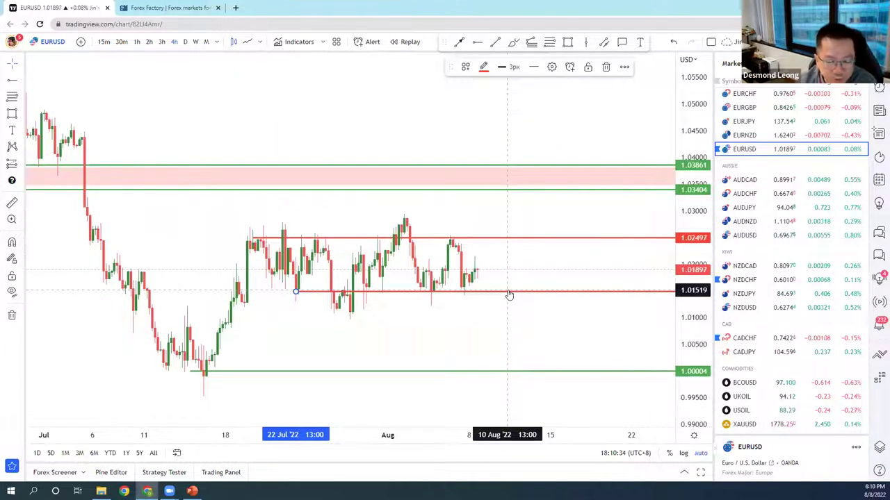
drag(508, 295, 506, 296)
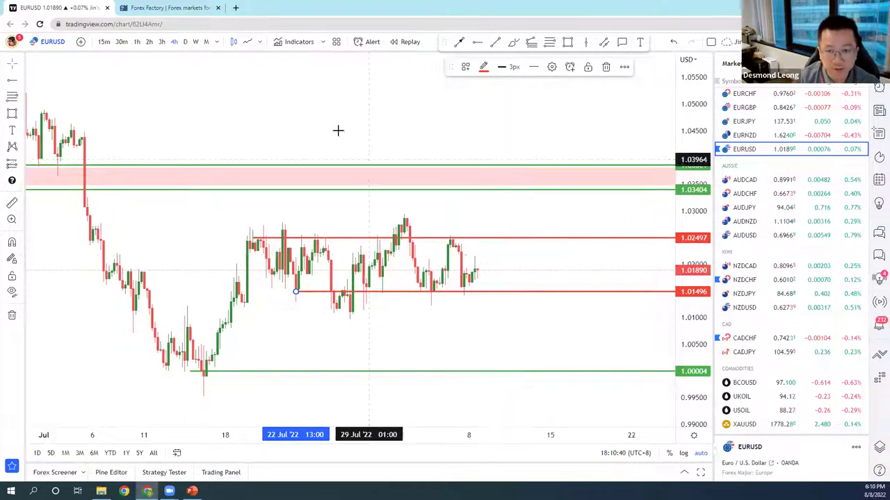
On the 1-hour chart, brush a projected path swinging between the 1.01496 and 1.02497 rays, and delete it
click(136, 42)
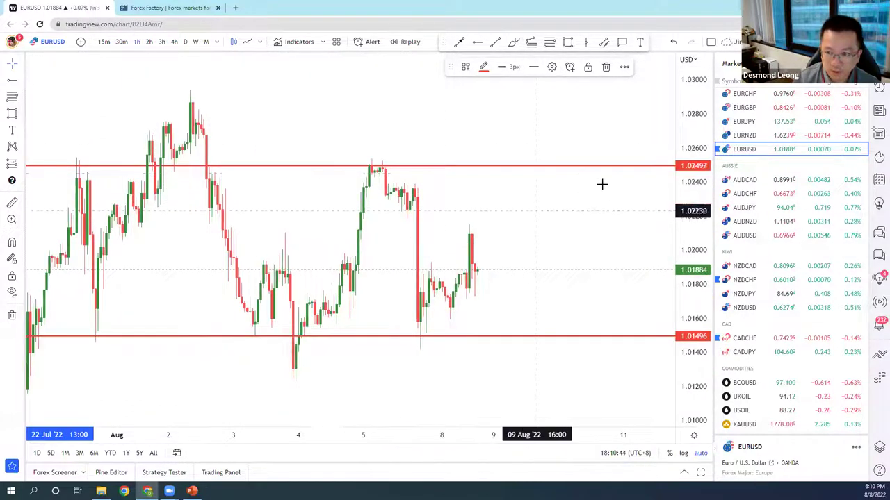
drag(680, 306, 681, 344)
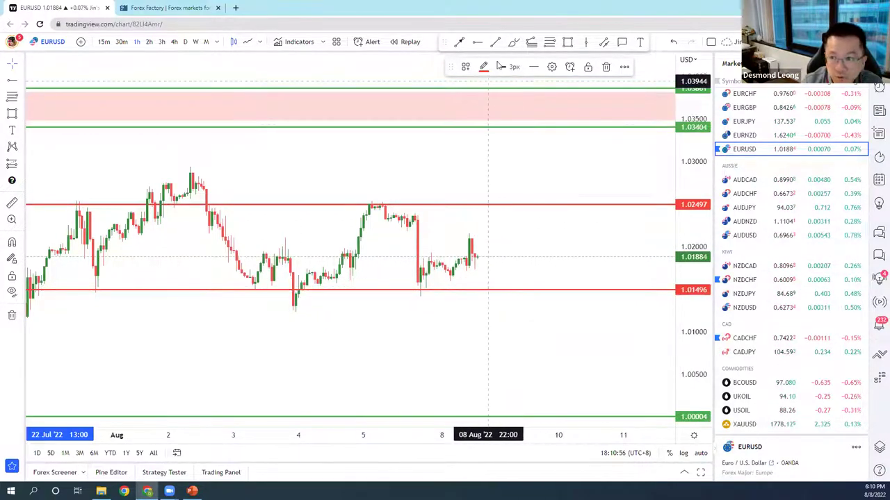
click(513, 42)
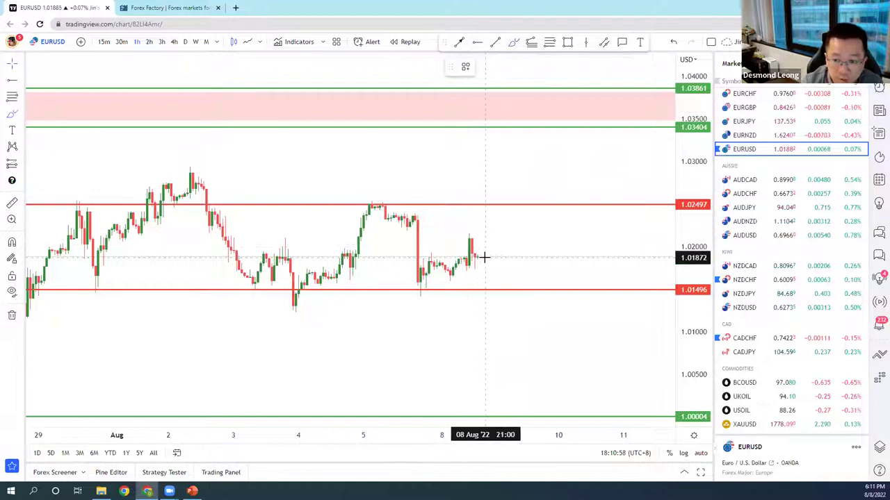
mouse_move(478, 255)
mouse_down()
mouse_move(490, 291)
mouse_move(506, 294)
mouse_move(561, 200)
mouse_move(588, 214)
mouse_move(605, 283)
mouse_move(621, 280)
mouse_move(655, 182)
mouse_up()
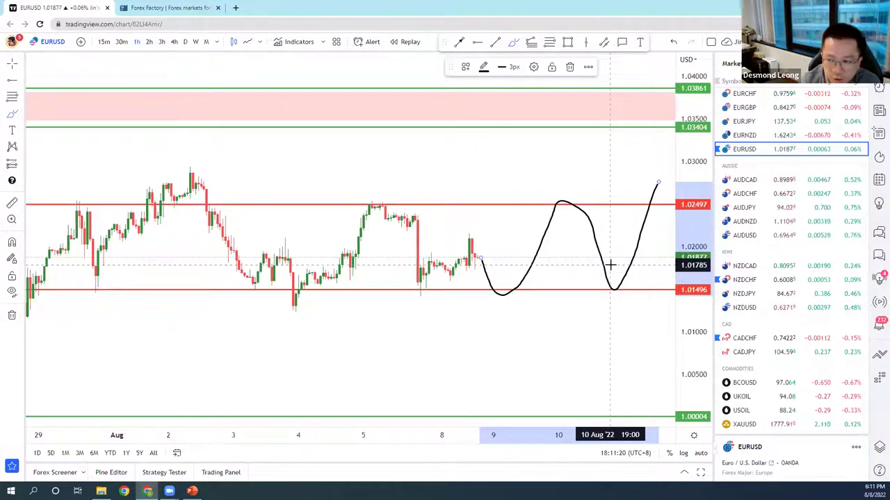
key(Delete)
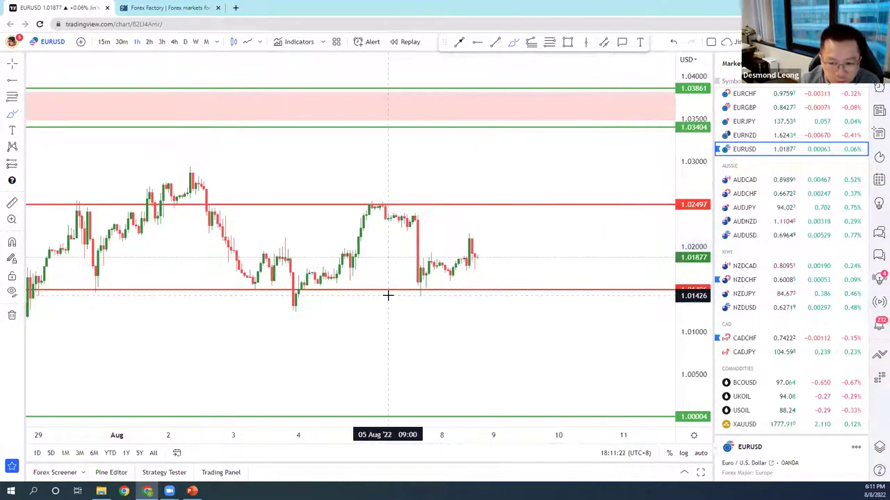
Return the EURUSD chart to the 4-hour timeframe
drag(395, 204, 401, 202)
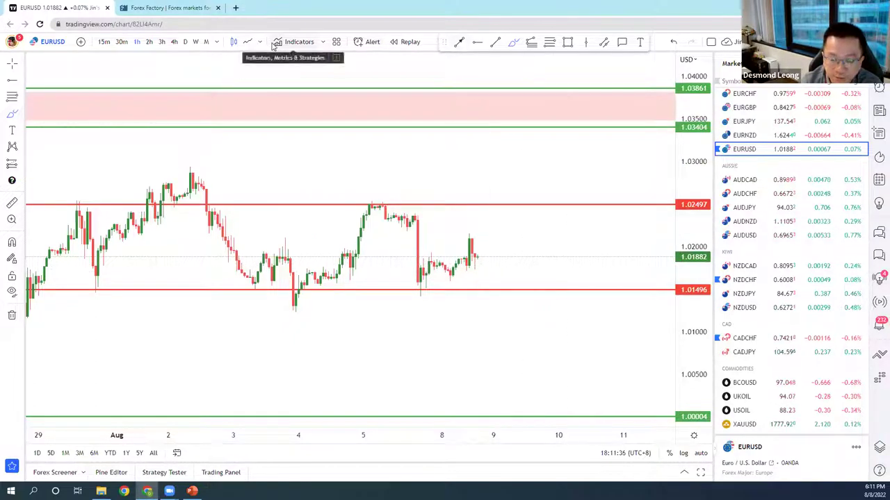
click(173, 41)
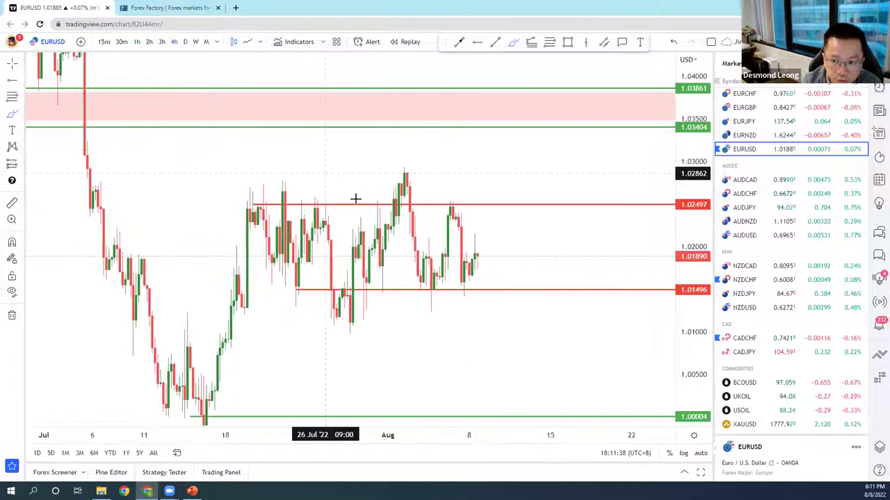
drag(688, 197, 688, 223)
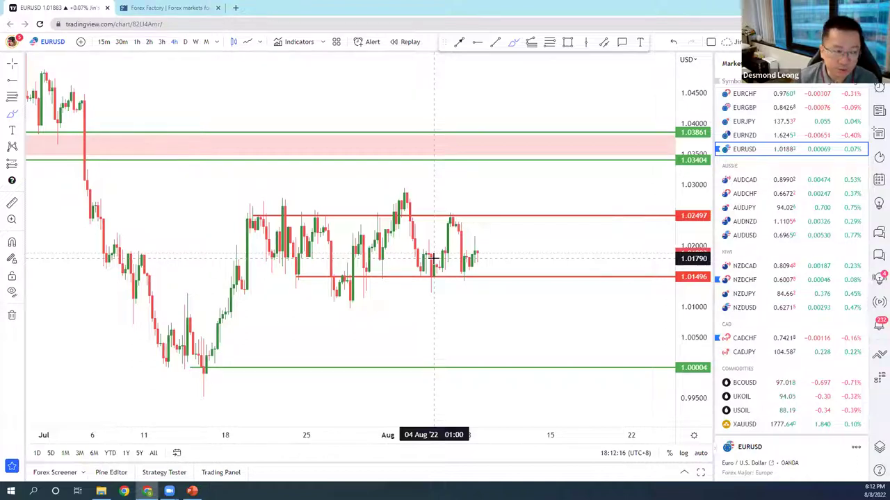
scroll(526, 238, down, 1)
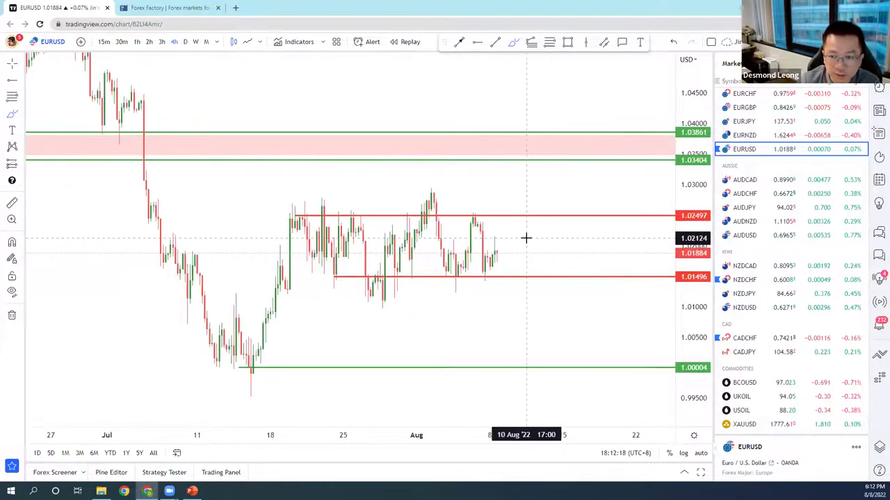
scroll(526, 237, down, 1)
drag(681, 189, 678, 313)
drag(601, 310, 482, 323)
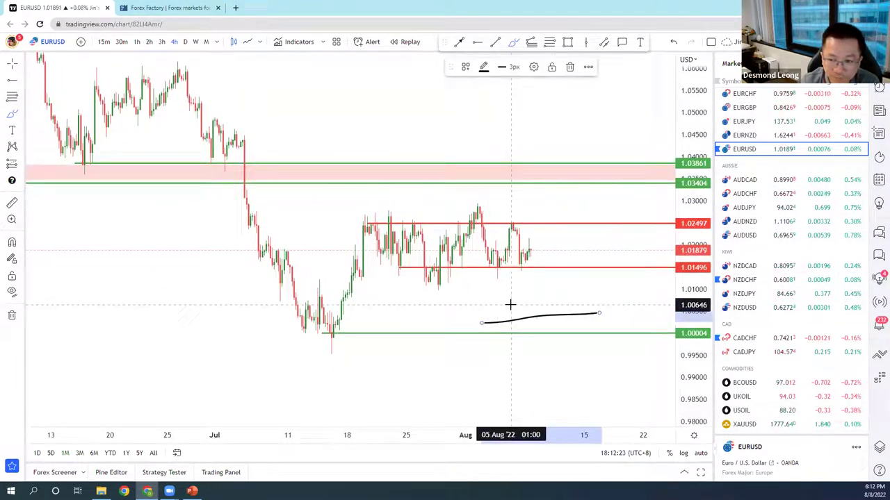
click(569, 67)
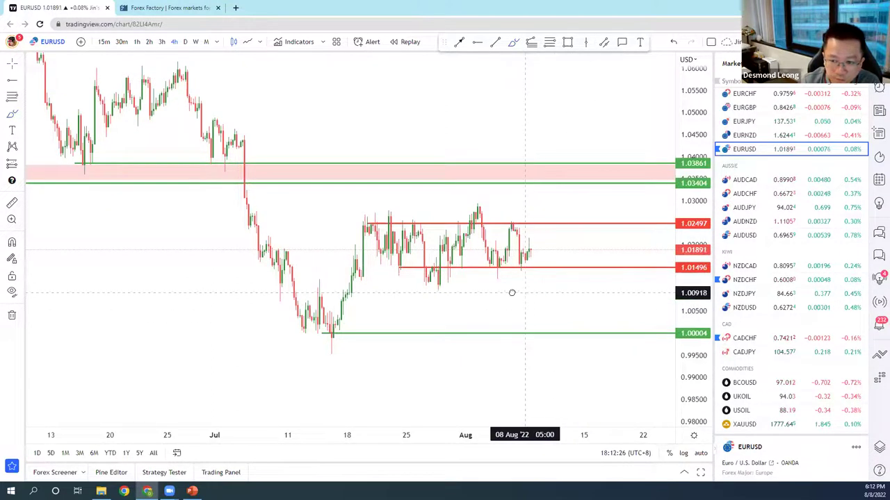
scroll(510, 292, right, 5)
scroll(443, 294, up, 2)
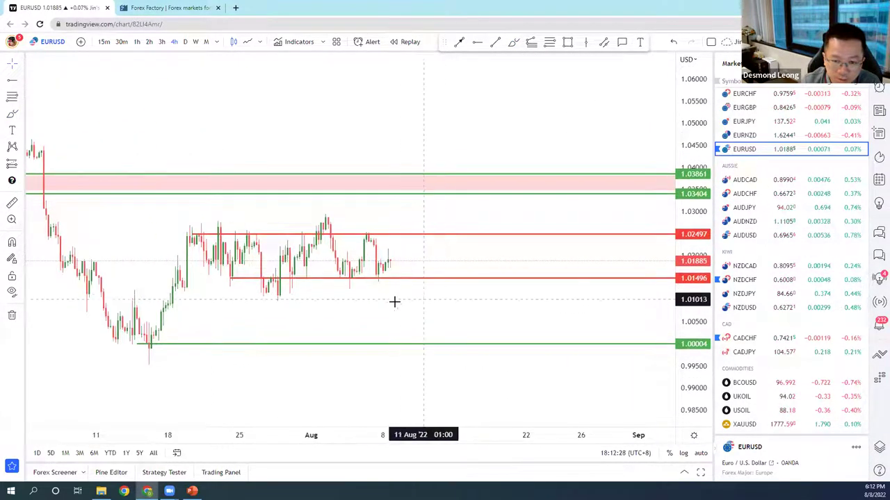
scroll(394, 301, left, 2)
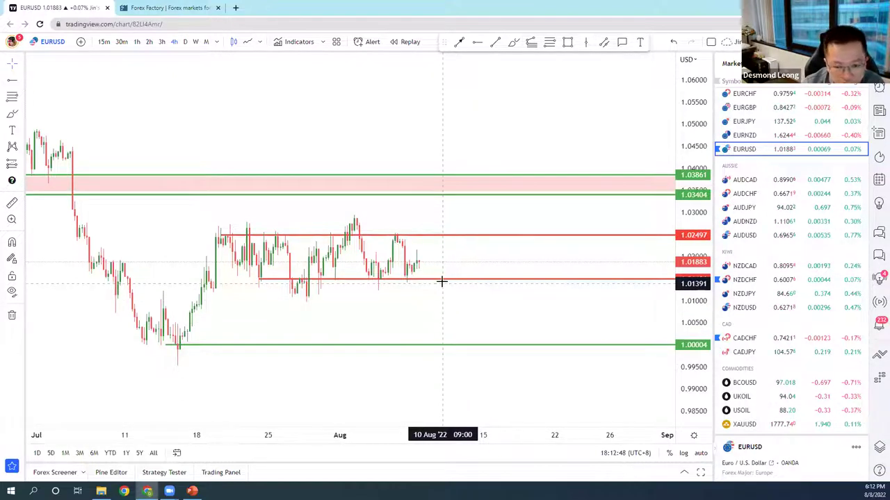
Switch to Forex Factory, load its home calendar, review the scheduled releases for 8–15 August, and return to the EURUSD chart
click(179, 14)
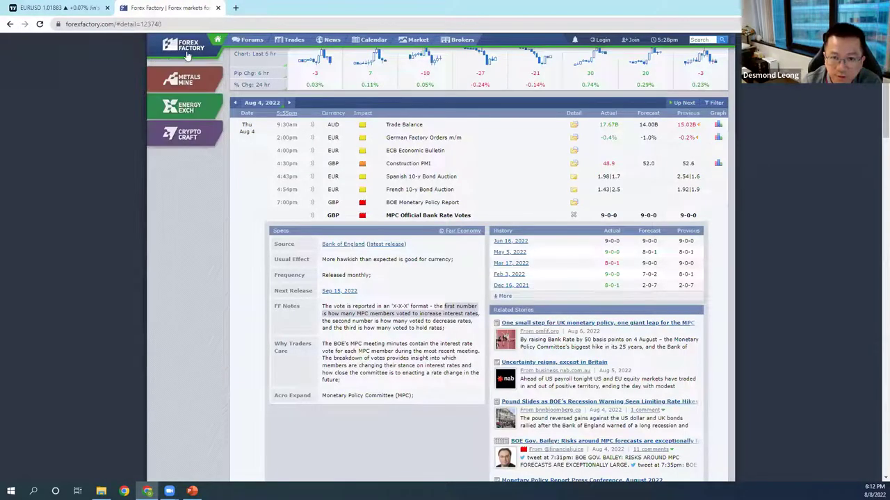
click(185, 50)
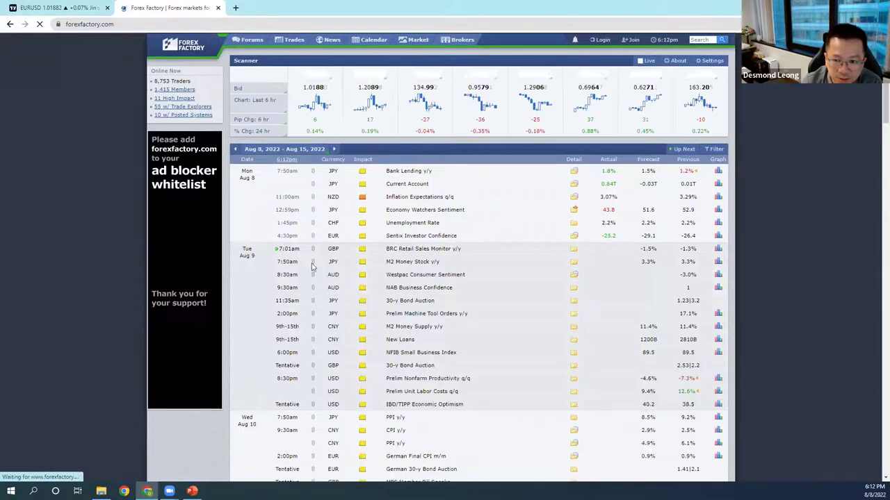
scroll(342, 280, down, 3)
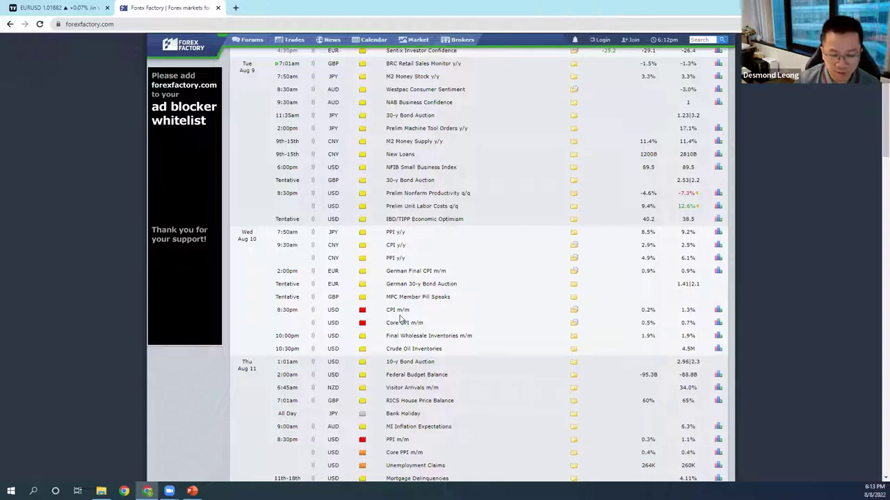
scroll(399, 318, down, 2)
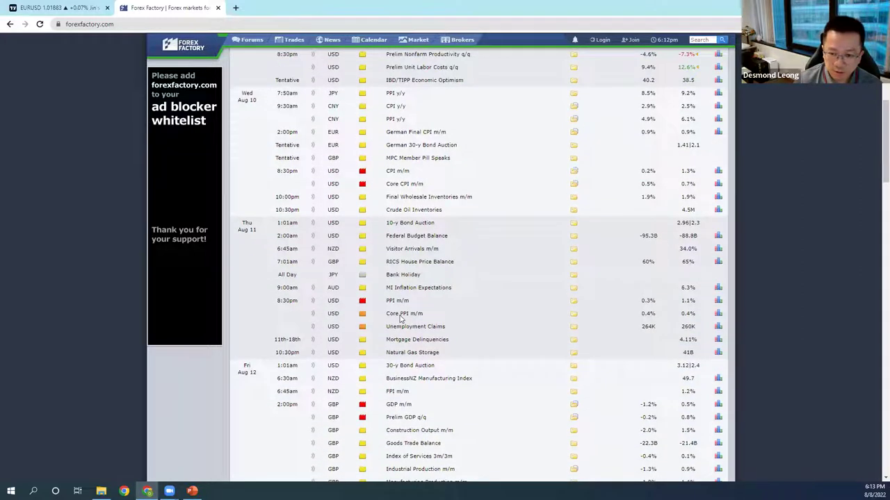
scroll(400, 301, down, 2)
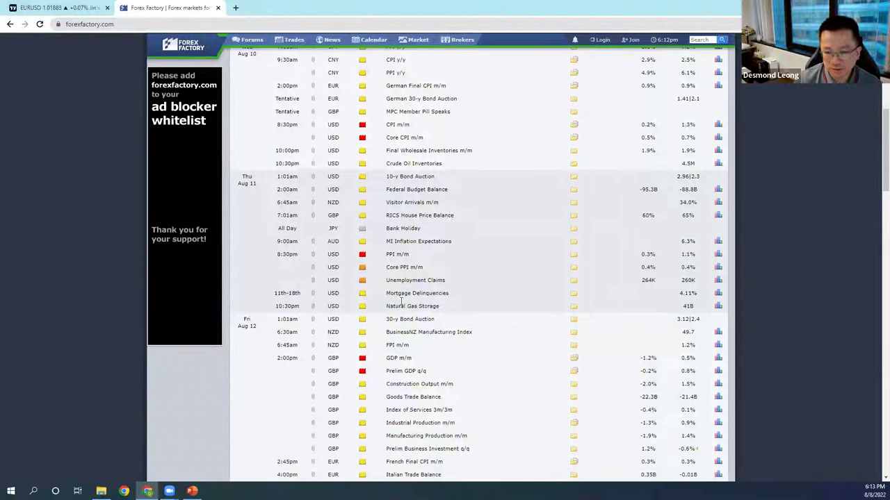
scroll(401, 311, down, 2)
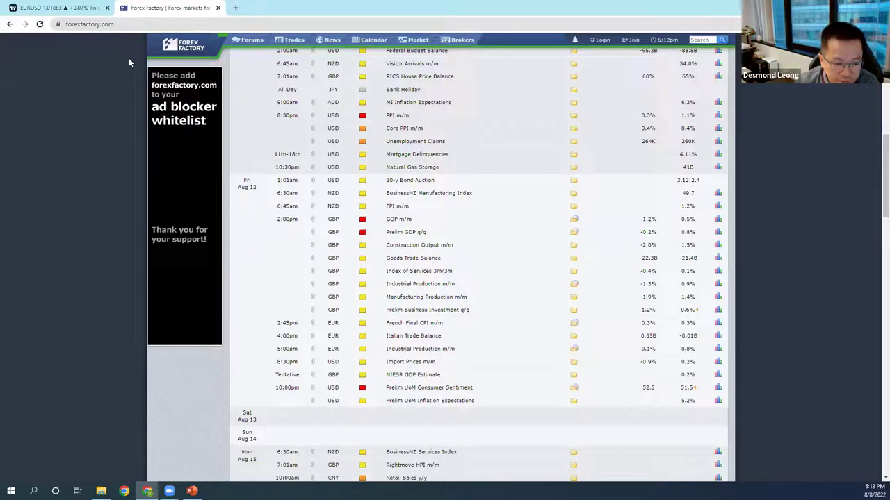
click(92, 15)
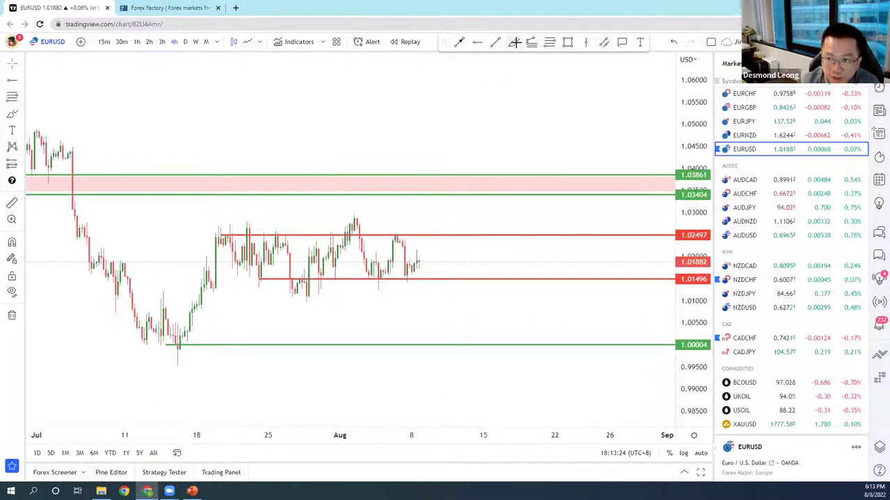
Brush a projected path from the current price, dipping to 1.01496 and rising to 1.03404, and delete it
mouse_move(418, 261)
mouse_down()
mouse_move(428, 238)
mouse_move(431, 272)
mouse_move(450, 246)
mouse_move(458, 280)
mouse_move(495, 198)
mouse_up()
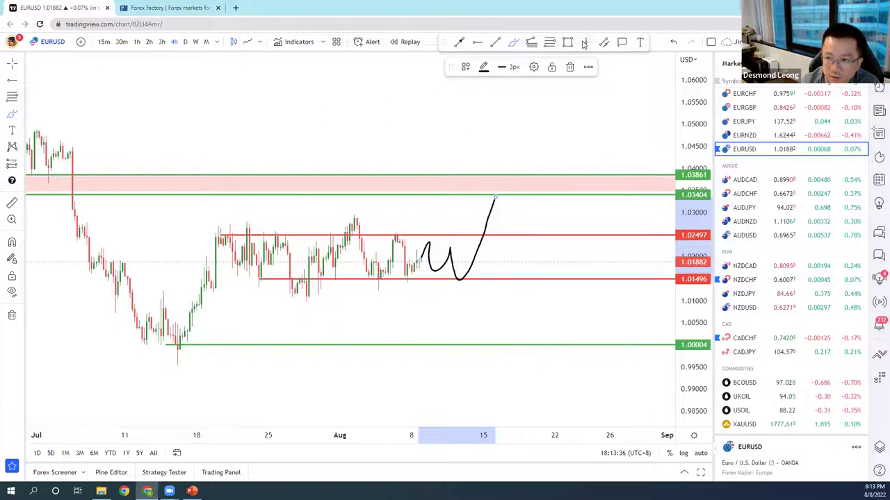
click(570, 66)
Add horizontal rays at 1.02912 from the 2 August high and at 1.01107 from the late-July low
click(509, 41)
click(354, 216)
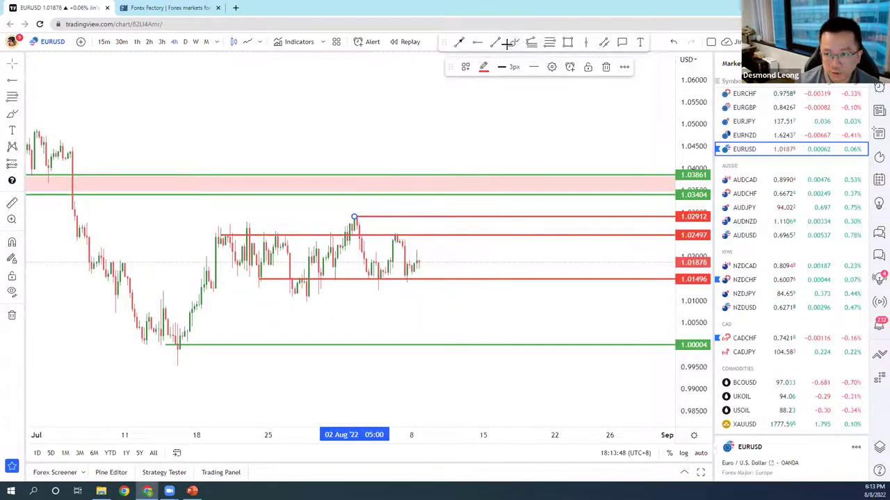
click(452, 275)
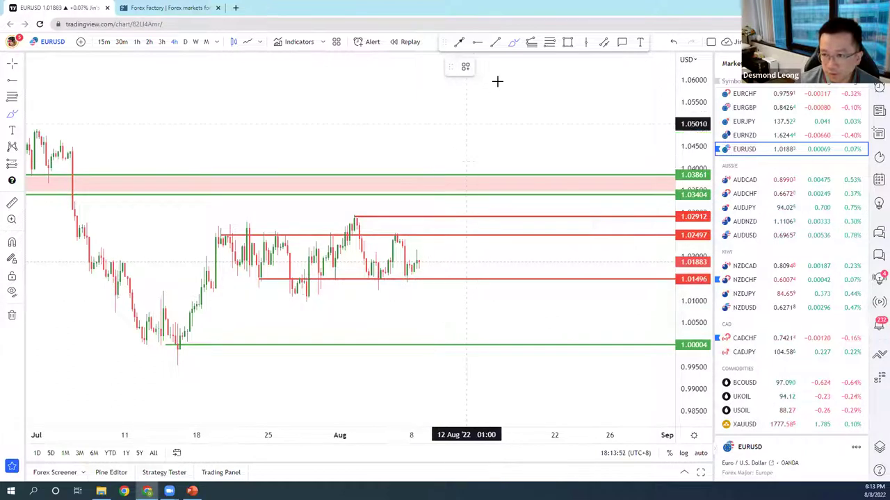
click(306, 296)
click(517, 212)
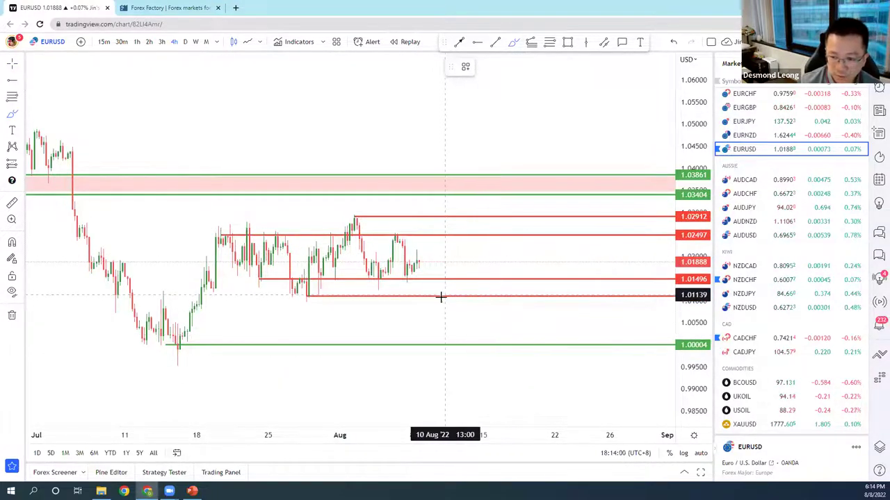
Brush a downward arrow from below 1.01107 to 1.00004, and a path rising towards 1.02912 and turning back to 1.02497
mouse_move(442, 303)
mouse_down()
mouse_move(467, 344)
mouse_move(459, 337)
mouse_up()
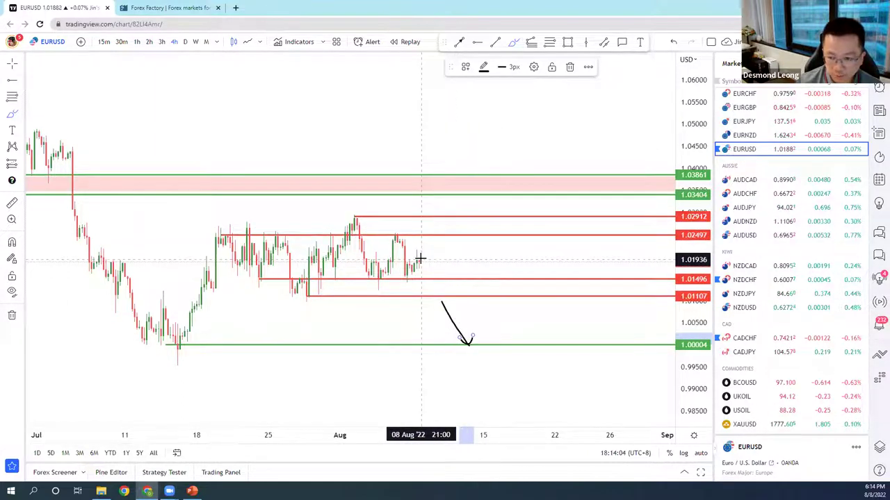
mouse_move(420, 258)
mouse_down()
mouse_move(447, 214)
mouse_move(470, 240)
mouse_move(460, 234)
mouse_up()
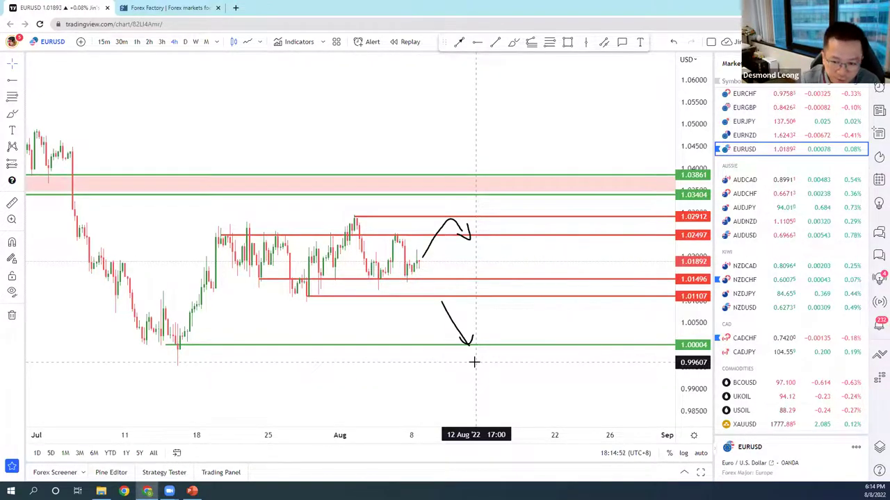
click(497, 345)
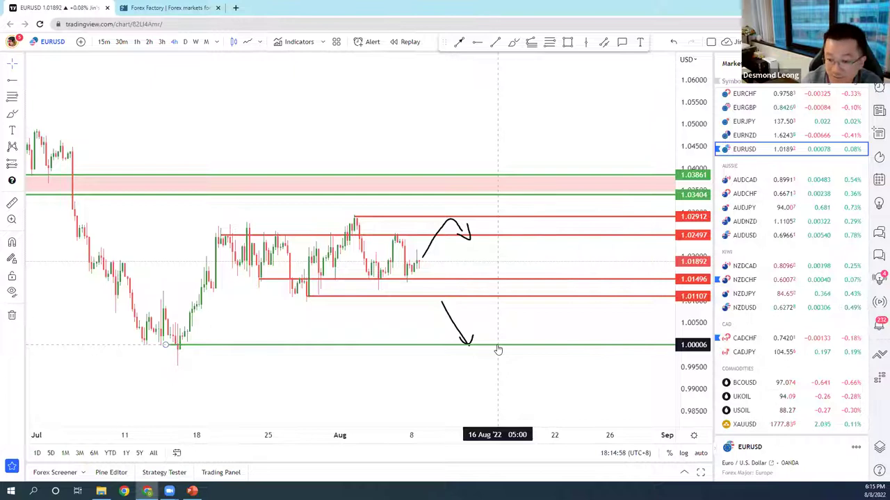
drag(175, 345, 172, 355)
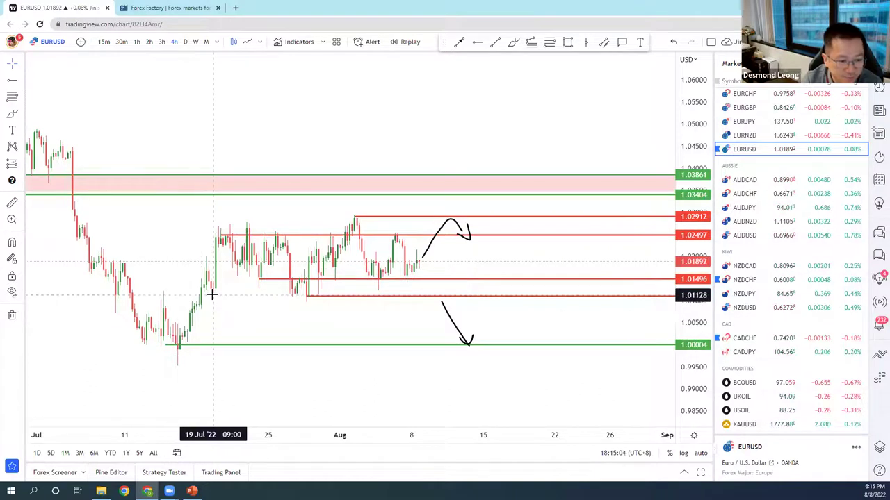
Brush a large downward arrow continuing from just below the 1.00004 ray to about 0.985
click(512, 43)
mouse_move(479, 354)
mouse_down()
mouse_move(541, 411)
mouse_move(507, 410)
mouse_up()
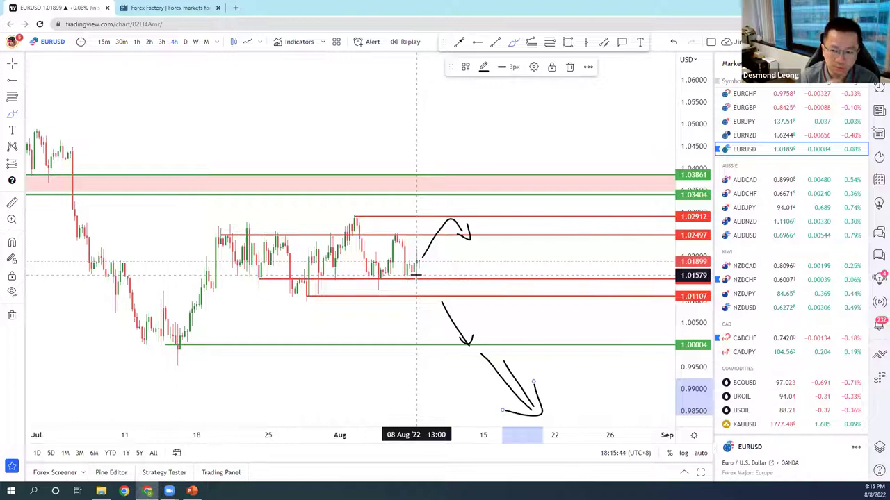
click(531, 313)
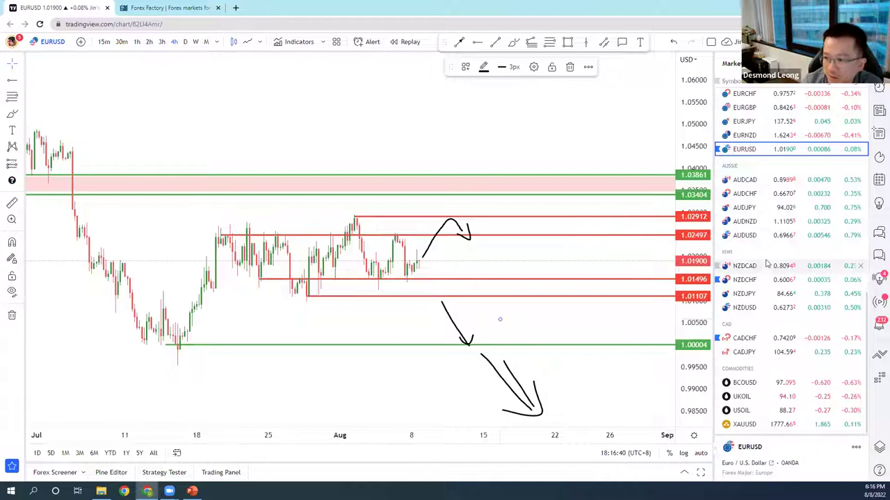
Open the GBPJPY chart and delete the long position drawing with its entry at 164.265
scroll(765, 263, up, 2)
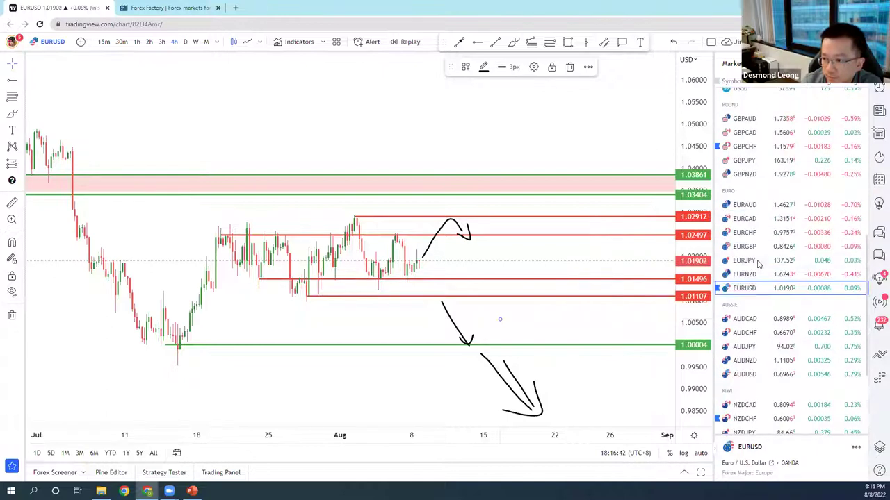
scroll(758, 263, up, 1)
click(754, 253)
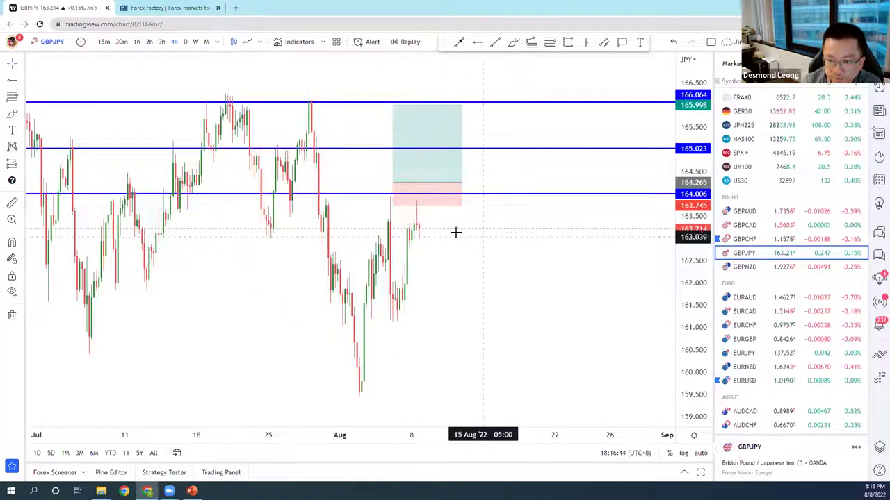
scroll(501, 232, up, 2)
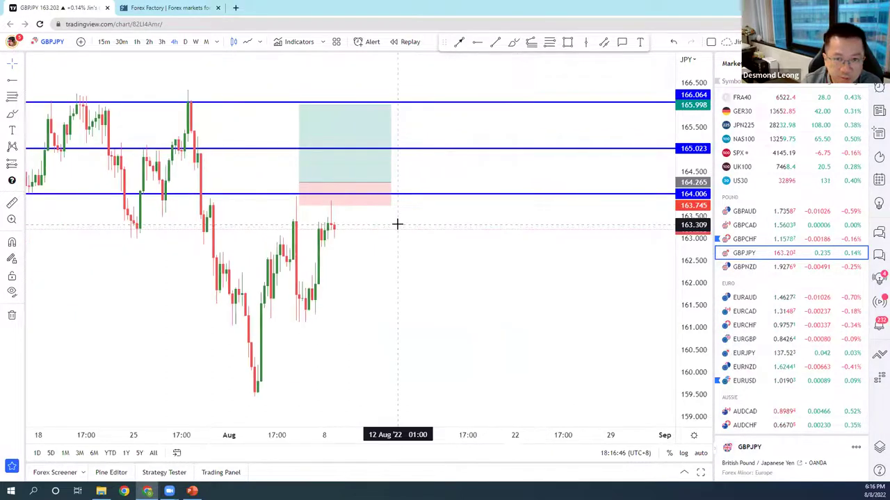
scroll(397, 224, down, 1)
click(390, 182)
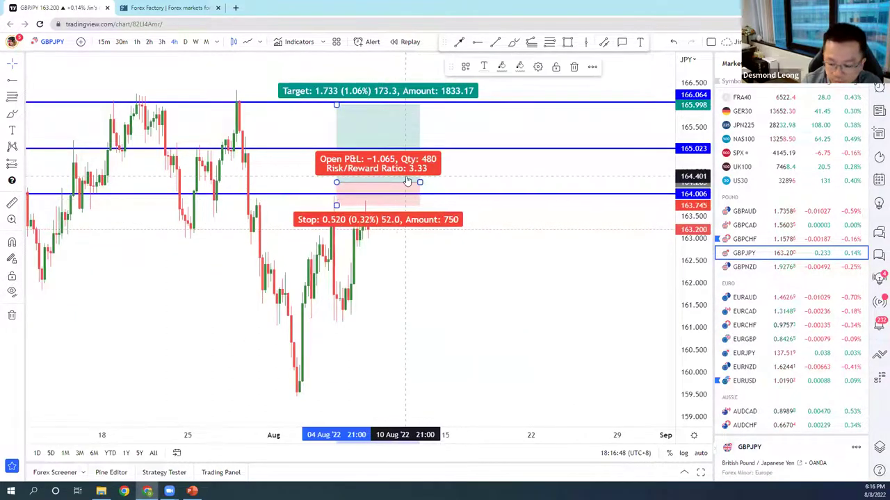
key(Delete)
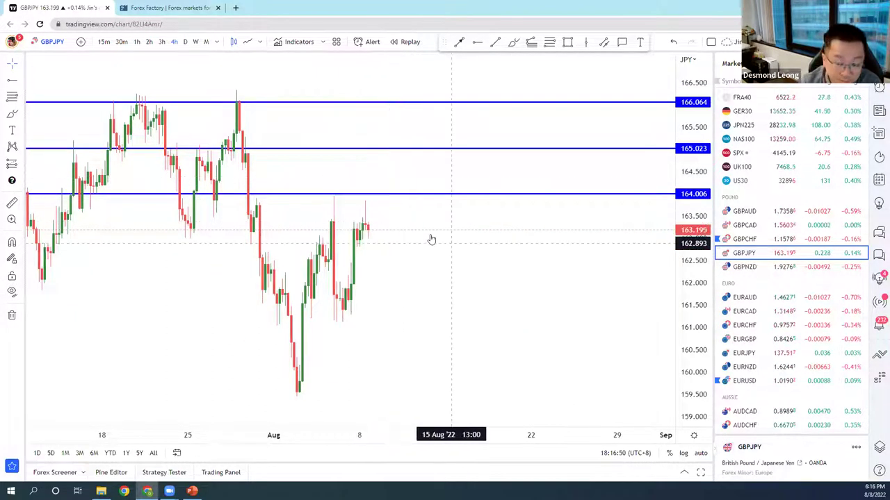
scroll(397, 205, up, 2)
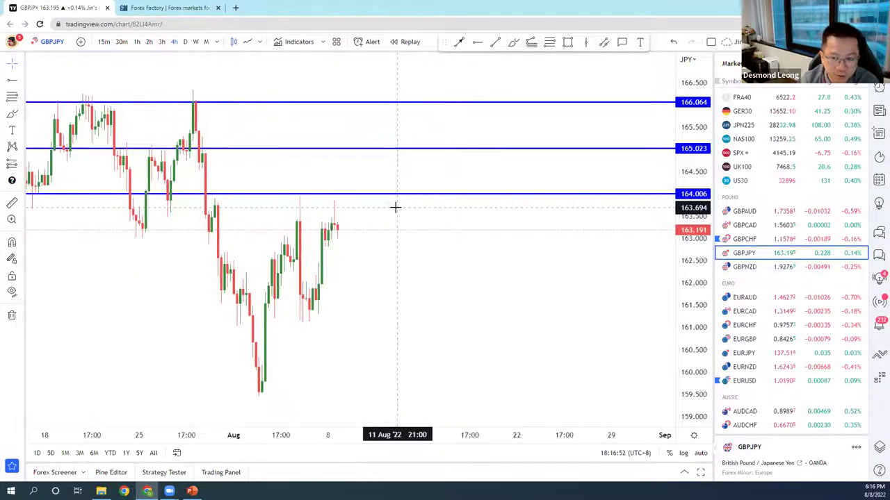
drag(249, 197, 249, 195)
key(ctrl+z)
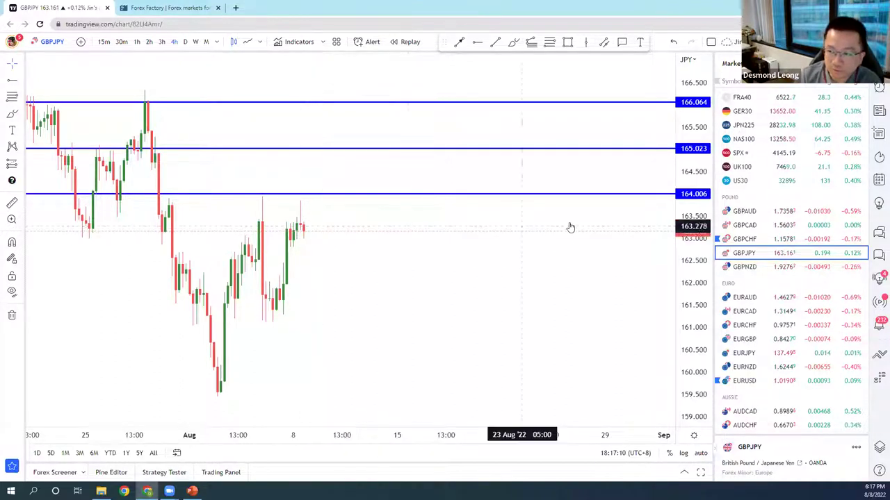
Open the GBPUSD chart to review its projected path and short position, and return to GBPJPY
scroll(756, 227, up, 3)
scroll(756, 228, up, 3)
click(750, 168)
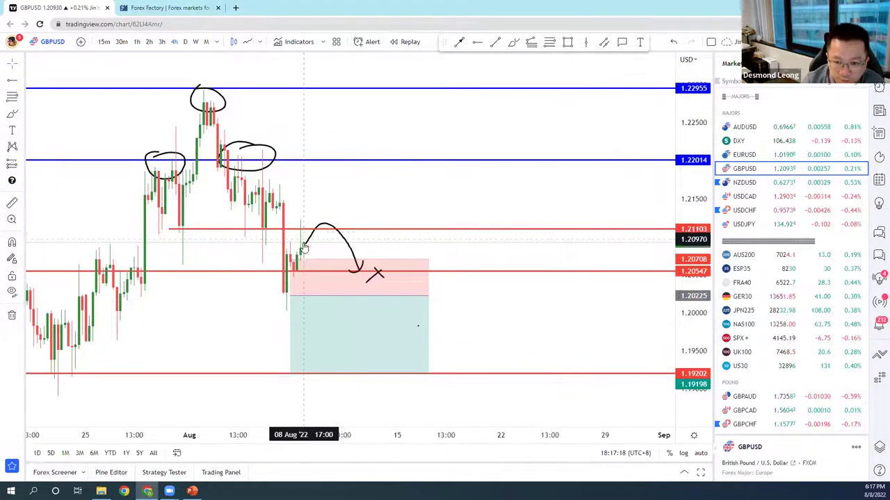
click(401, 274)
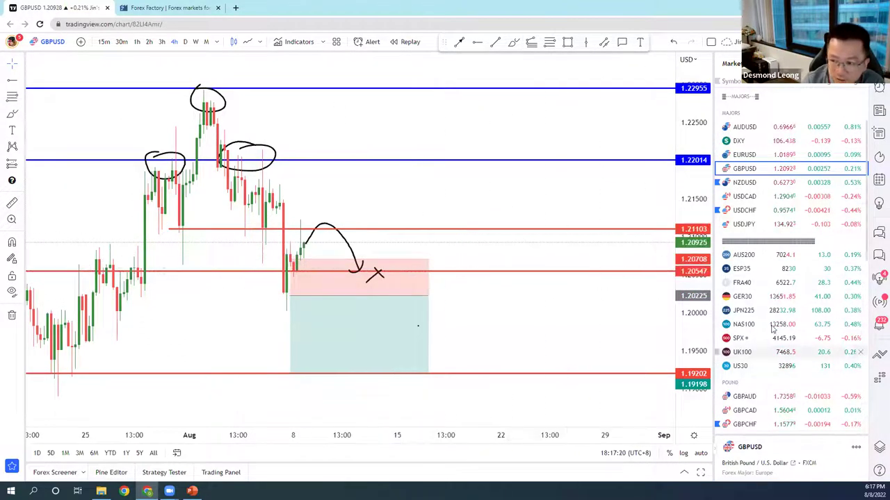
scroll(773, 302, down, 1)
click(742, 393)
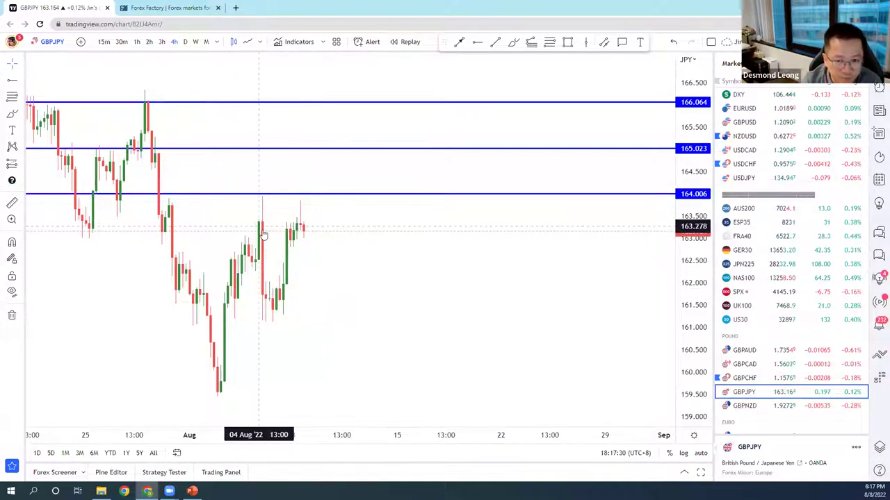
Add a horizontal ray at 163.101 on GBPJPY, starting beside the 25 July lows
scroll(156, 221, down, 1)
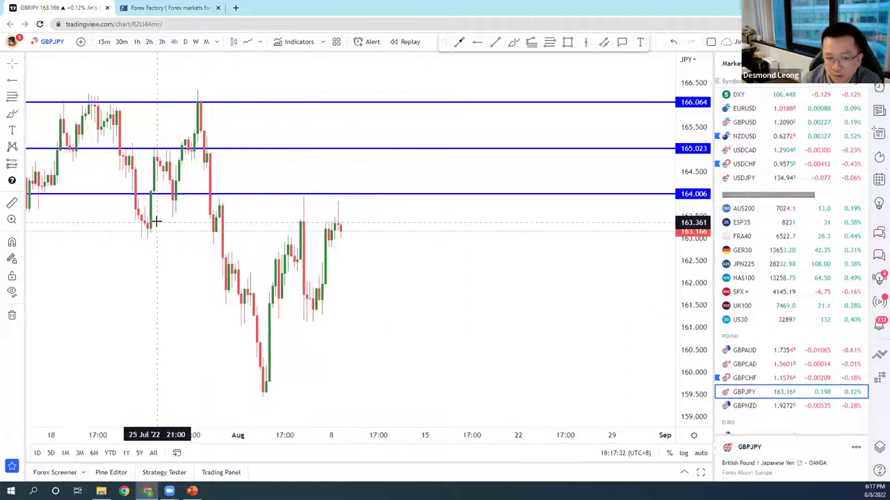
click(477, 44)
click(167, 235)
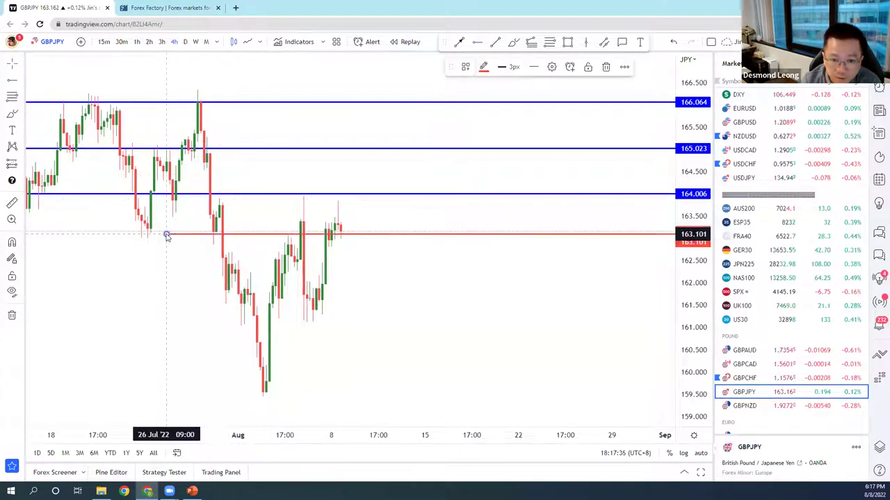
Lower the new red ray on GBPJPY to 162.945 and add another horizontal ray at 161.447 from the 5 August lows
click(152, 238)
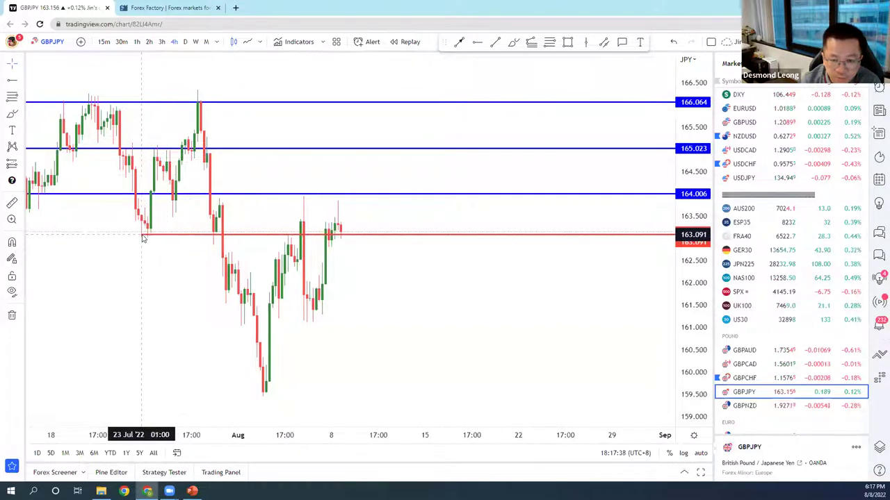
drag(141, 237, 139, 241)
click(139, 243)
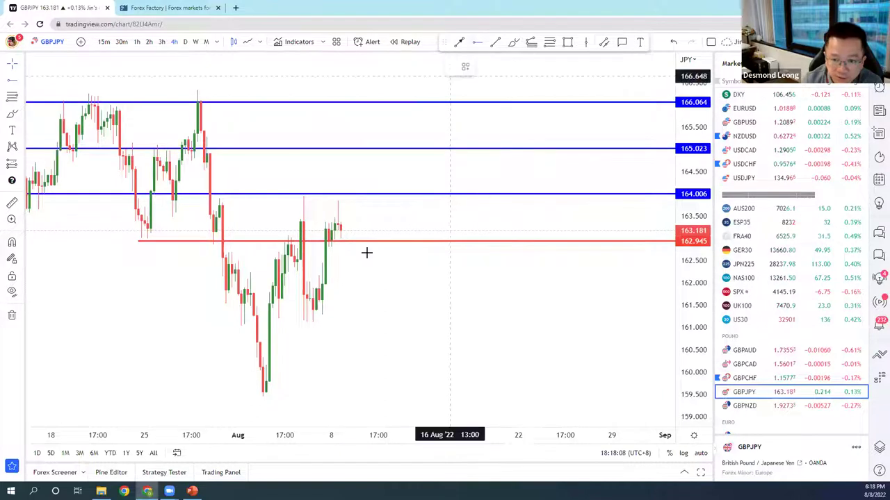
click(309, 308)
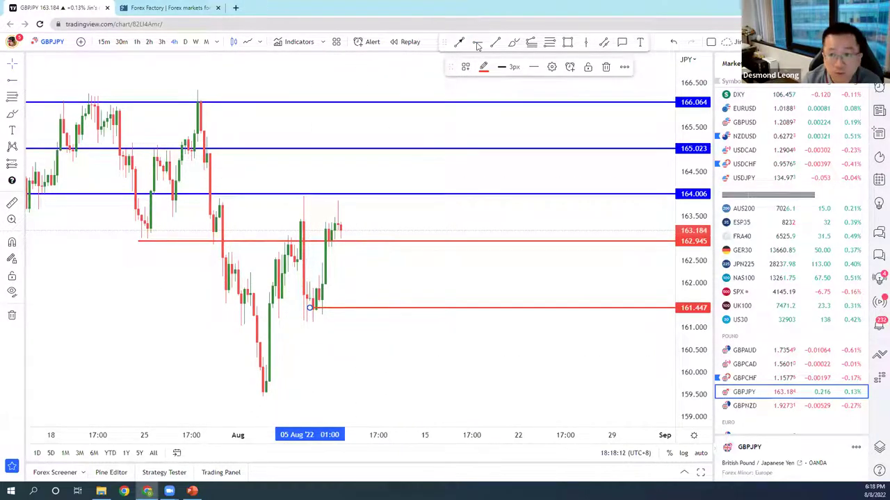
Add a GBPJPY short position with entry 162.789, stop 163.195 and target 161.572, and brush a downward arrow inside its profit zone
click(17, 167)
click(49, 183)
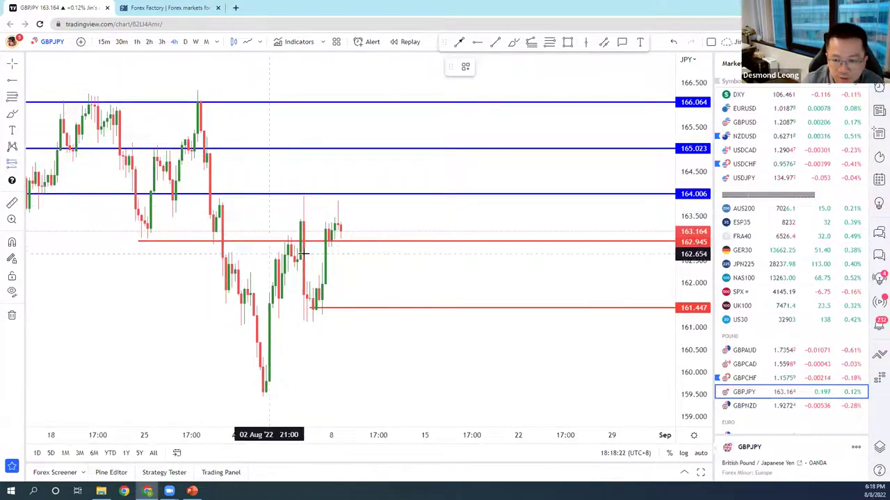
click(346, 246)
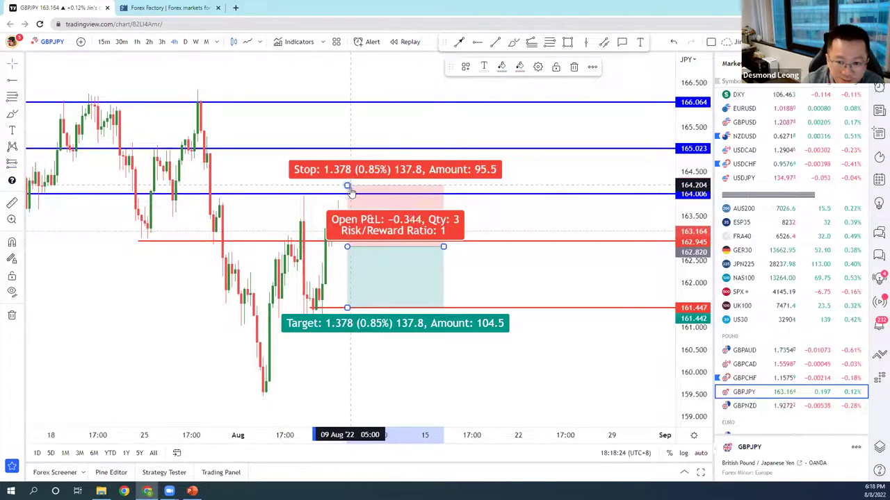
drag(351, 189, 351, 232)
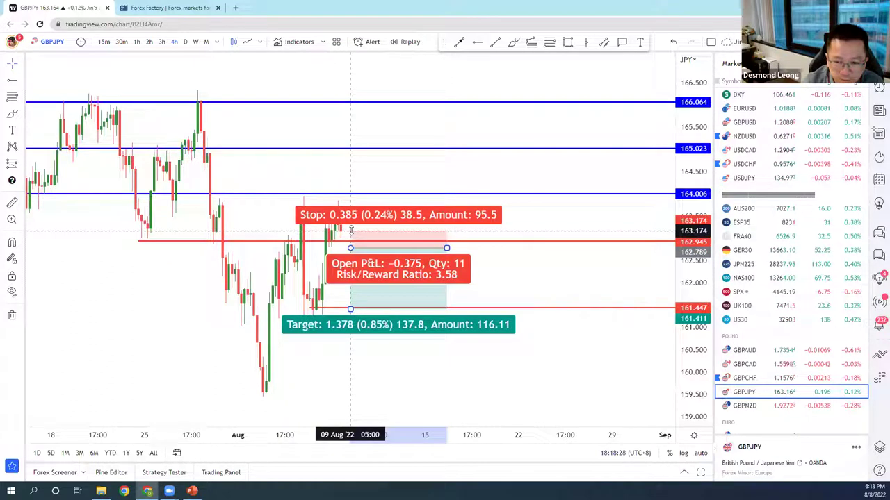
click(351, 231)
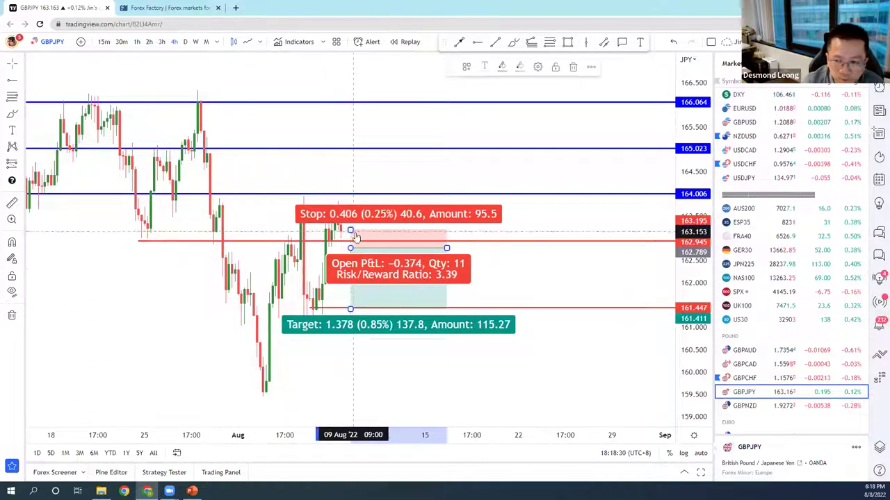
drag(351, 312, 350, 302)
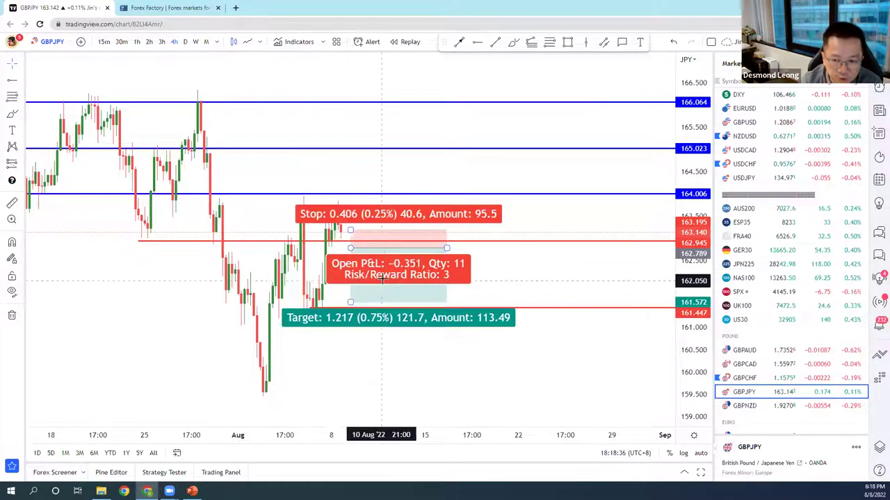
click(380, 330)
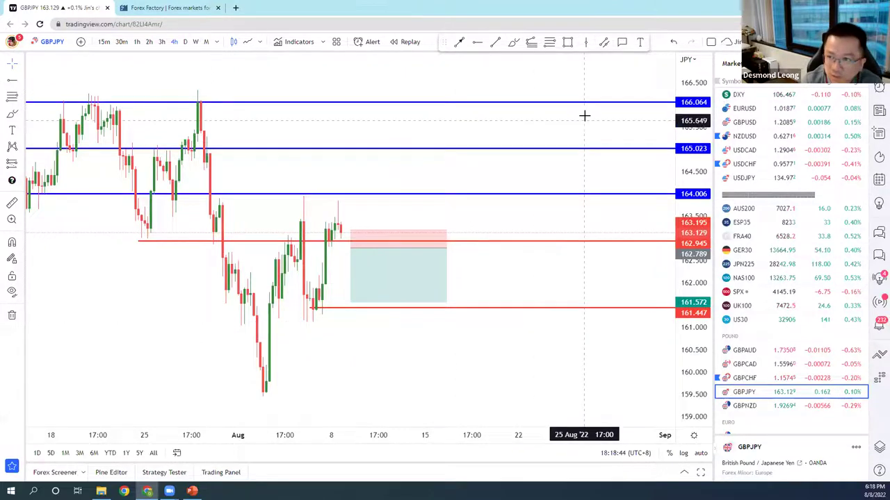
click(513, 42)
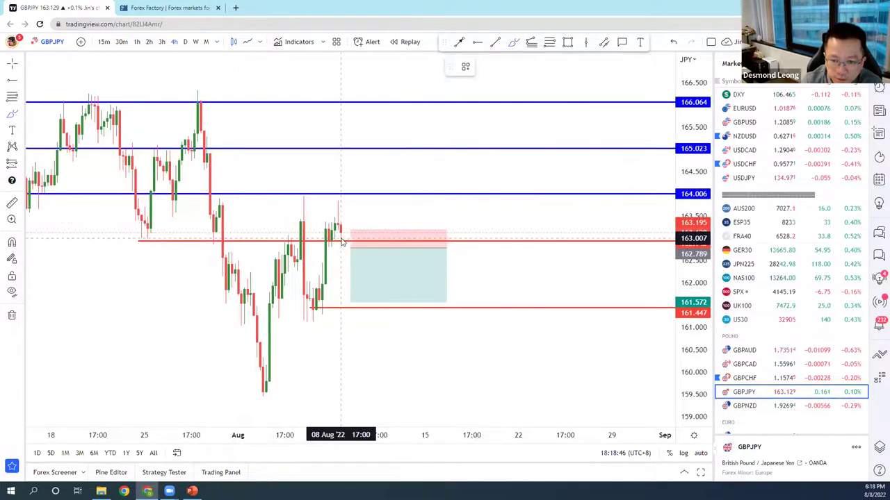
mouse_move(357, 258)
mouse_down()
mouse_move(381, 297)
mouse_move(379, 290)
mouse_up()
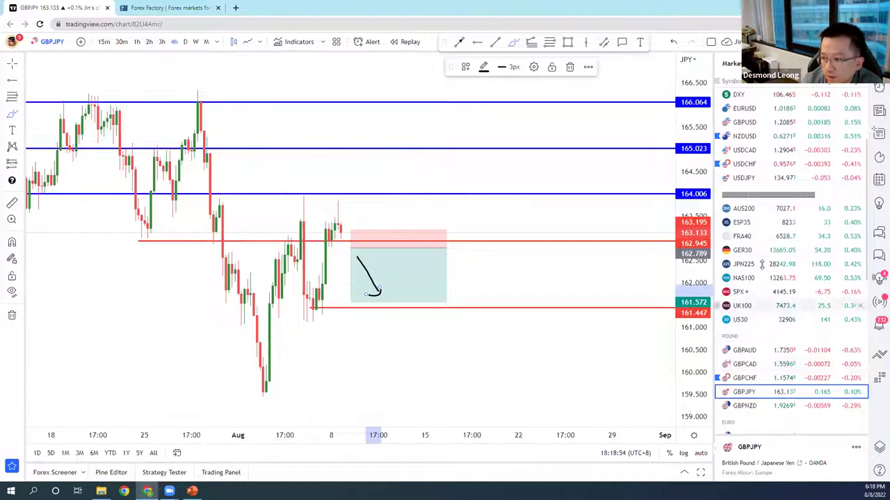
Open the AUDJPY chart and the AUDUSD chart to compare their recent price action
scroll(758, 285, down, 3)
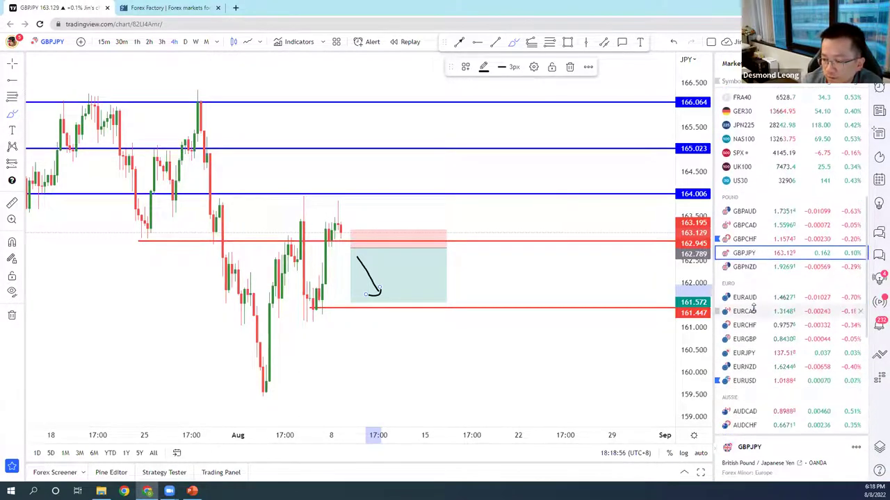
scroll(753, 309, down, 3)
click(747, 299)
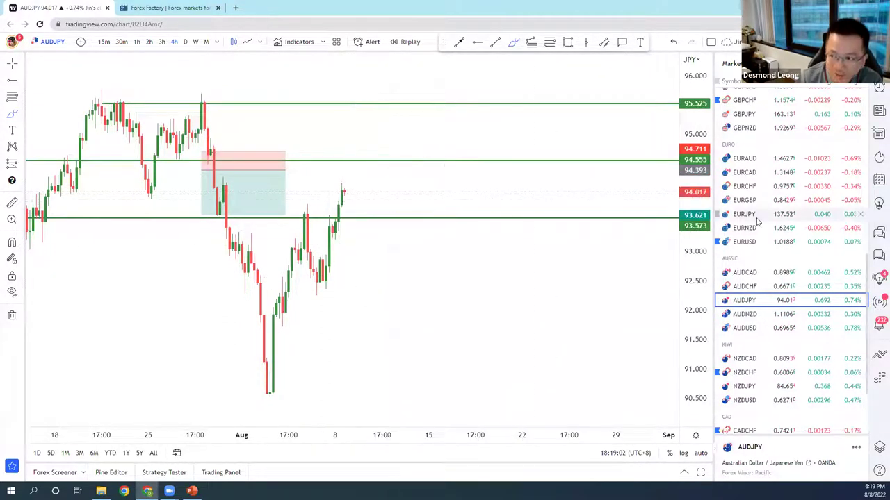
scroll(758, 221, up, 3)
scroll(759, 221, up, 2)
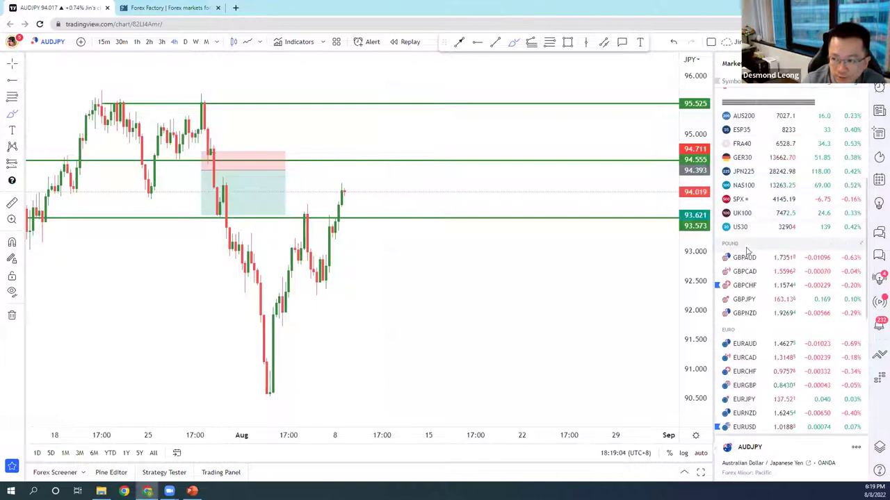
scroll(747, 243, up, 3)
click(744, 174)
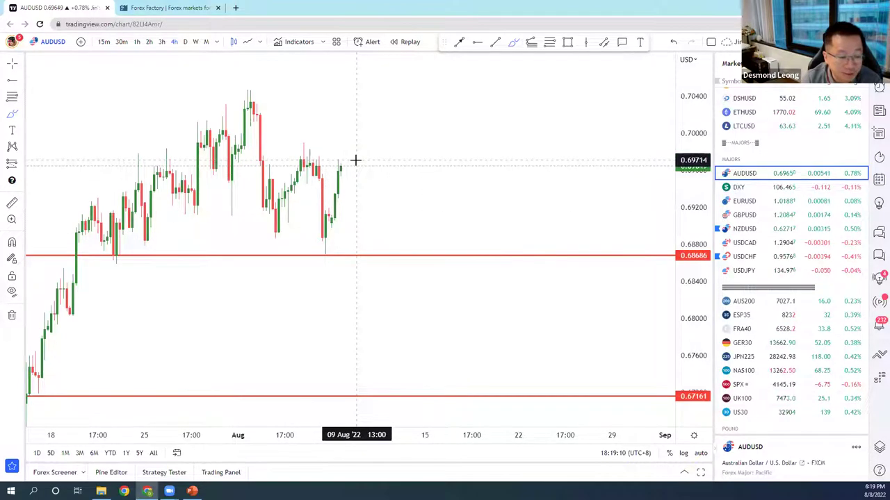
Return to the AUDJPY chart and delete the short position drawing with its entry at 94.393
scroll(784, 303, down, 10)
scroll(757, 339, down, 1)
click(755, 301)
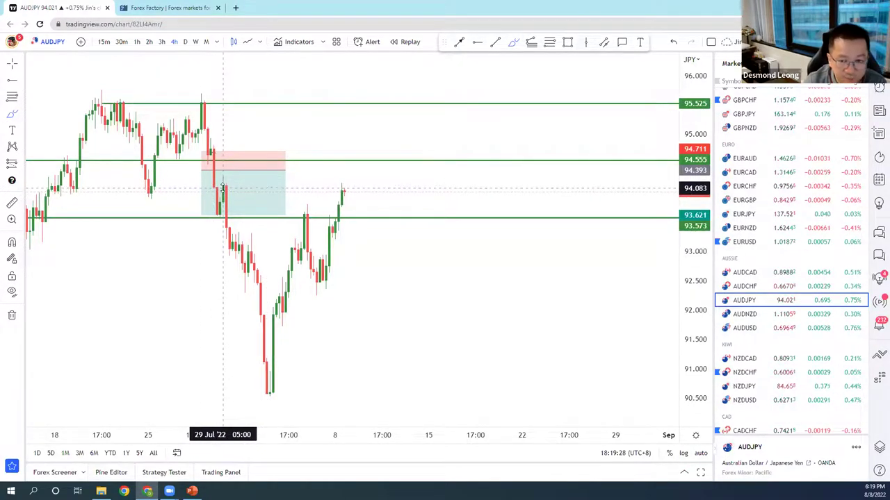
click(266, 178)
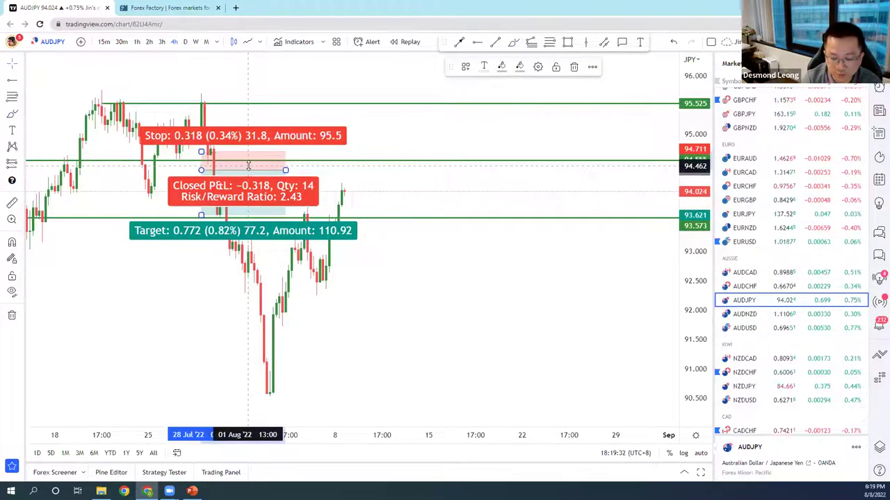
key(Delete)
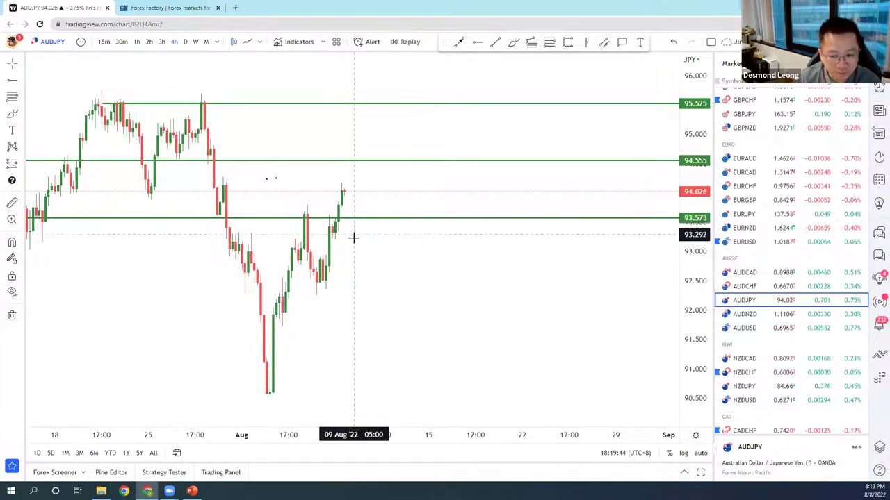
Add a horizontal ray at 92.534 on AUDJPY and a short position with entry 93.379, stop 93.688 and target 92.597
click(477, 43)
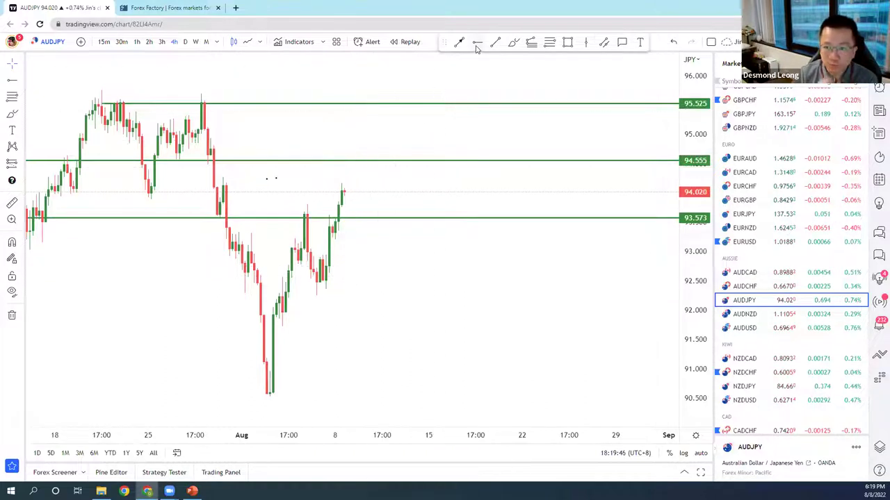
click(316, 280)
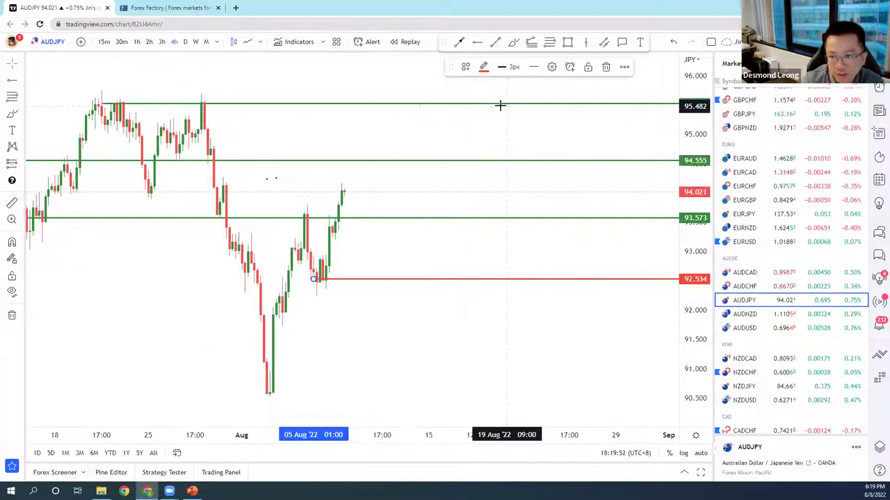
click(24, 168)
click(61, 182)
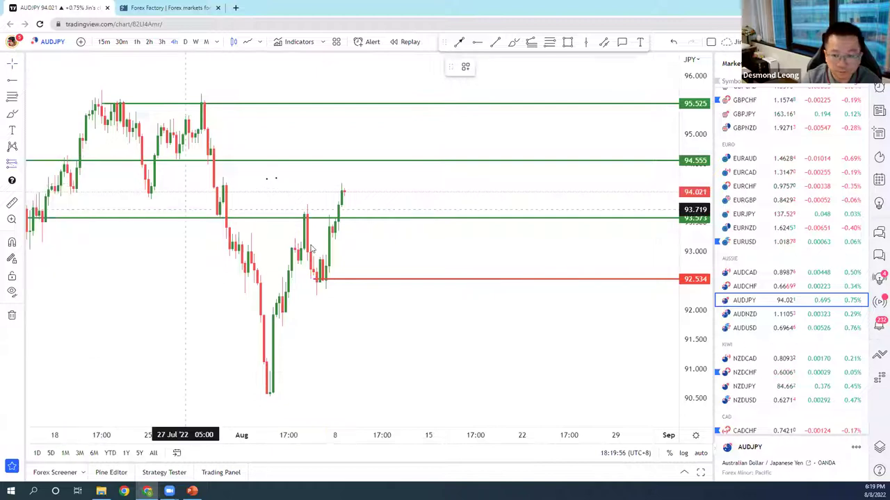
click(352, 233)
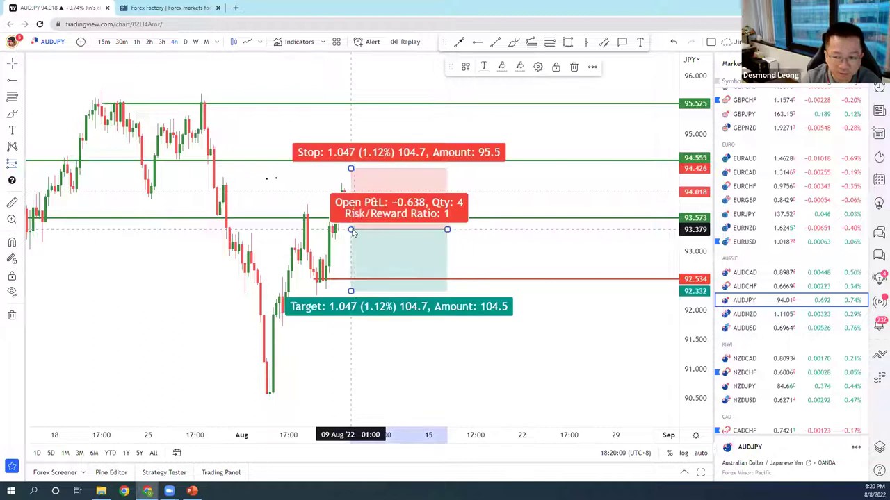
drag(351, 168, 351, 211)
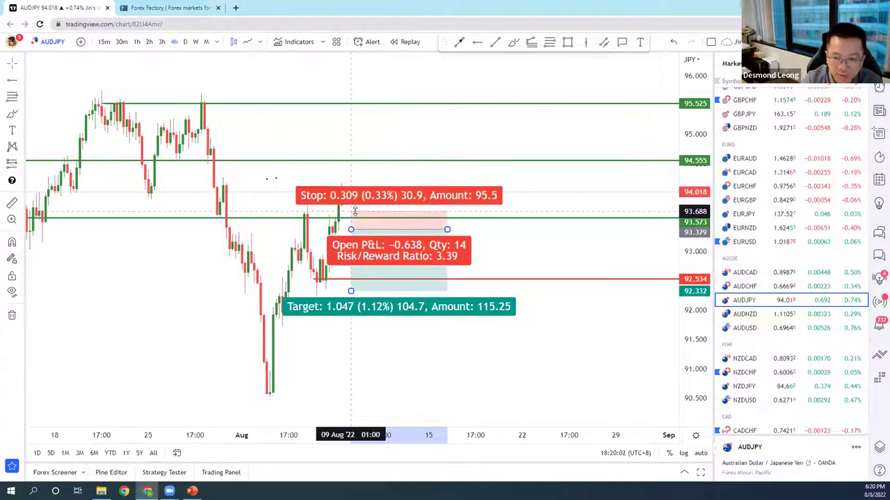
drag(350, 290, 351, 274)
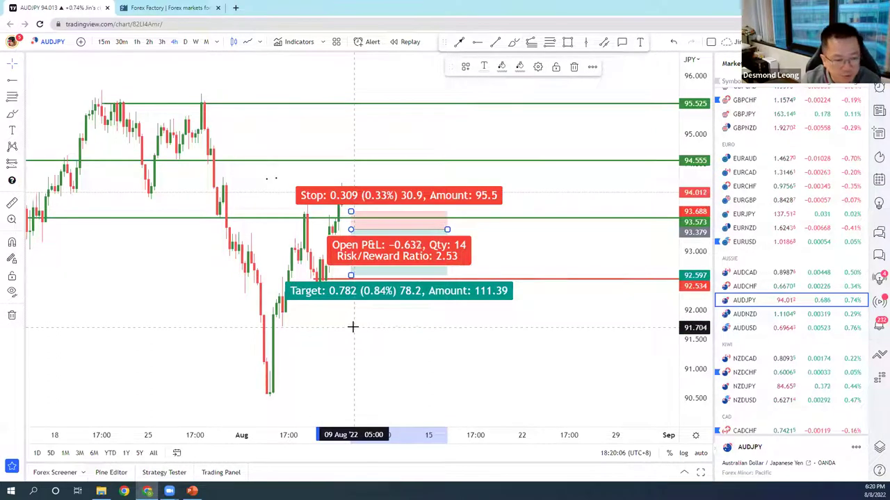
click(352, 327)
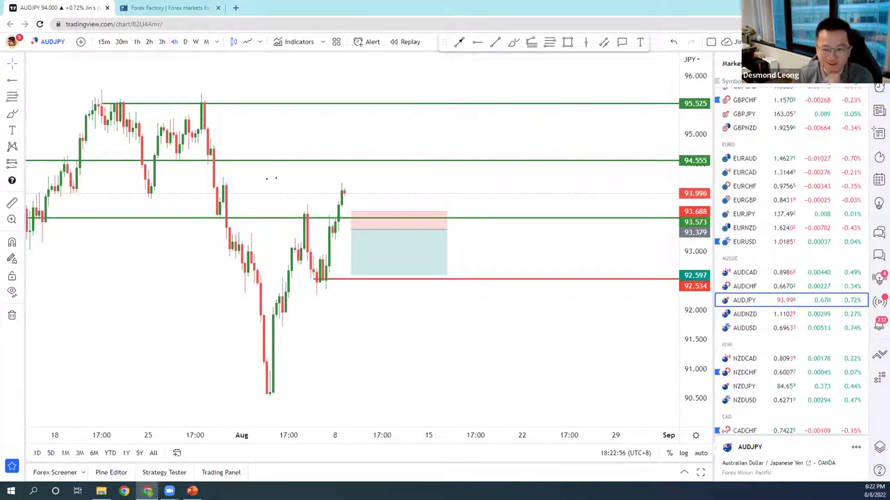
Reopen the GBPJPY chart to review its short position and projected downward path
scroll(768, 267, up, 4)
click(753, 256)
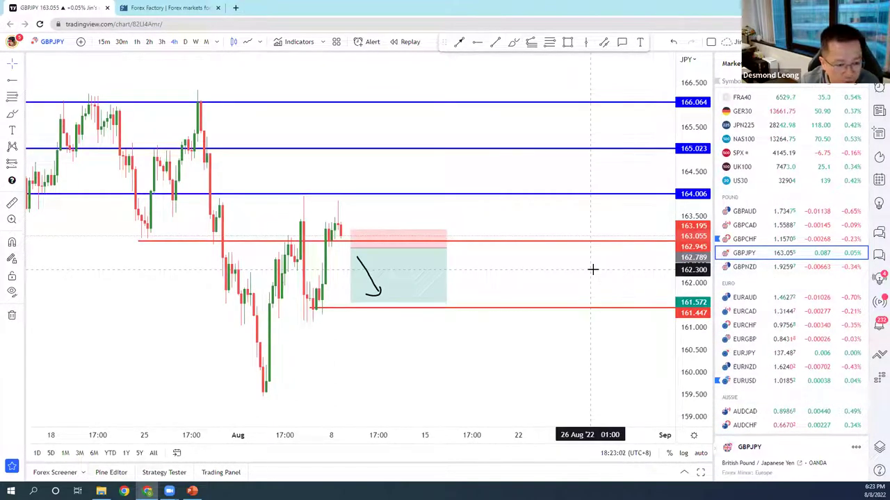
click(371, 287)
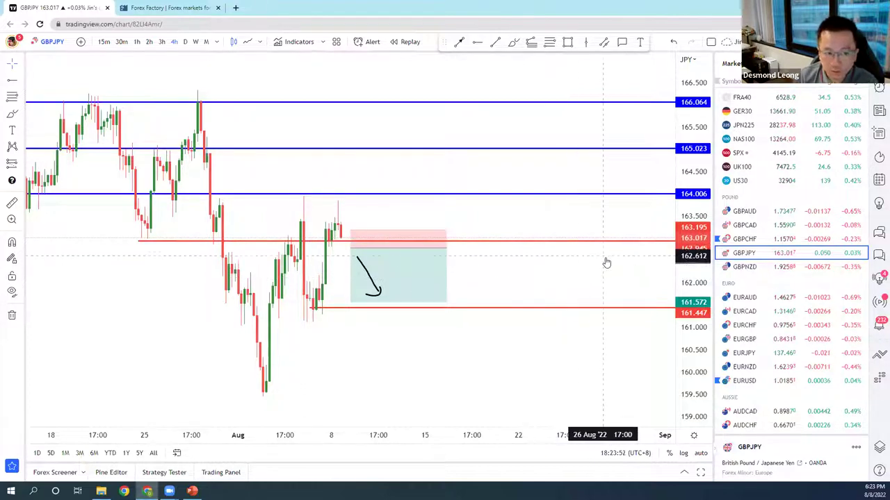
Open the BTCUSD chart and switch it to the daily timeframe
scroll(760, 189, up, 3)
scroll(760, 189, up, 3)
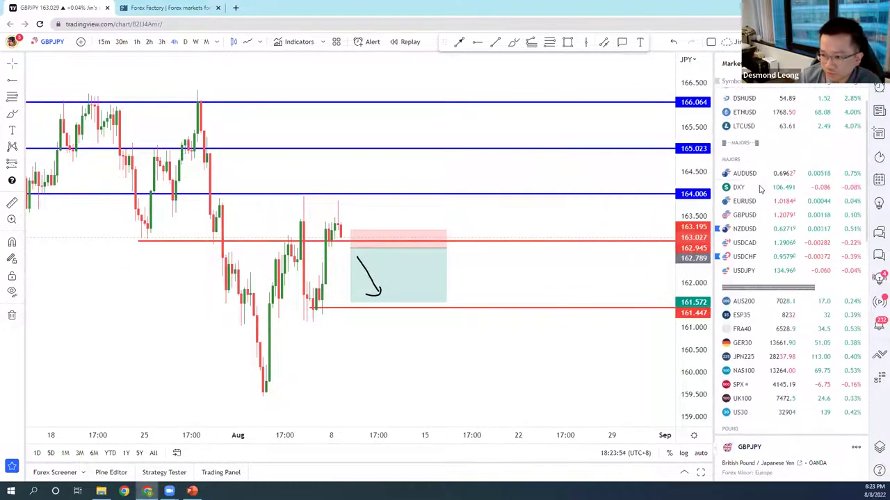
click(744, 115)
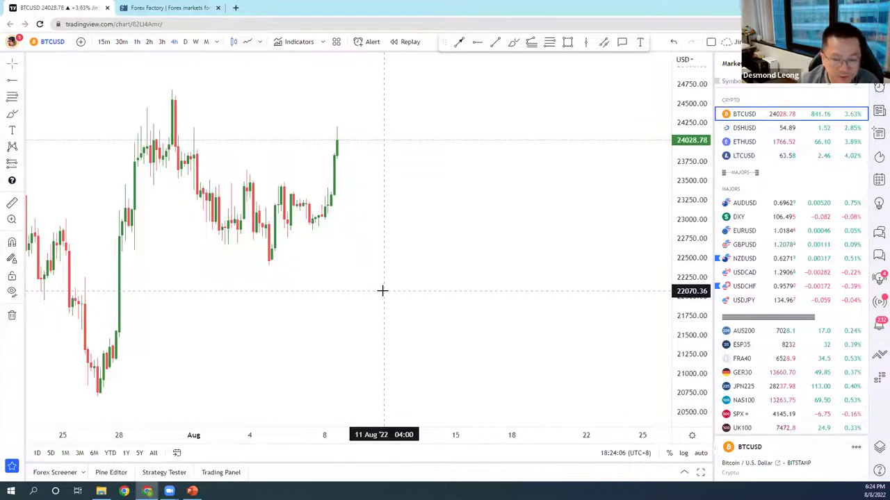
scroll(382, 290, down, 1)
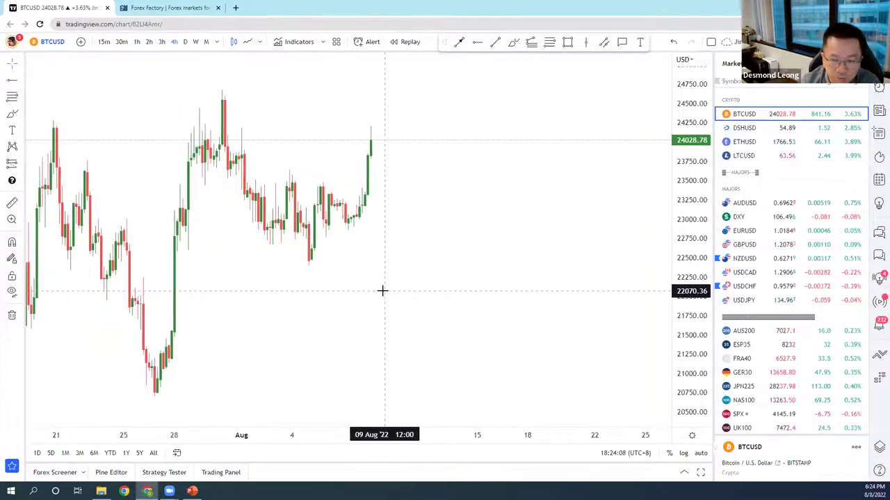
drag(678, 188, 633, 274)
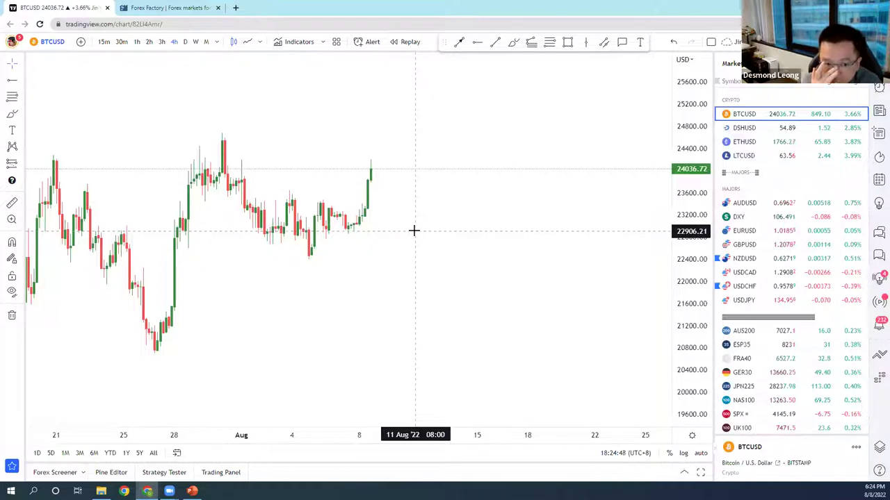
scroll(340, 206, up, 3)
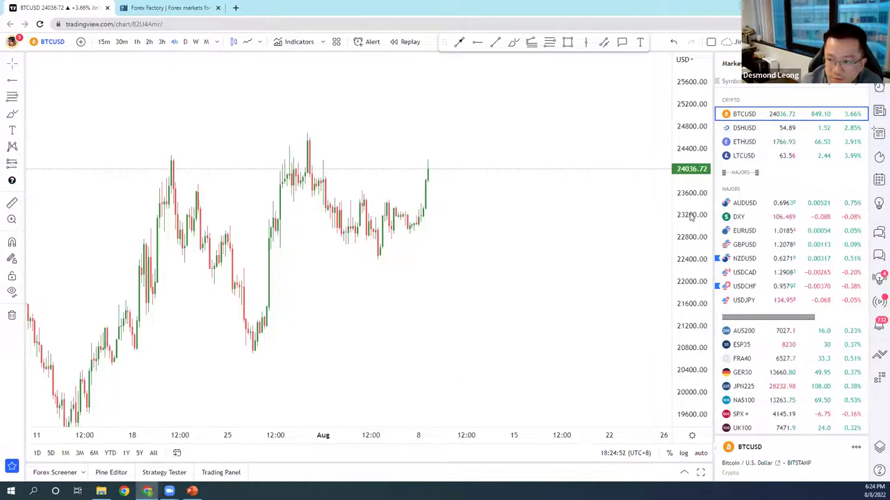
drag(689, 208, 585, 177)
click(186, 42)
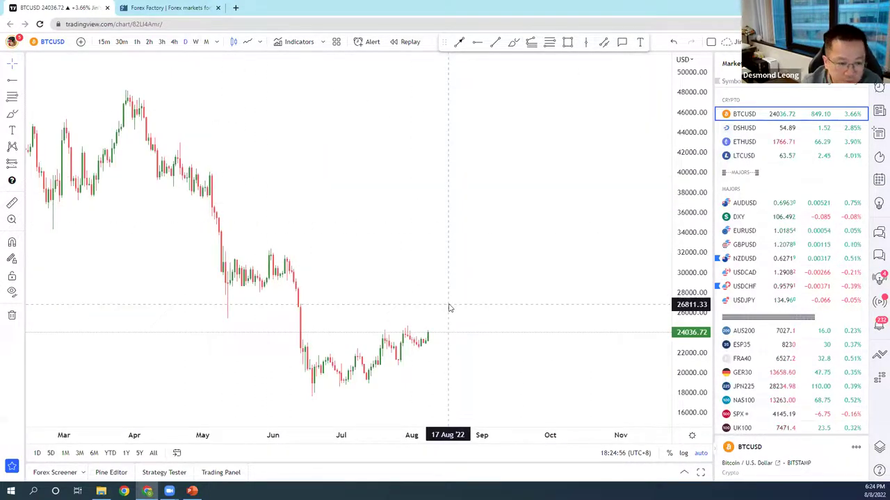
Add a horizontal ray at 24053.06 on the daily BTCUSD chart, starting at the 21 July highs
scroll(449, 306, up, 1)
scroll(449, 306, up, 1)
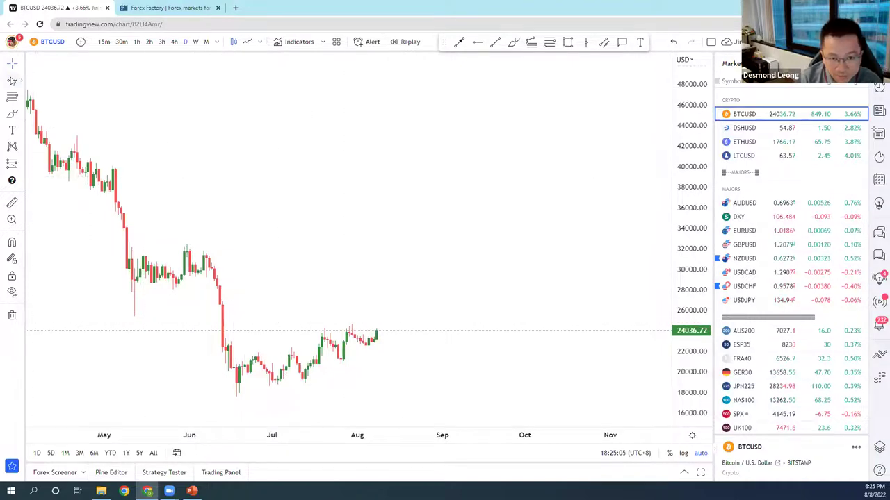
click(325, 330)
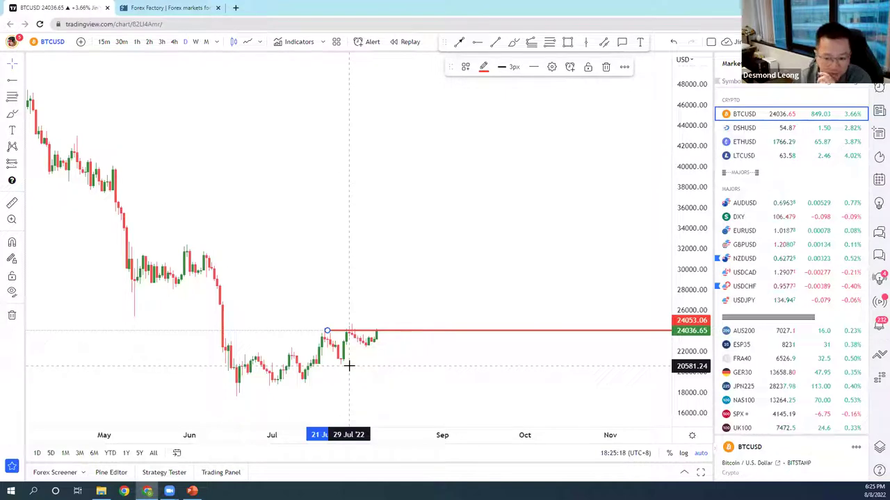
Add a horizontal ray at 28652.08 from 13 May on BTCUSD and sketch a rising brush arrow from the current price up to it
click(399, 360)
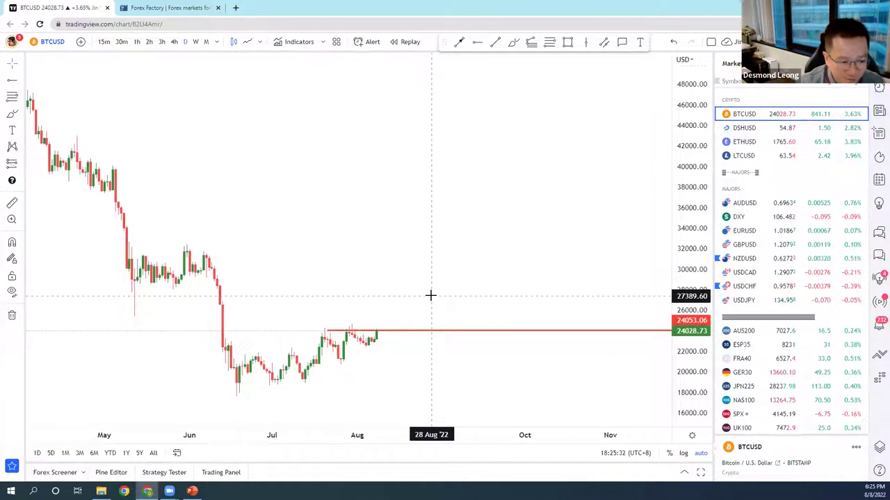
click(474, 46)
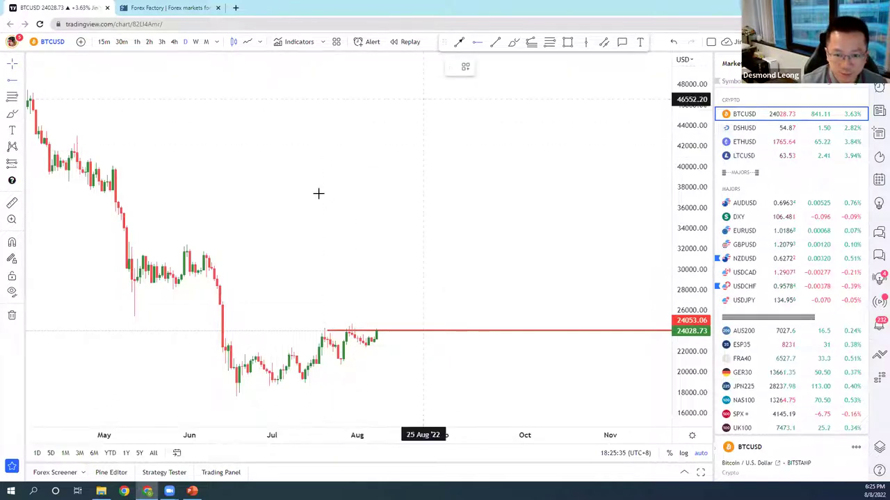
click(137, 283)
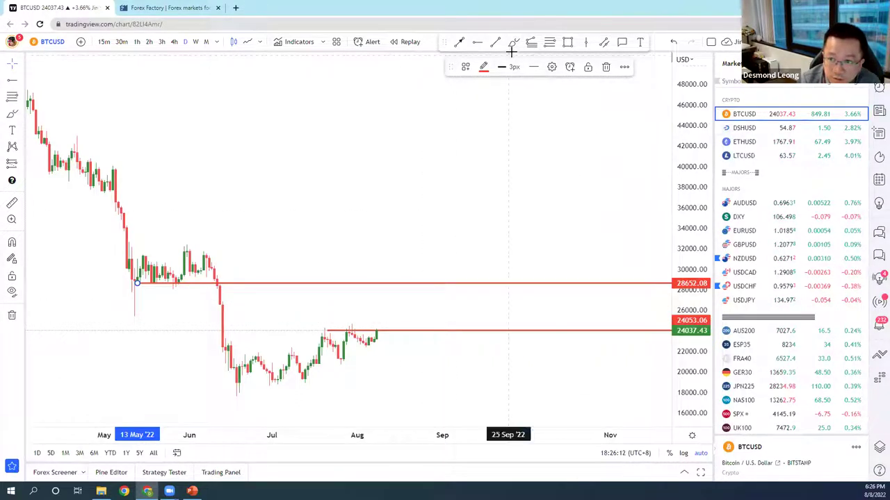
click(447, 252)
mouse_move(383, 329)
mouse_down()
mouse_move(545, 301)
mouse_move(578, 284)
mouse_move(581, 295)
mouse_up()
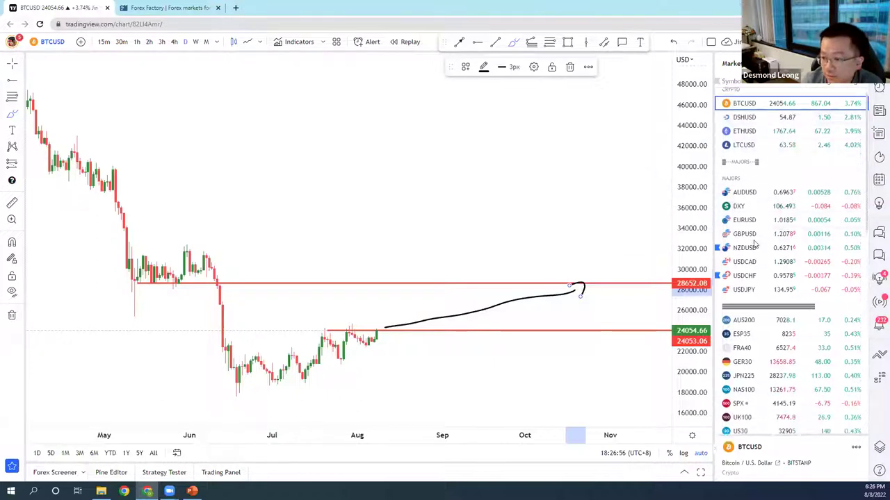
Open the EURAUD chart and delete its upward projection arrow and old short position
scroll(755, 241, down, 1)
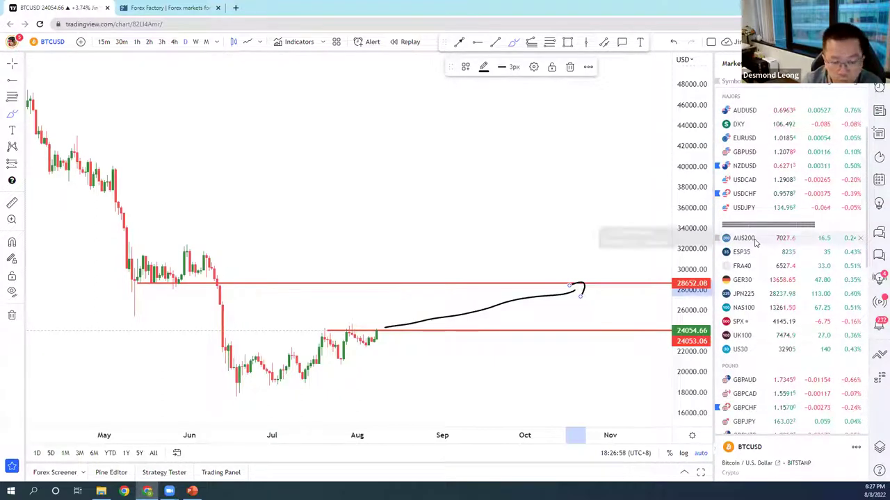
scroll(756, 241, down, 2)
scroll(755, 242, down, 1)
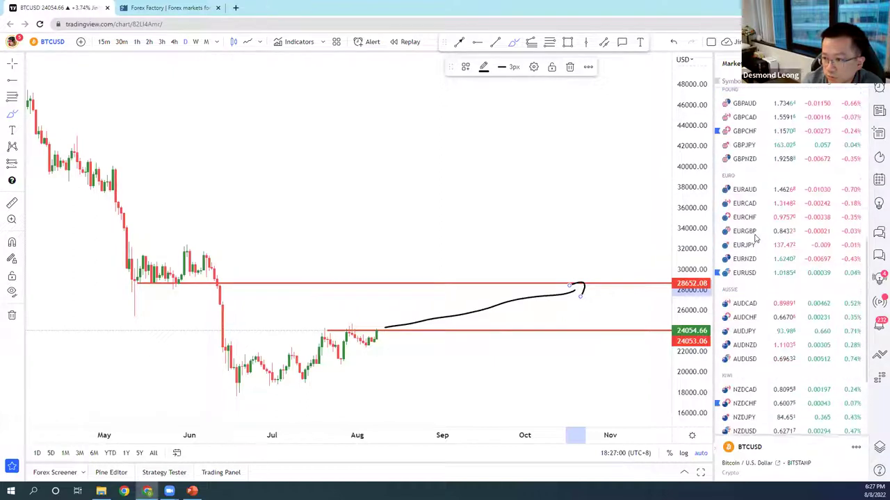
click(744, 189)
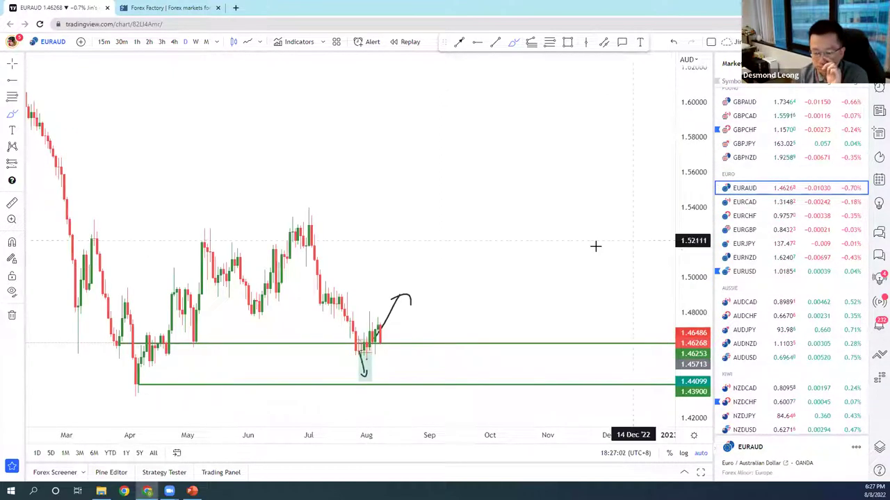
click(394, 308)
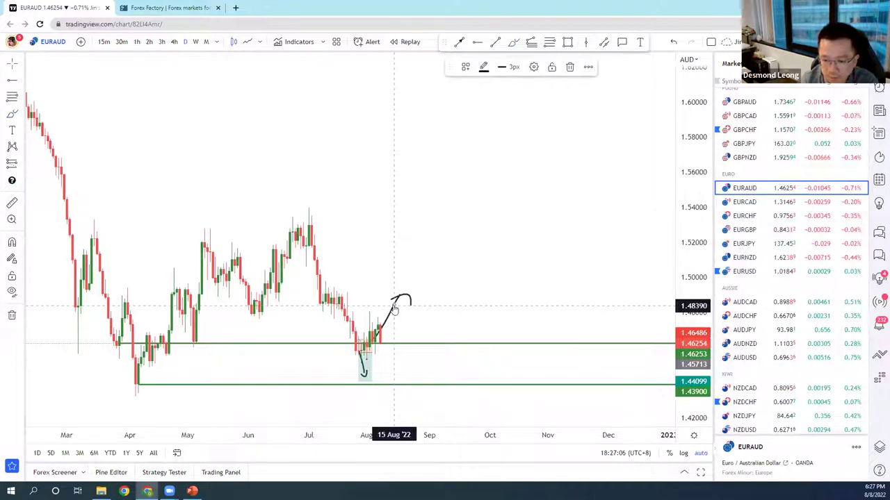
key(Delete)
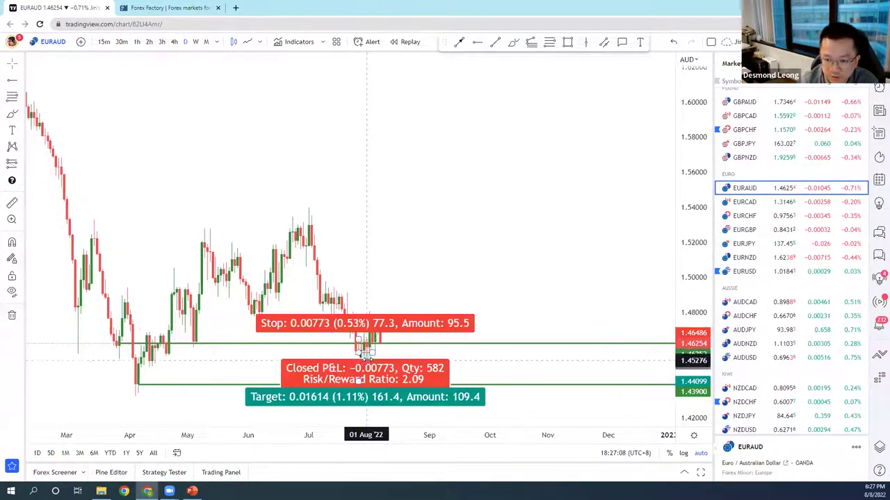
click(361, 360)
key(Delete)
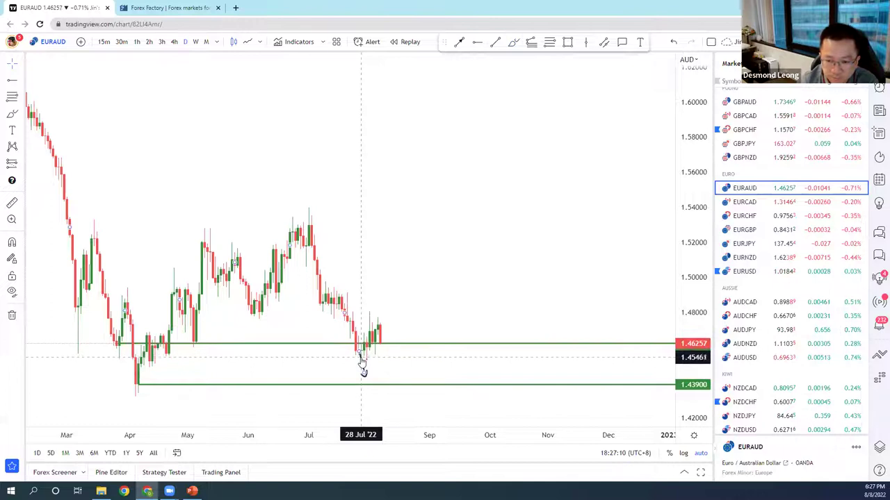
Switch EURAUD to the 4-hour timeframe and remove all remaining drawings from the chart
click(174, 43)
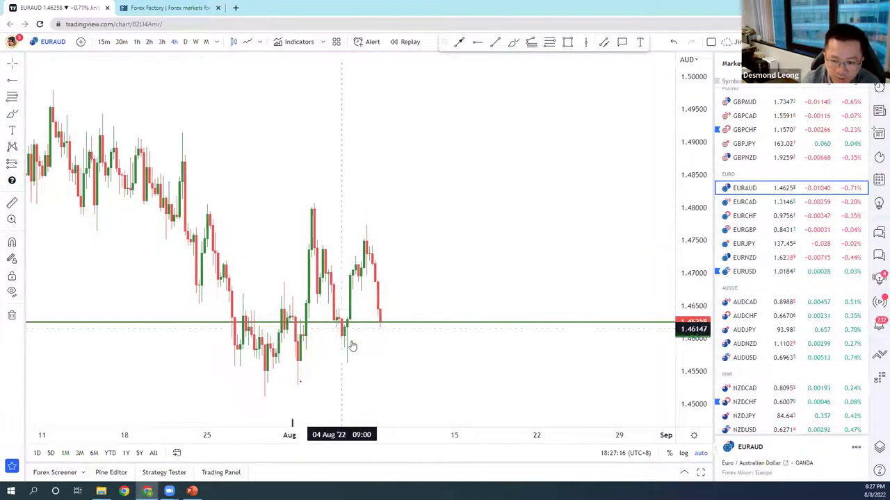
scroll(351, 346, down, 3)
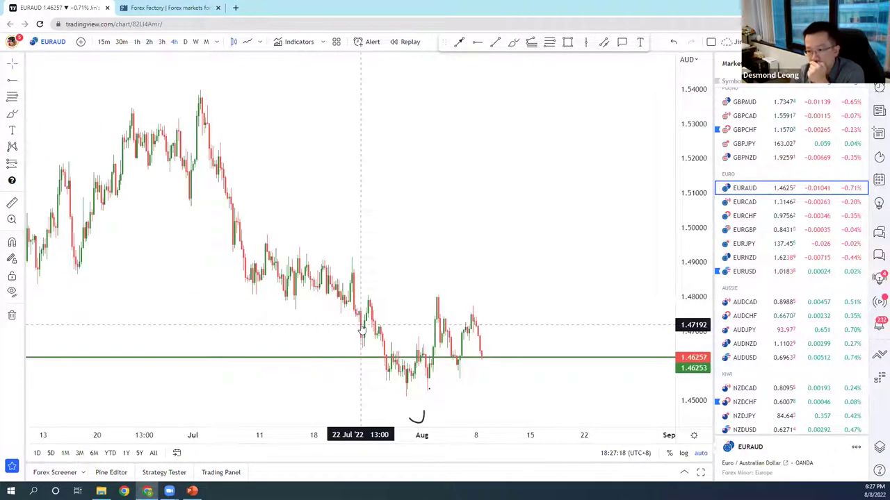
click(20, 318)
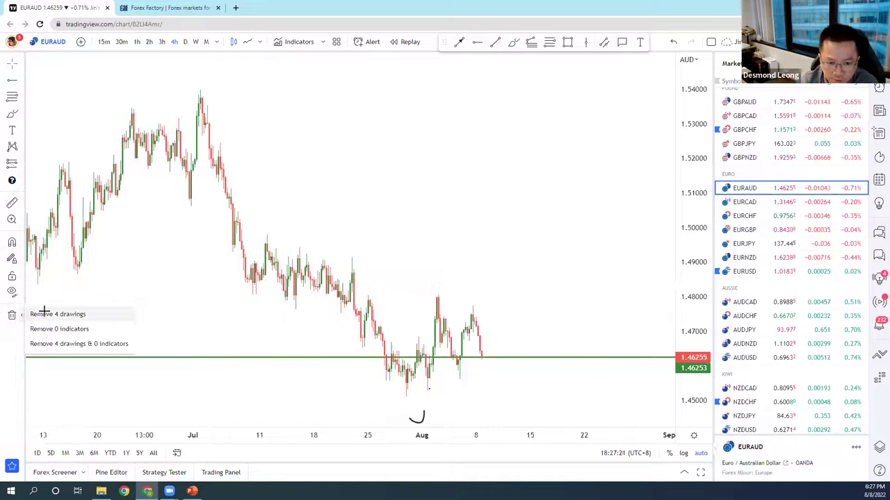
click(42, 314)
Add horizontal rays on EURAUD at 1.45599 from the 28 July lows and at 1.47969 from the 2 August high
scroll(281, 316, down, 2)
scroll(282, 314, up, 2)
scroll(283, 315, up, 2)
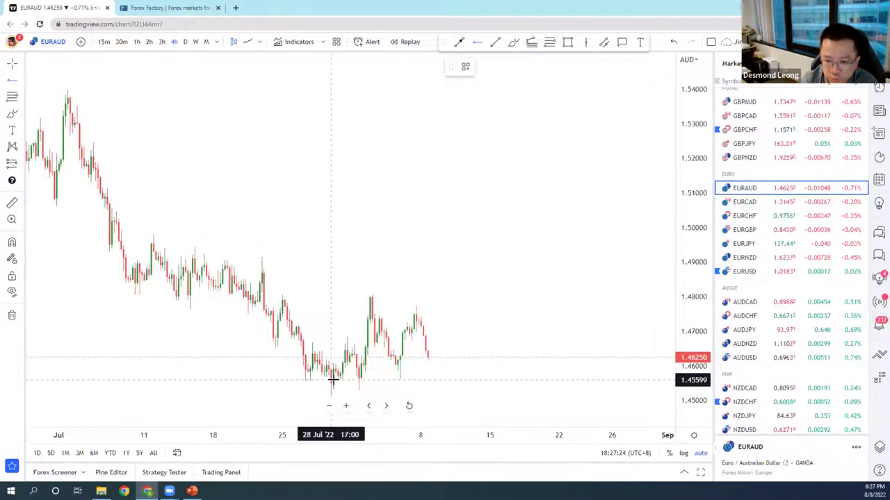
click(334, 379)
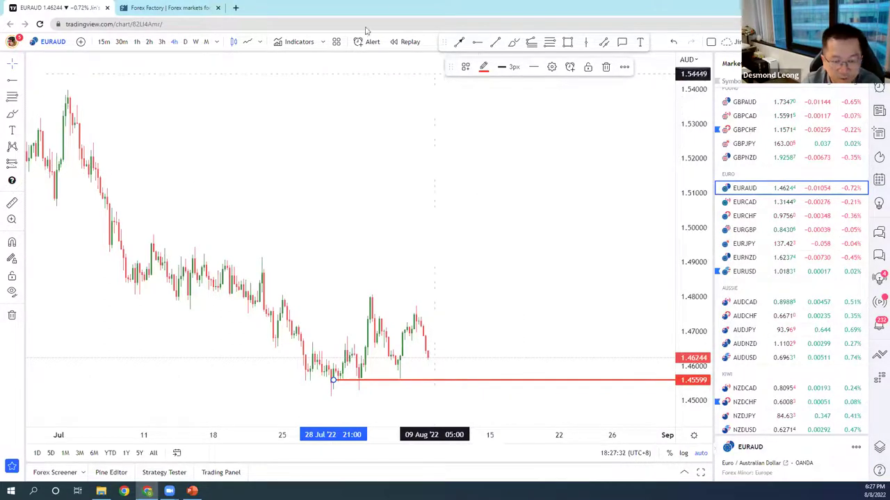
click(399, 264)
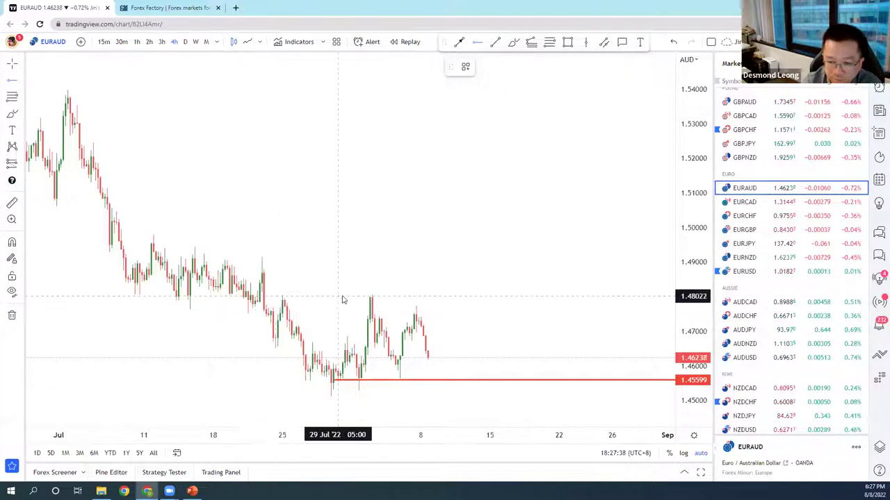
click(372, 298)
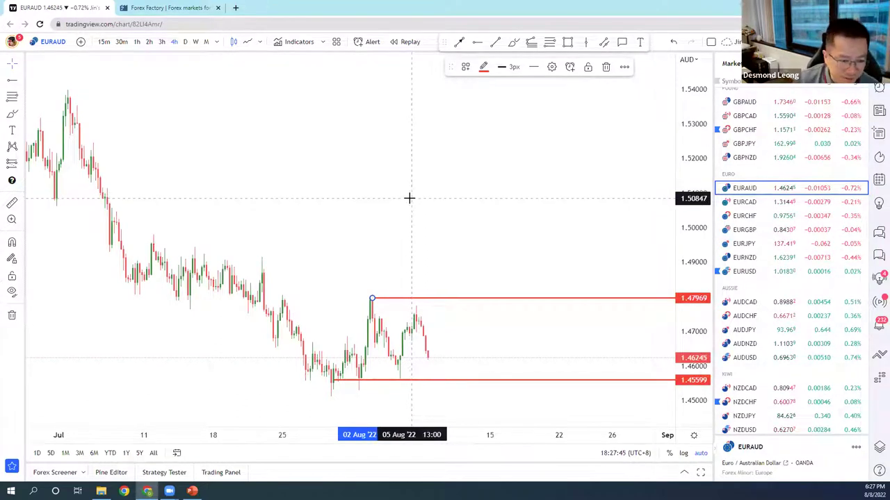
Lower the EURAUD support ray to 1.45482, anchored at the 28 July low
scroll(413, 198, down, 1)
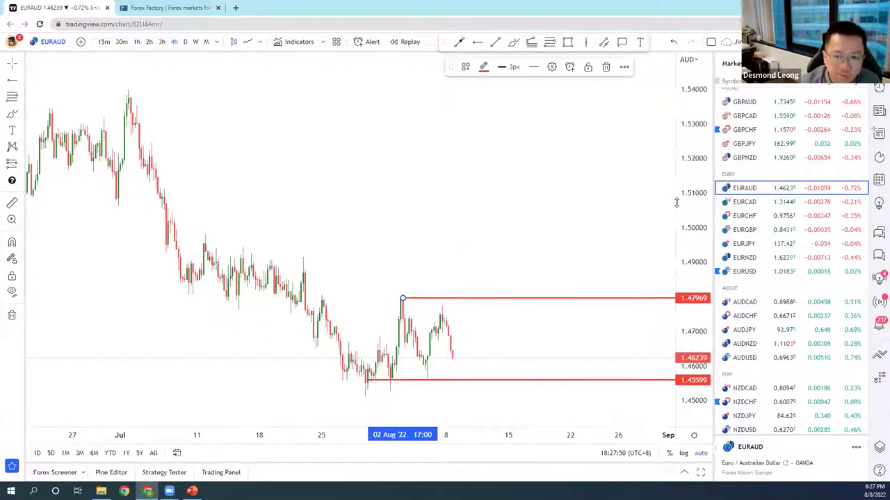
drag(684, 199, 679, 252)
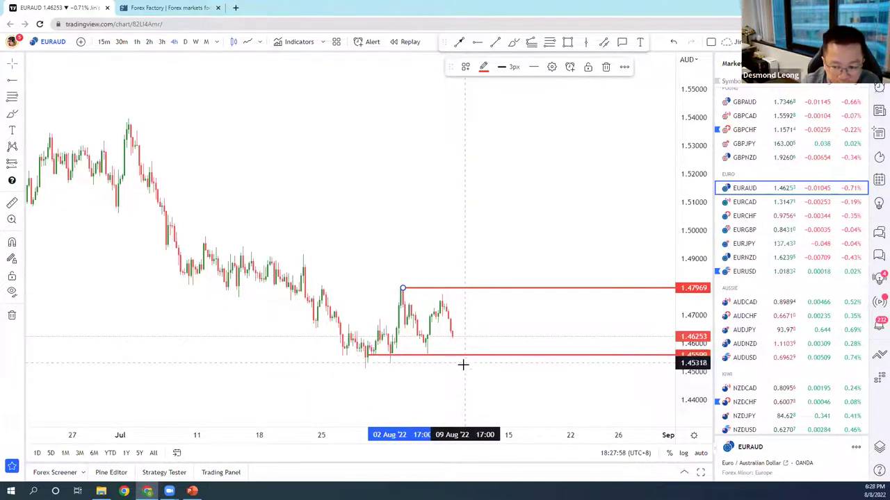
click(366, 356)
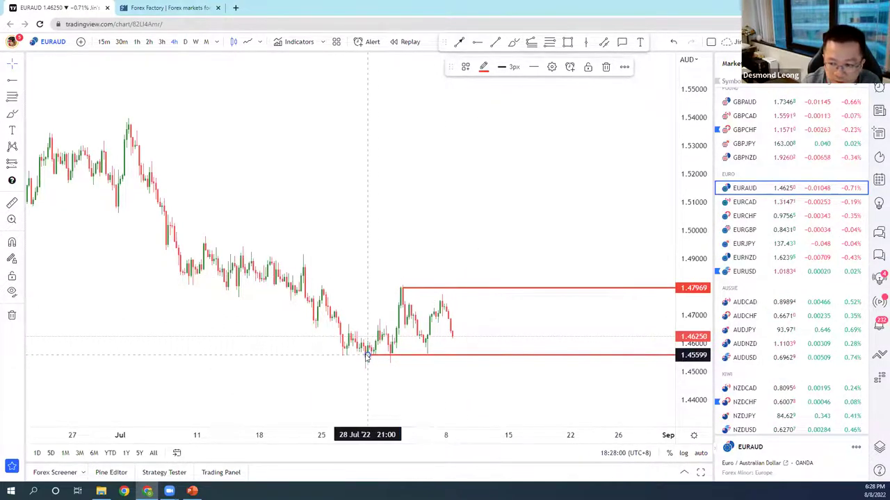
drag(367, 356, 366, 360)
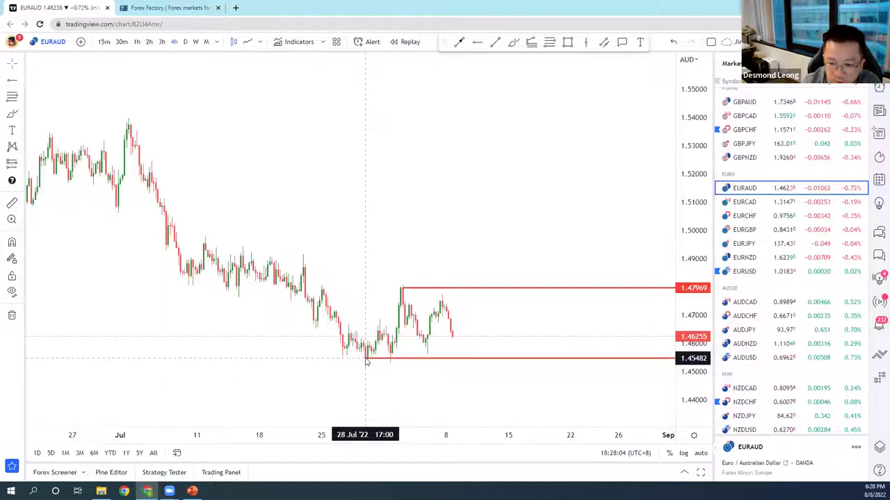
drag(366, 360, 367, 360)
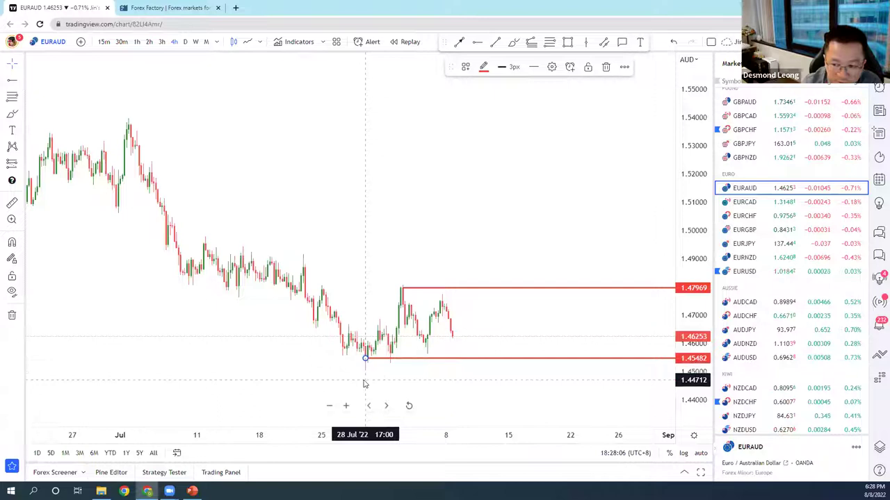
click(365, 380)
On the daily timeframe, re-anchor the EURAUD support ray in early April at 1.45450 and add another ray at 1.44007 from 6 April
scroll(403, 368, down, 3)
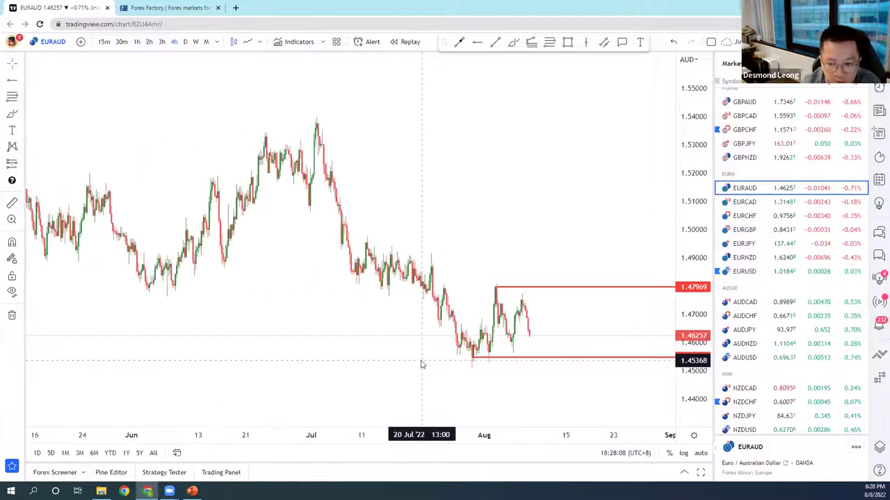
scroll(391, 310, up, 2)
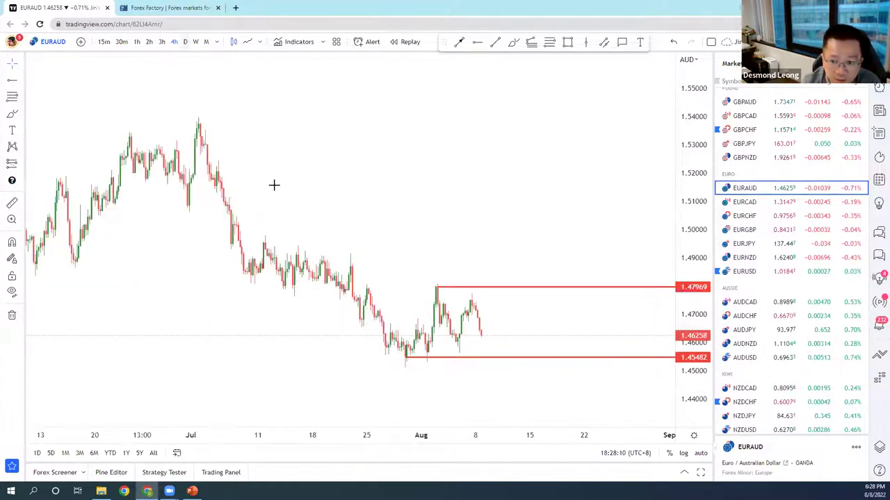
scroll(278, 188, down, 5)
scroll(399, 265, up, 3)
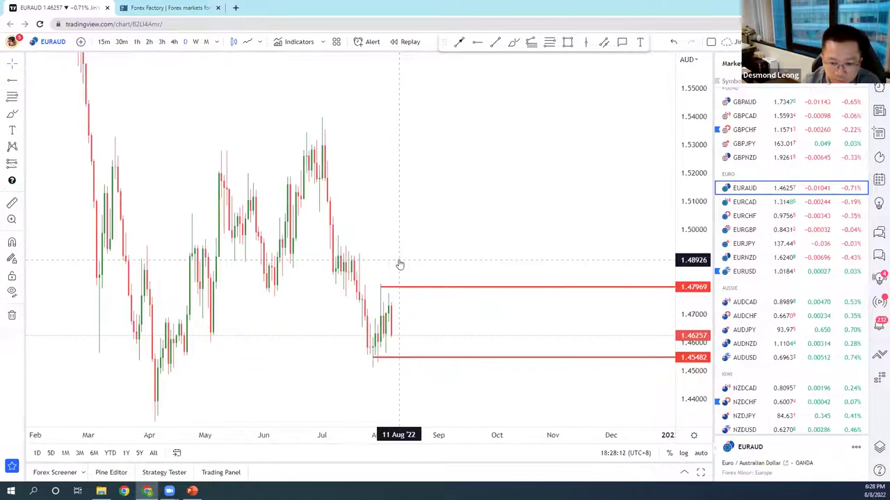
drag(369, 357, 151, 360)
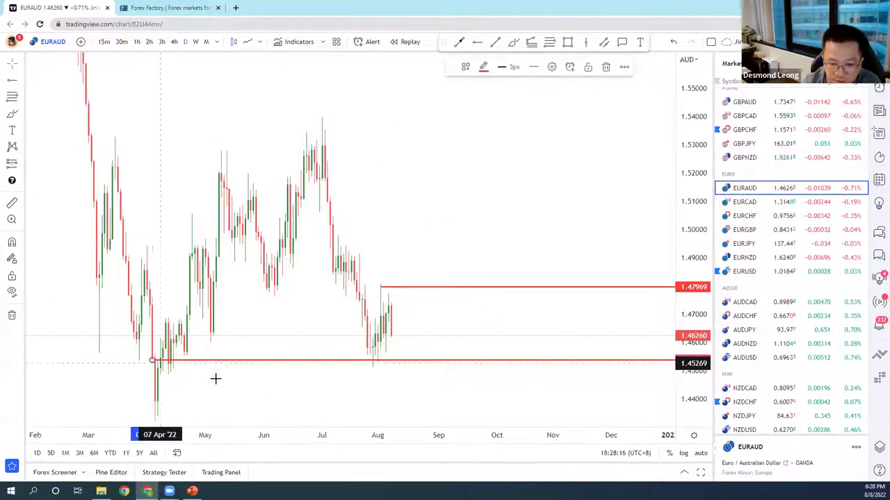
drag(152, 362, 152, 361)
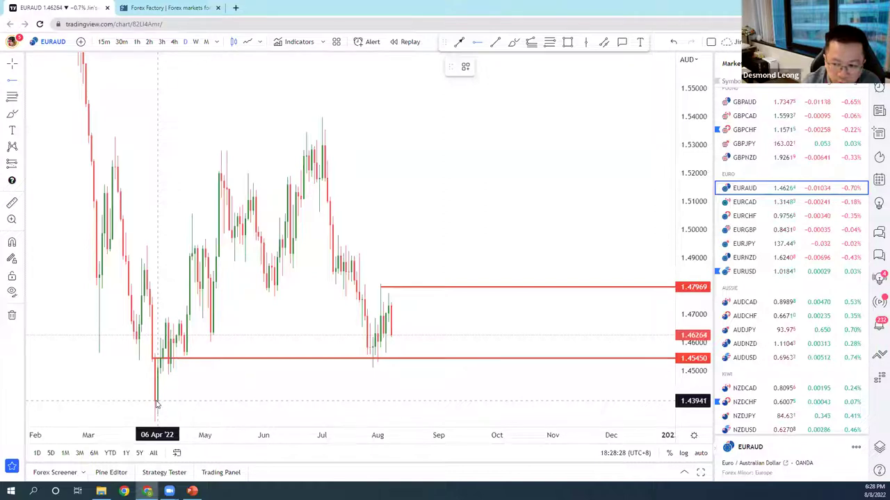
click(158, 401)
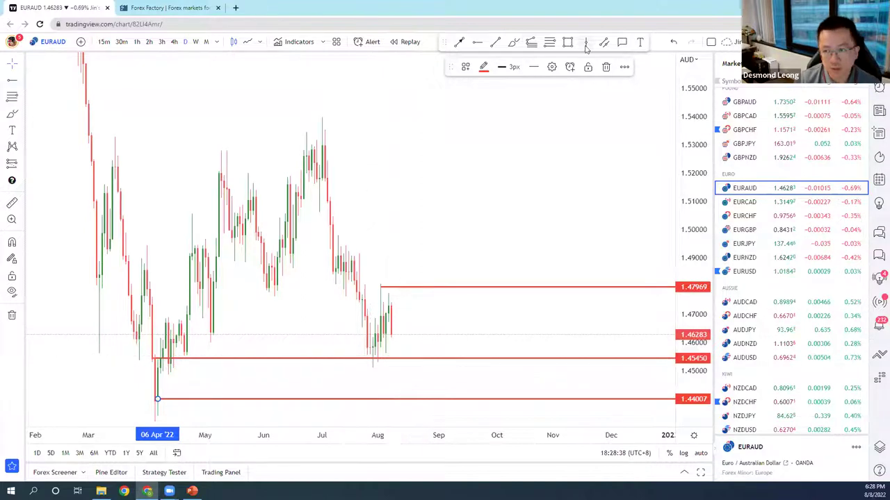
Return EURAUD to the 4-hour timeframe and place a short position with entry at 1.45096, just below the 1.45450 ray
click(174, 42)
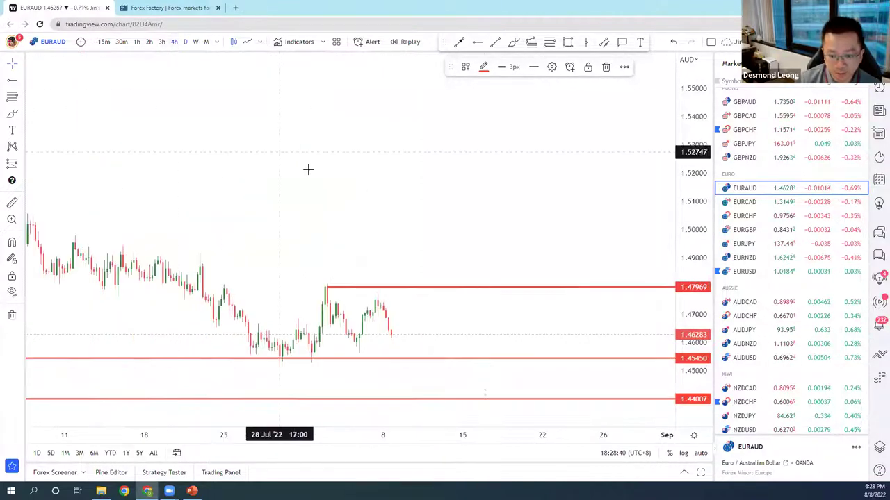
drag(685, 217, 686, 238)
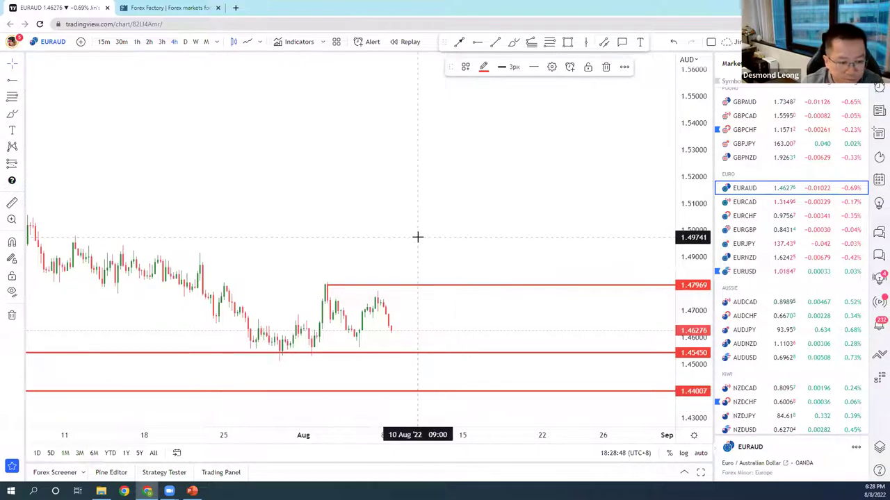
click(19, 165)
click(44, 180)
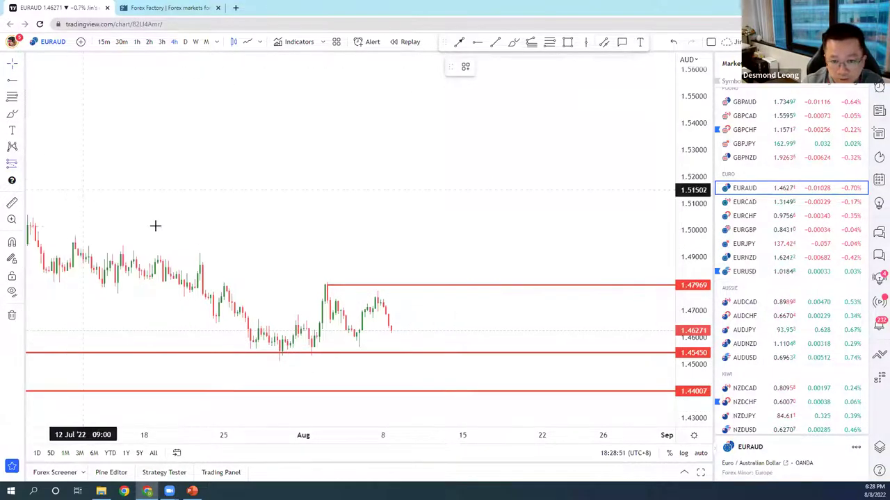
click(406, 362)
right_click(437, 305)
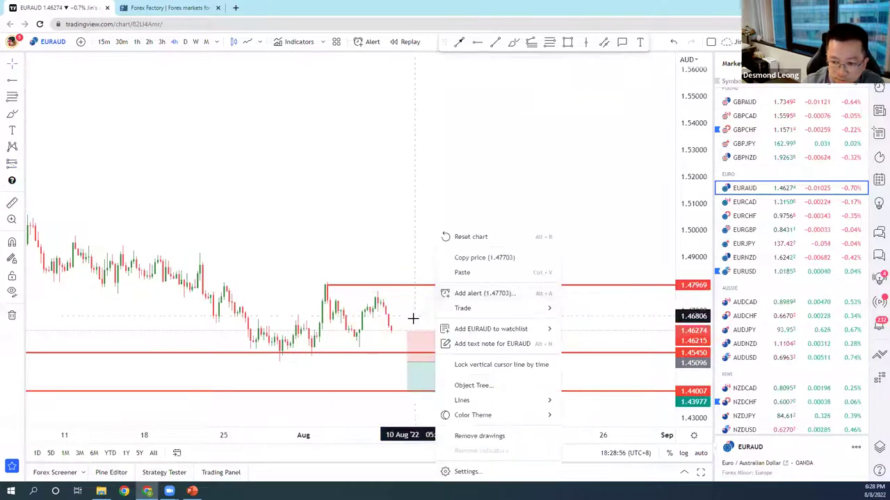
Set the EURAUD short position's stop to 1.45597 and its target to 1.44061, just above the lowest ray
drag(406, 333, 410, 346)
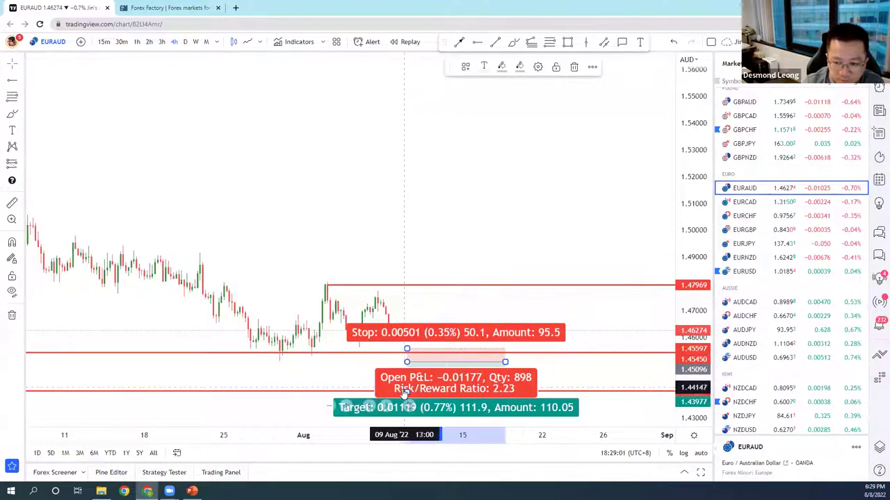
mouse_move(406, 389)
mouse_down()
mouse_move(407, 376)
mouse_move(407, 390)
mouse_up()
scroll(572, 323, down, 1)
scroll(574, 324, up, 1)
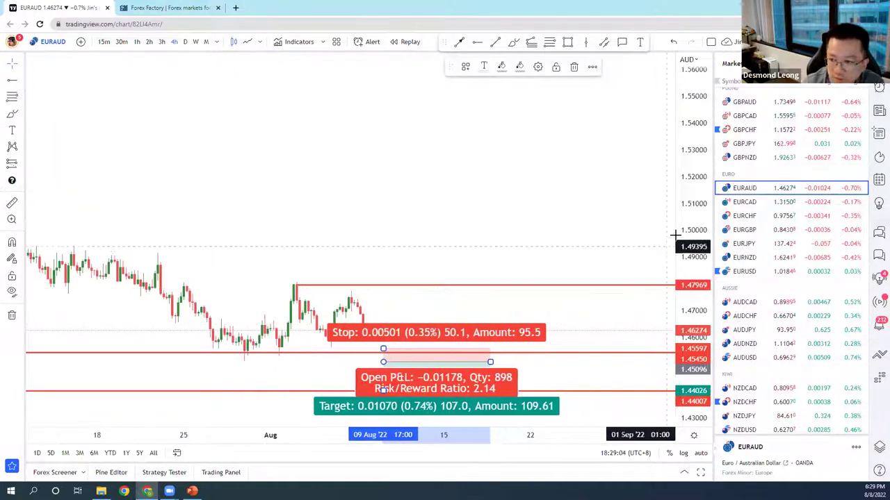
drag(685, 239, 688, 299)
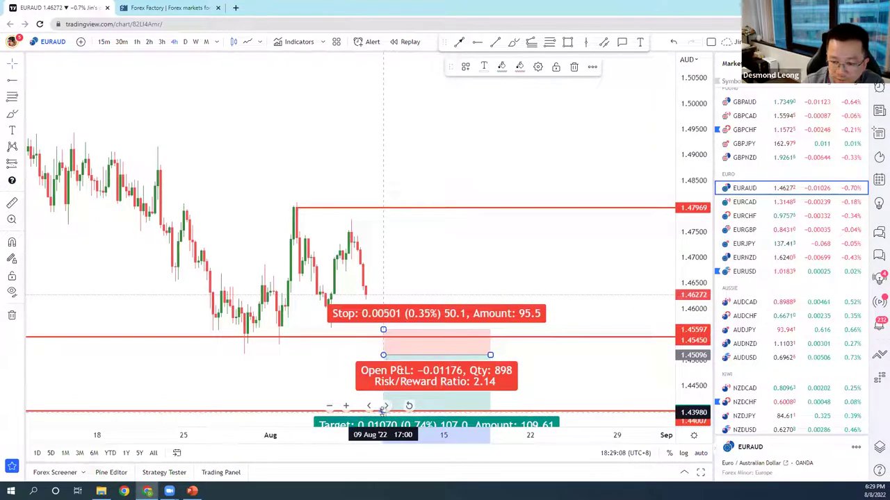
drag(384, 412, 384, 412)
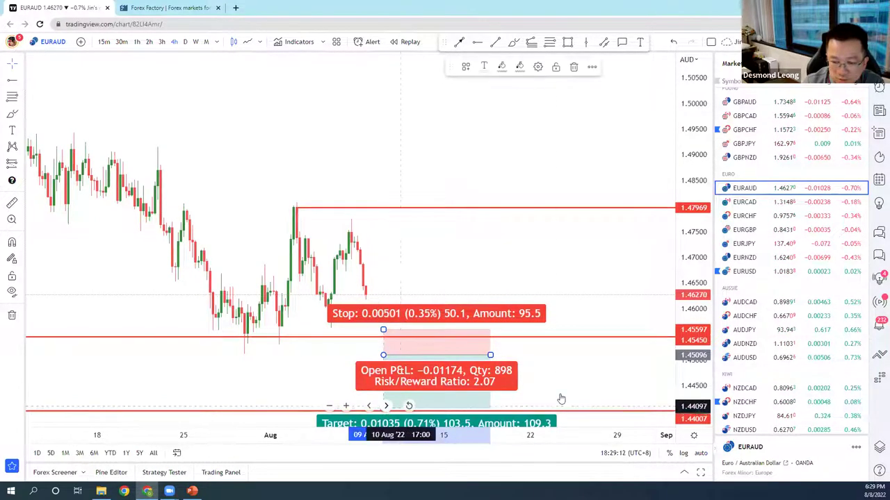
click(563, 397)
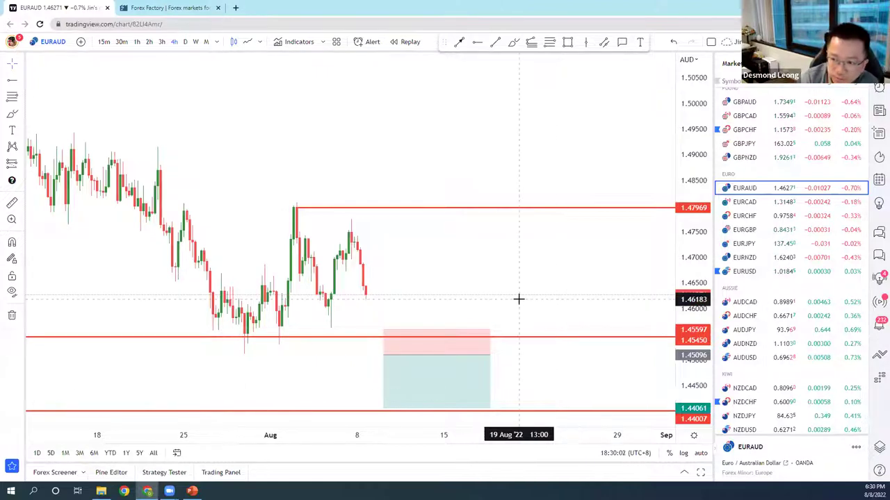
Open the US30 chart to review its levels and switch to the DXY chart
scroll(749, 289, up, 3)
scroll(749, 289, up, 3)
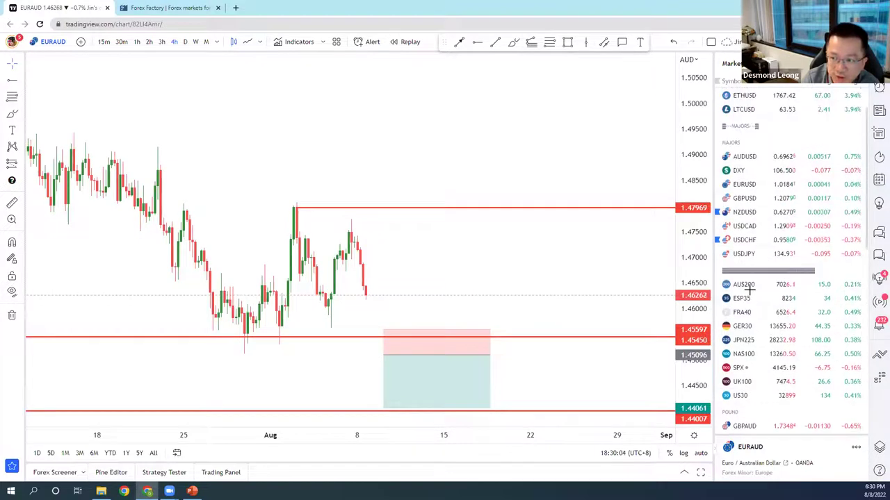
click(745, 394)
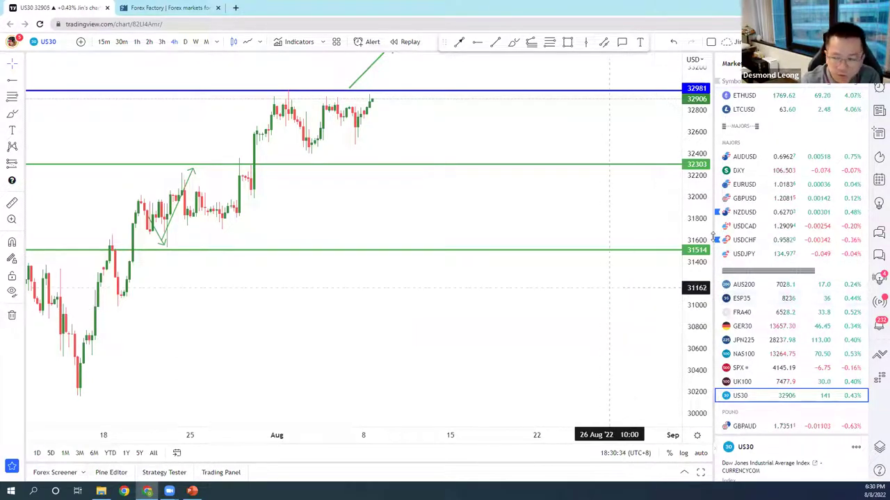
click(745, 171)
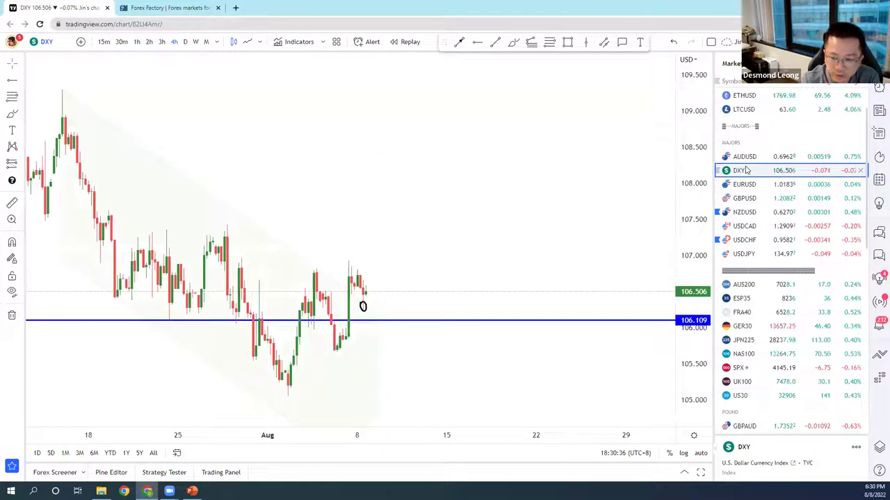